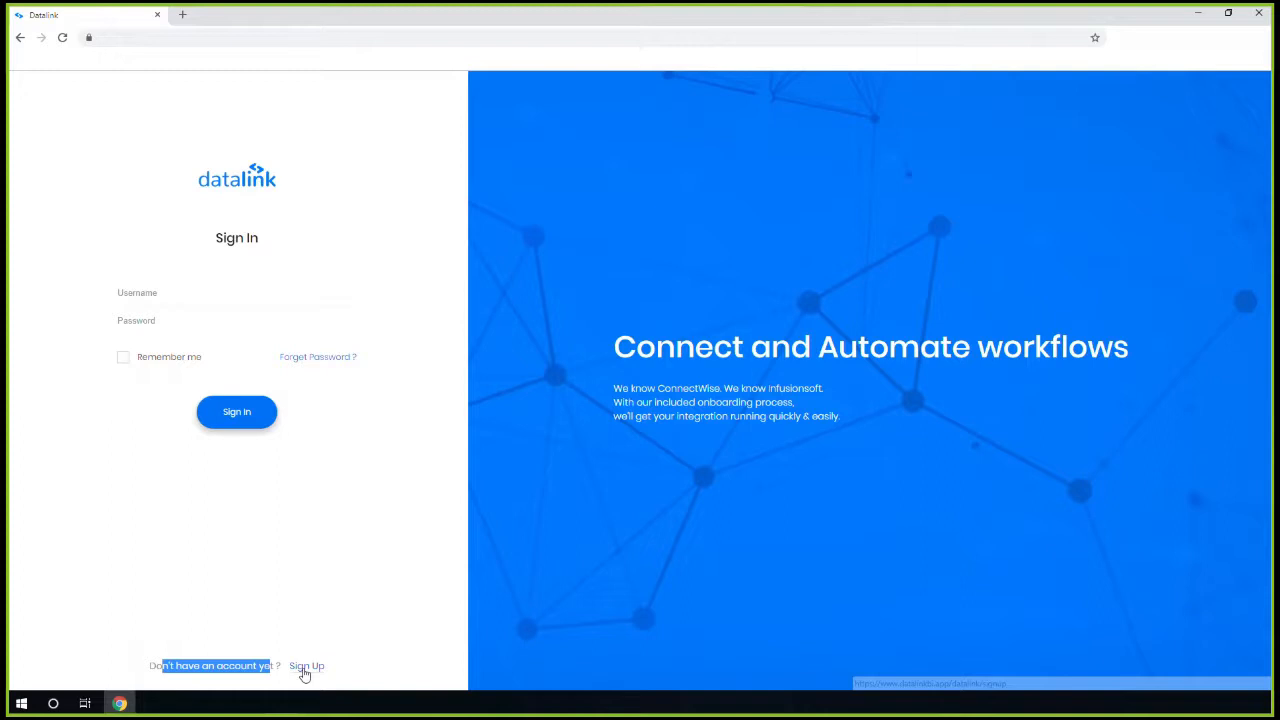
Sign in to Datalink with the demo account username to reach the Dashboard
click(306, 667)
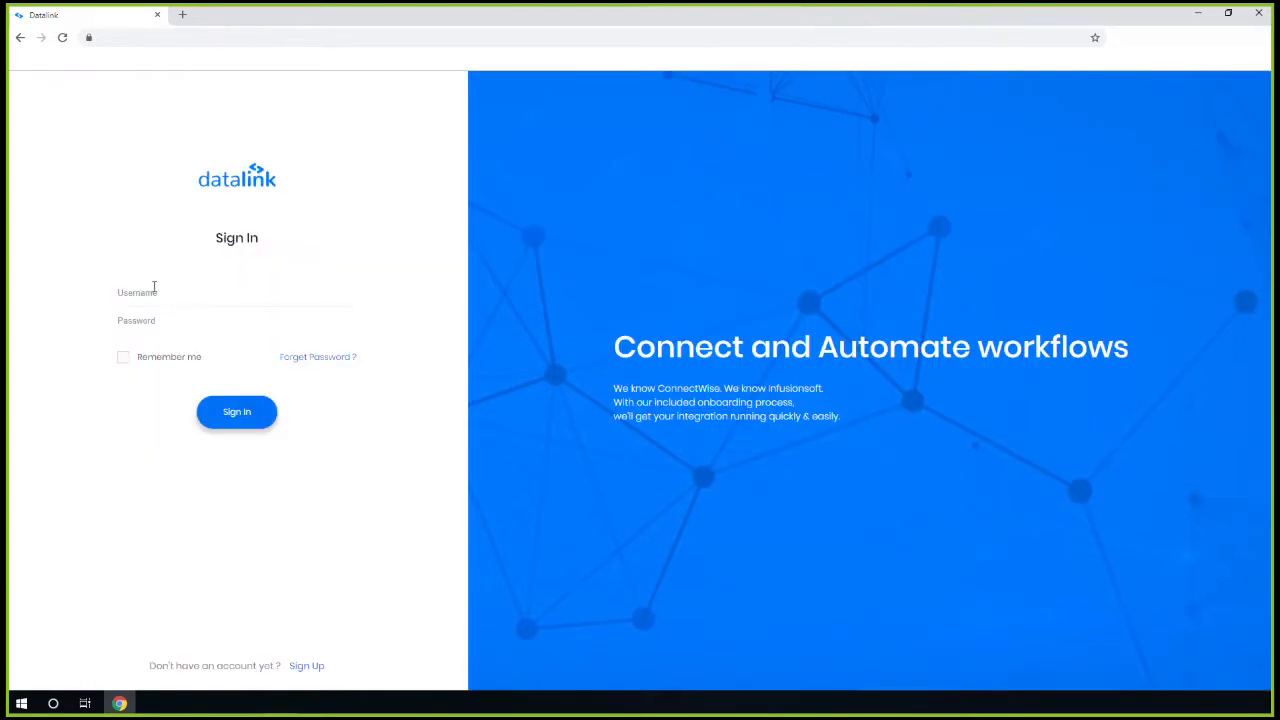
click(154, 287)
text(datalinkdemo)
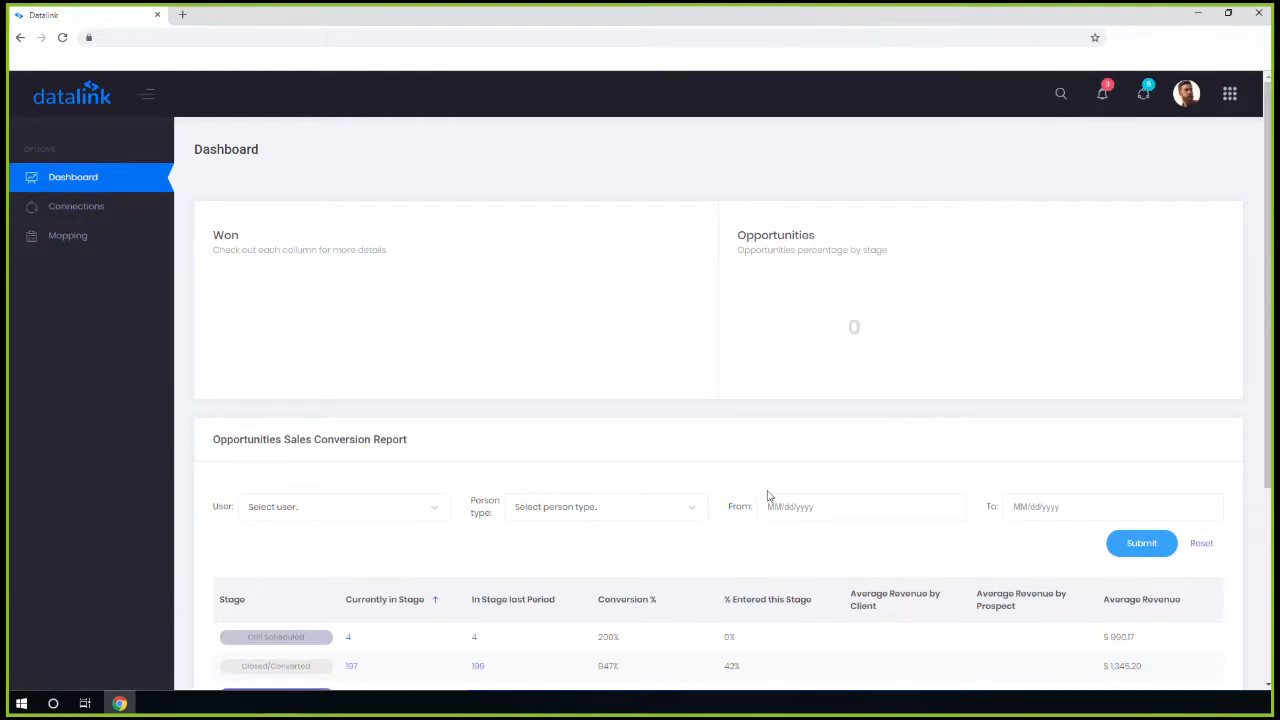
List Datalink's addable connector types on Connections, then open ConnectWise Manage's System menu
scroll(660, 452, down, 3)
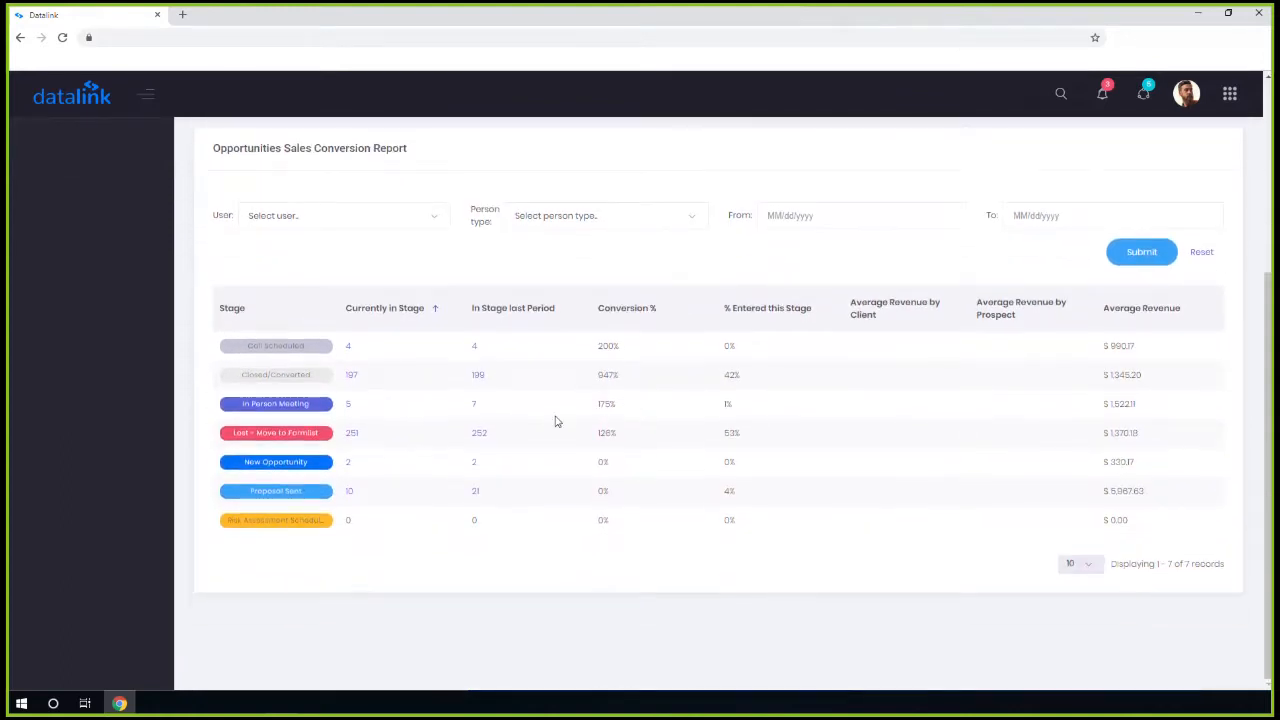
scroll(557, 421, up, 2)
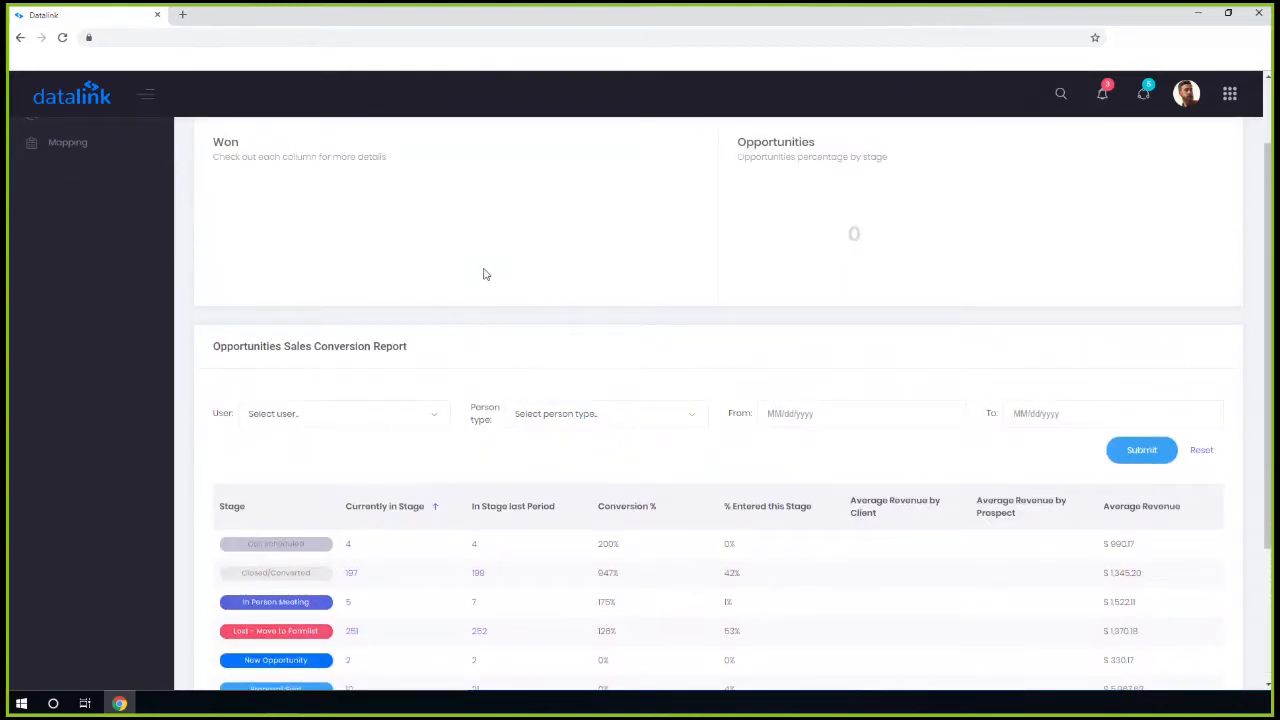
scroll(483, 274, up, 1)
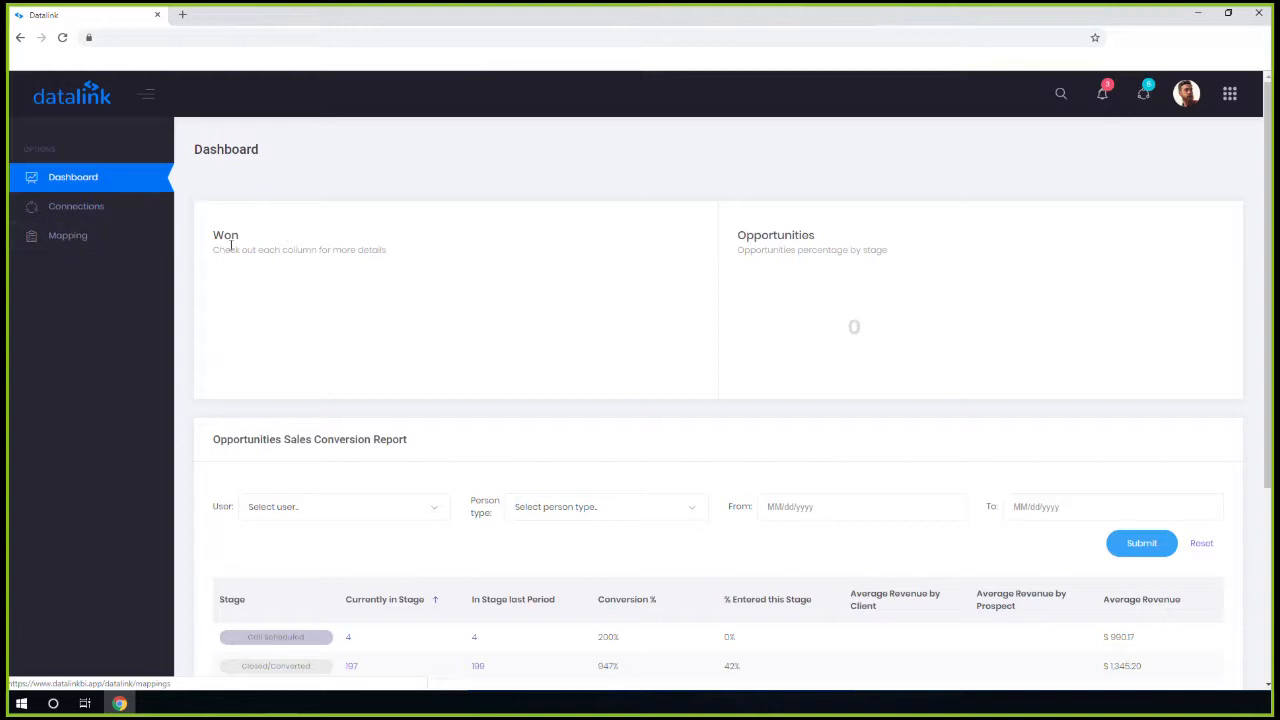
click(79, 212)
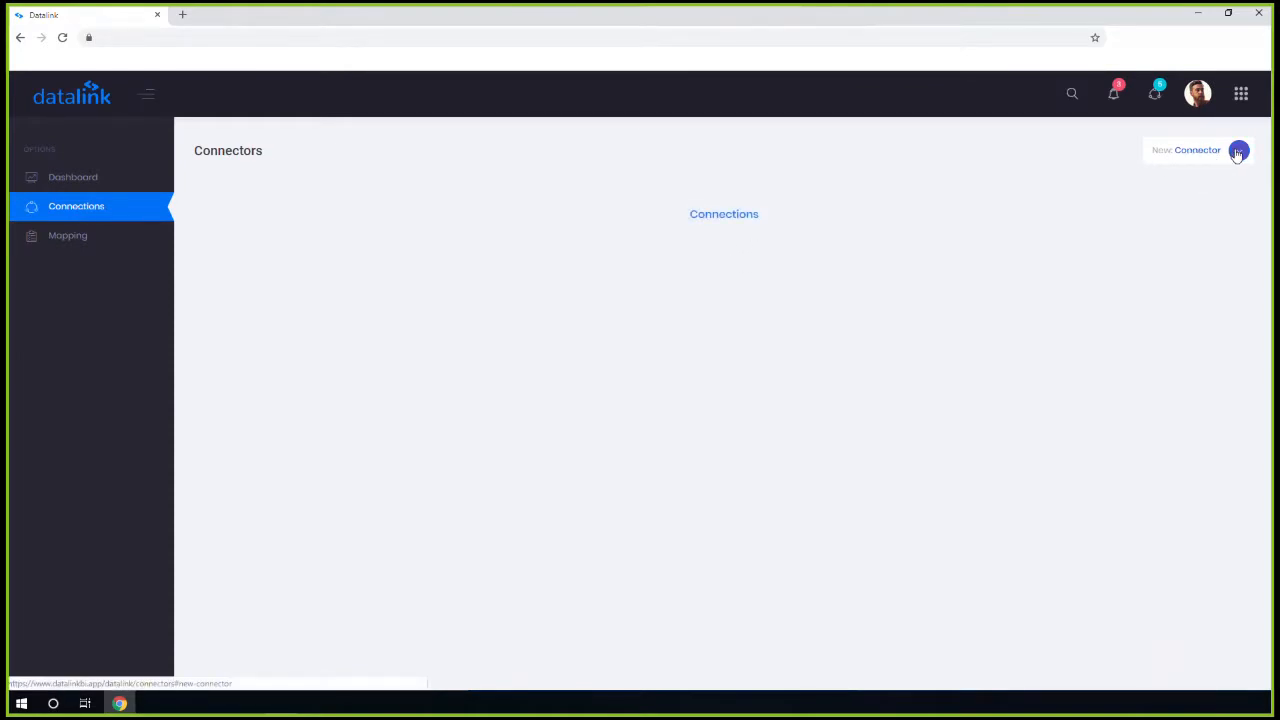
click(1237, 152)
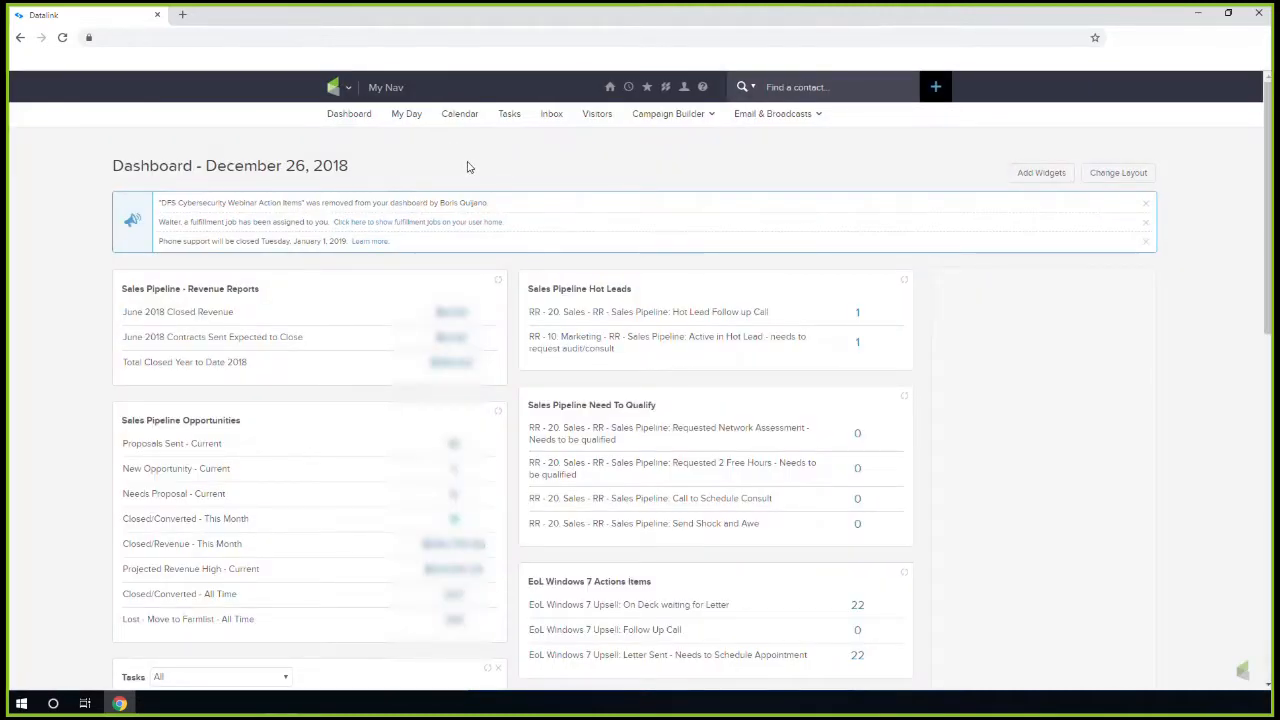
click(340, 87)
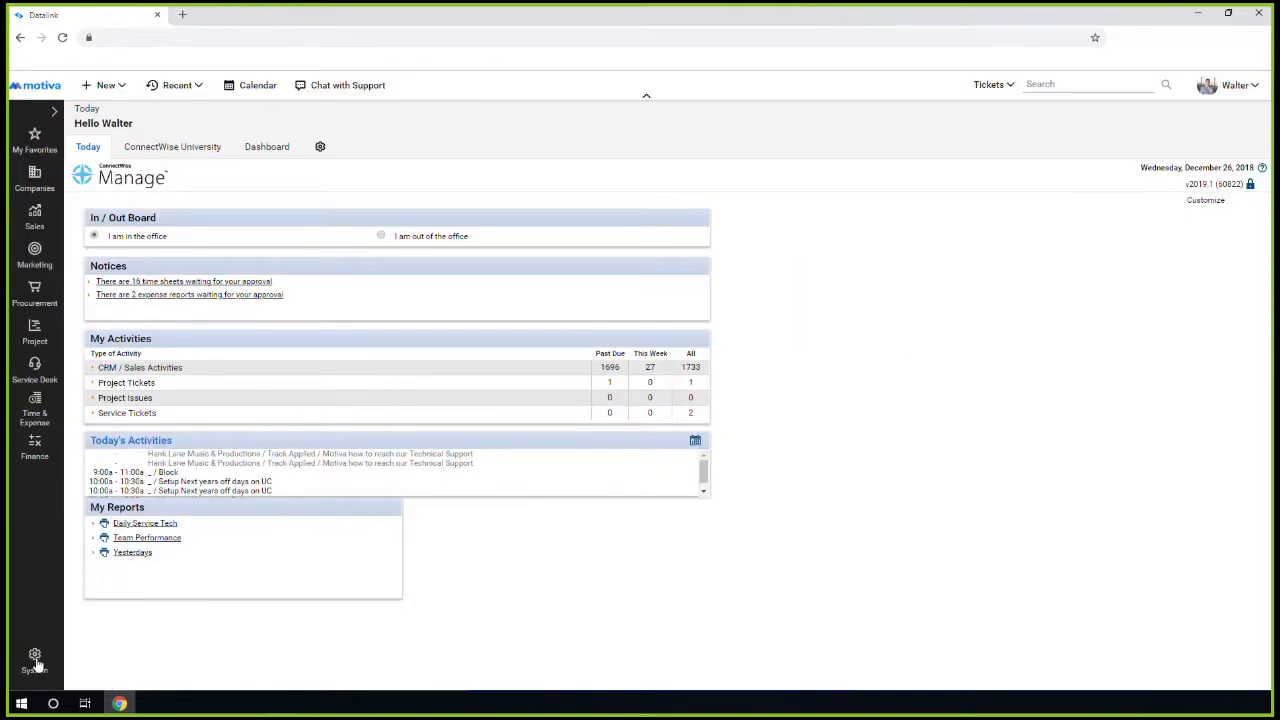
click(34, 660)
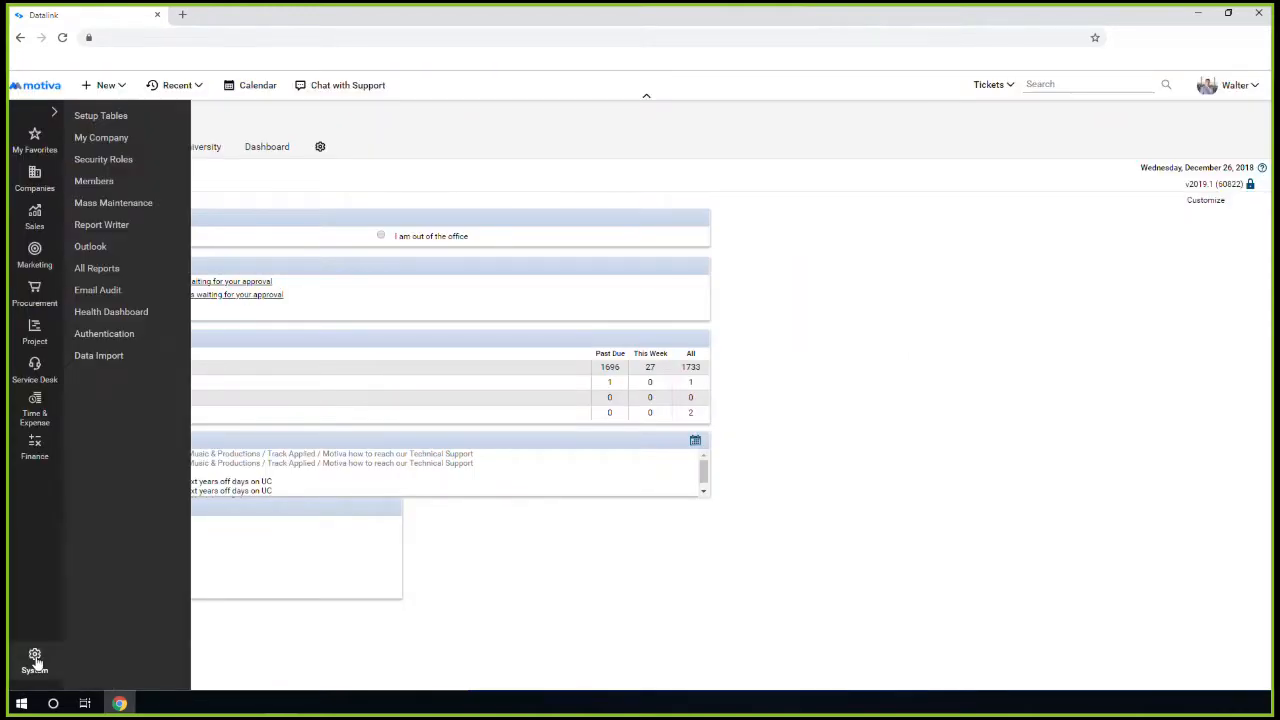
Open System > Members and filter the member list by the member's first name
click(115, 122)
click(36, 660)
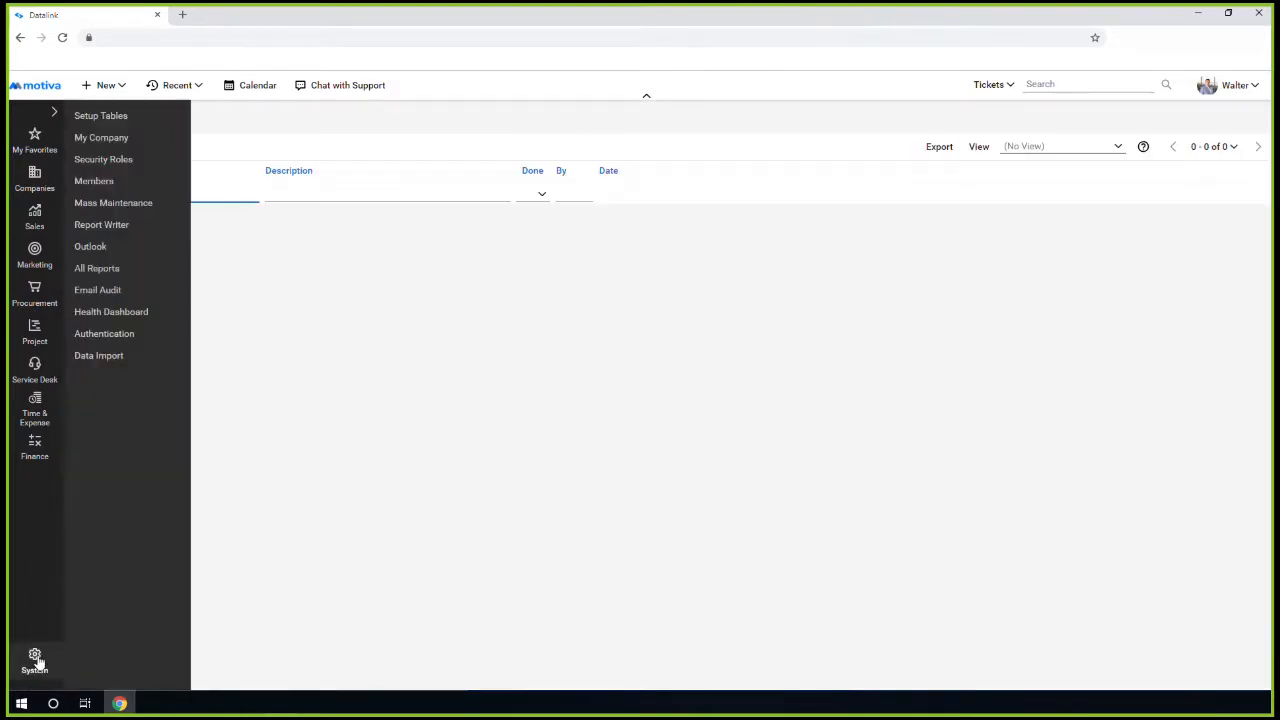
click(96, 182)
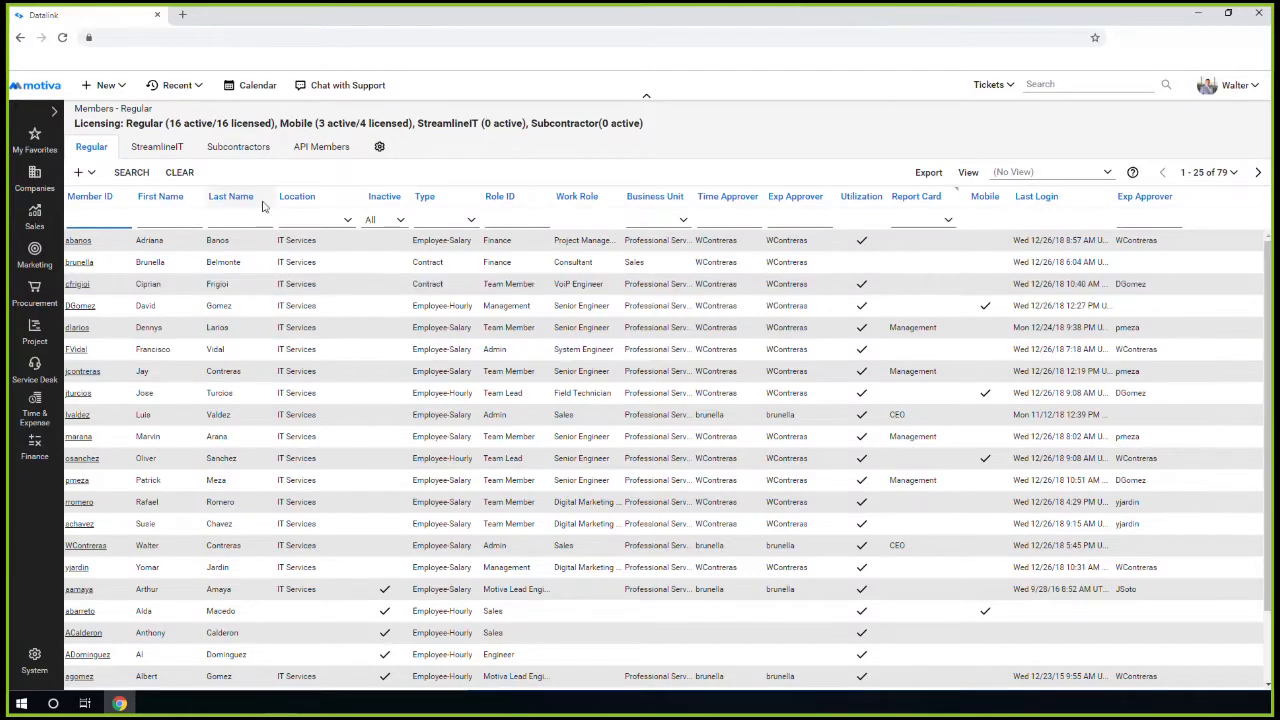
click(157, 224)
text(jay)
key(Return)
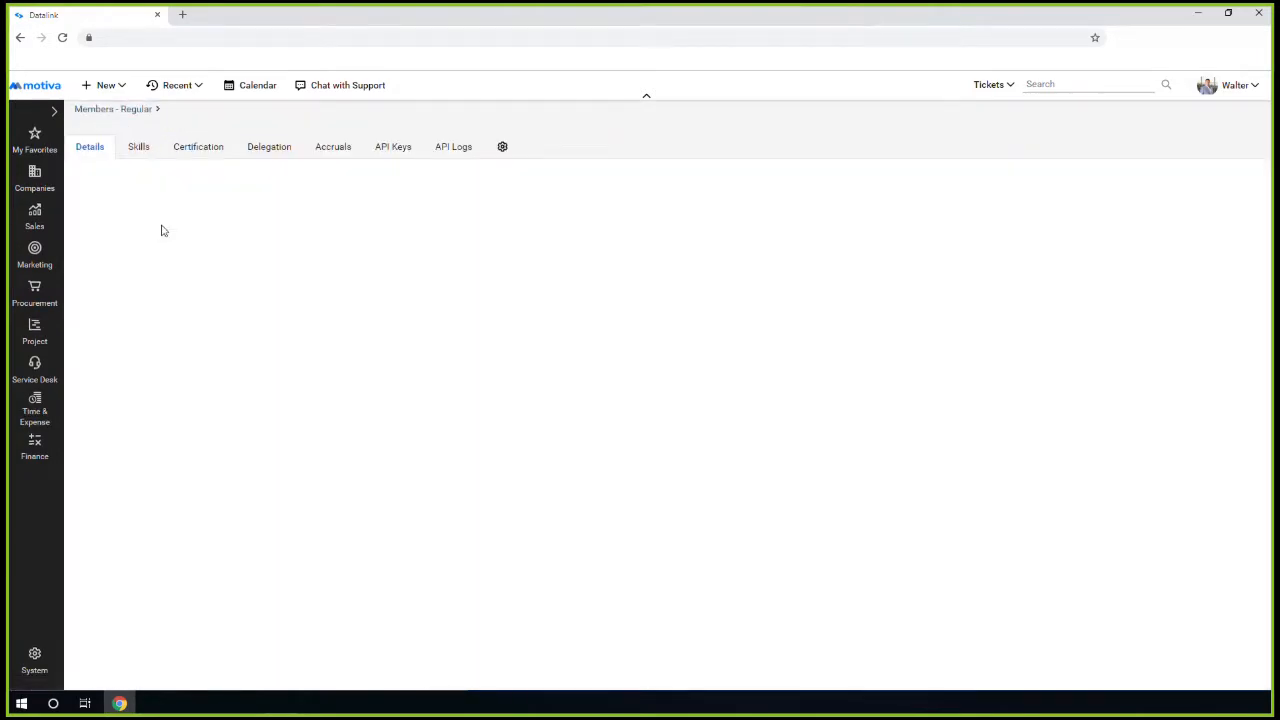
View the member's datalinkbi API key, then start a new public API key
click(390, 148)
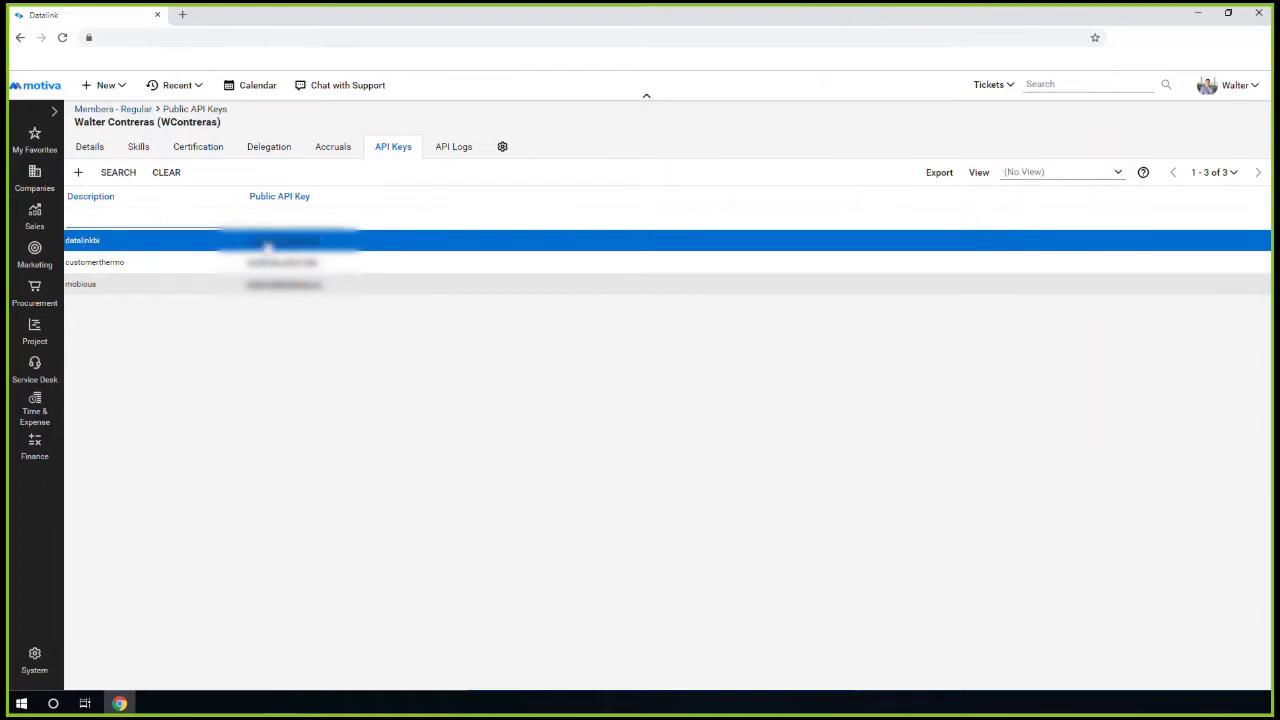
click(268, 246)
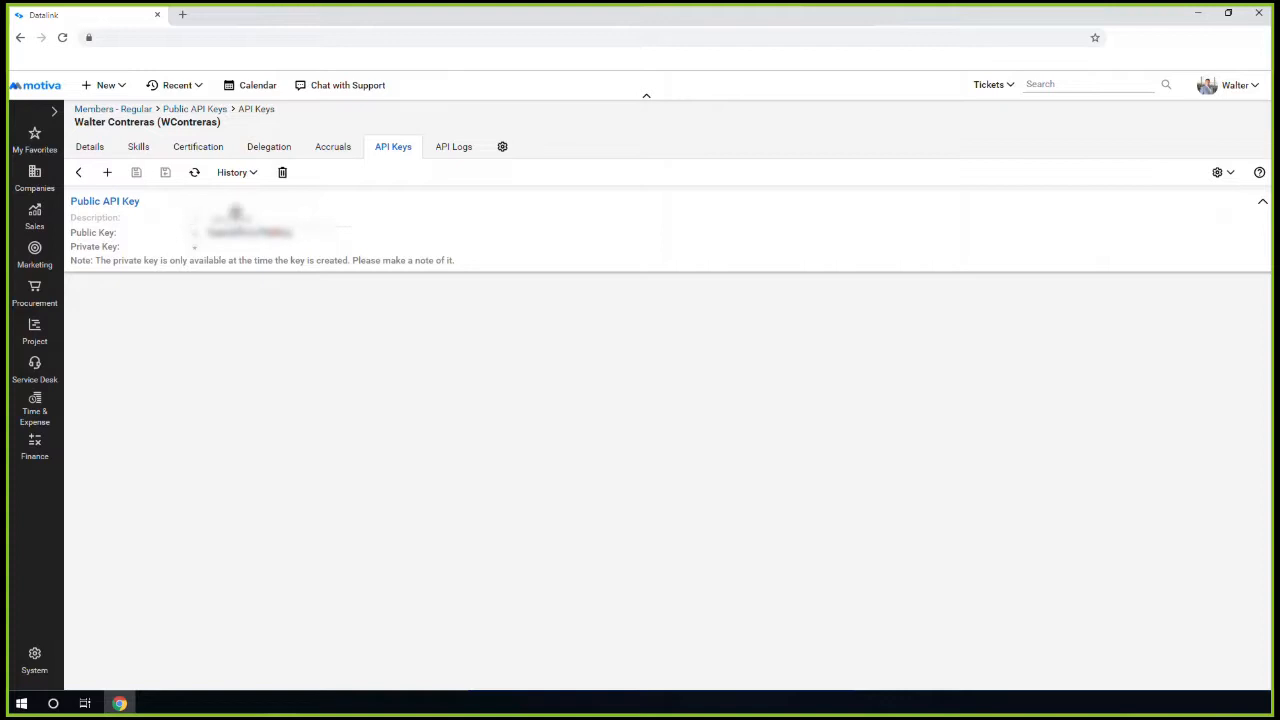
click(79, 172)
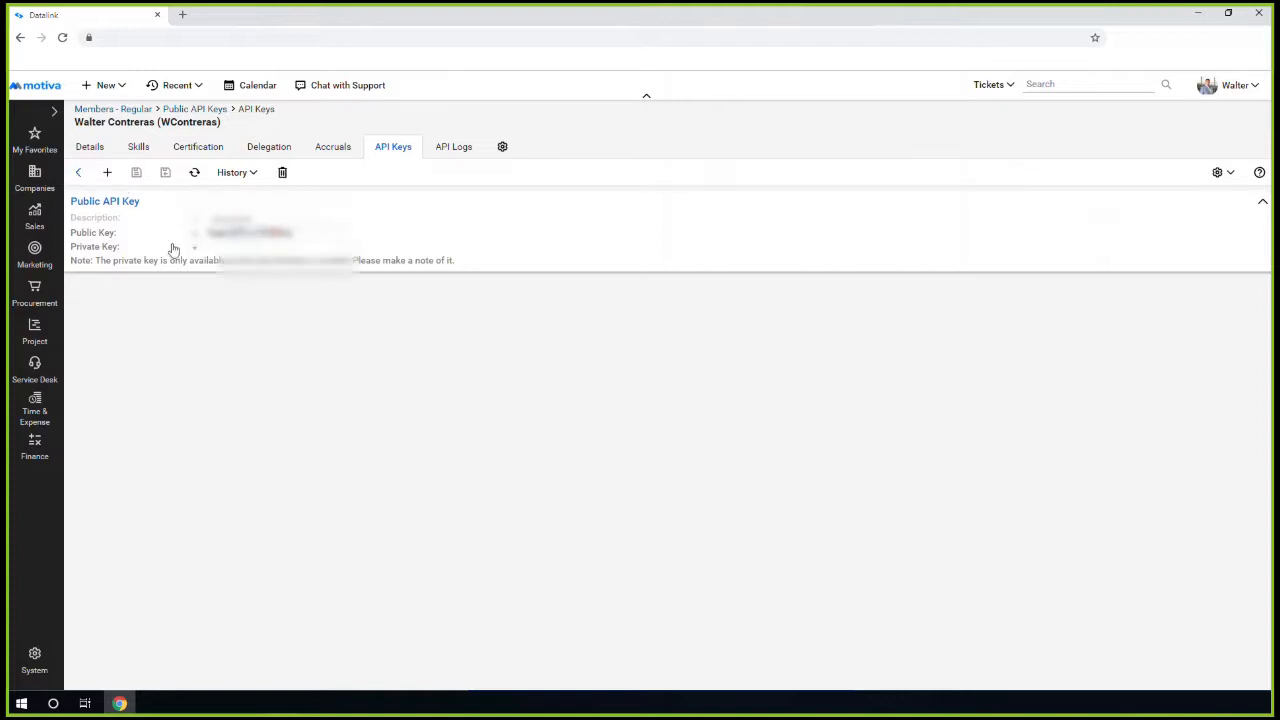
click(78, 172)
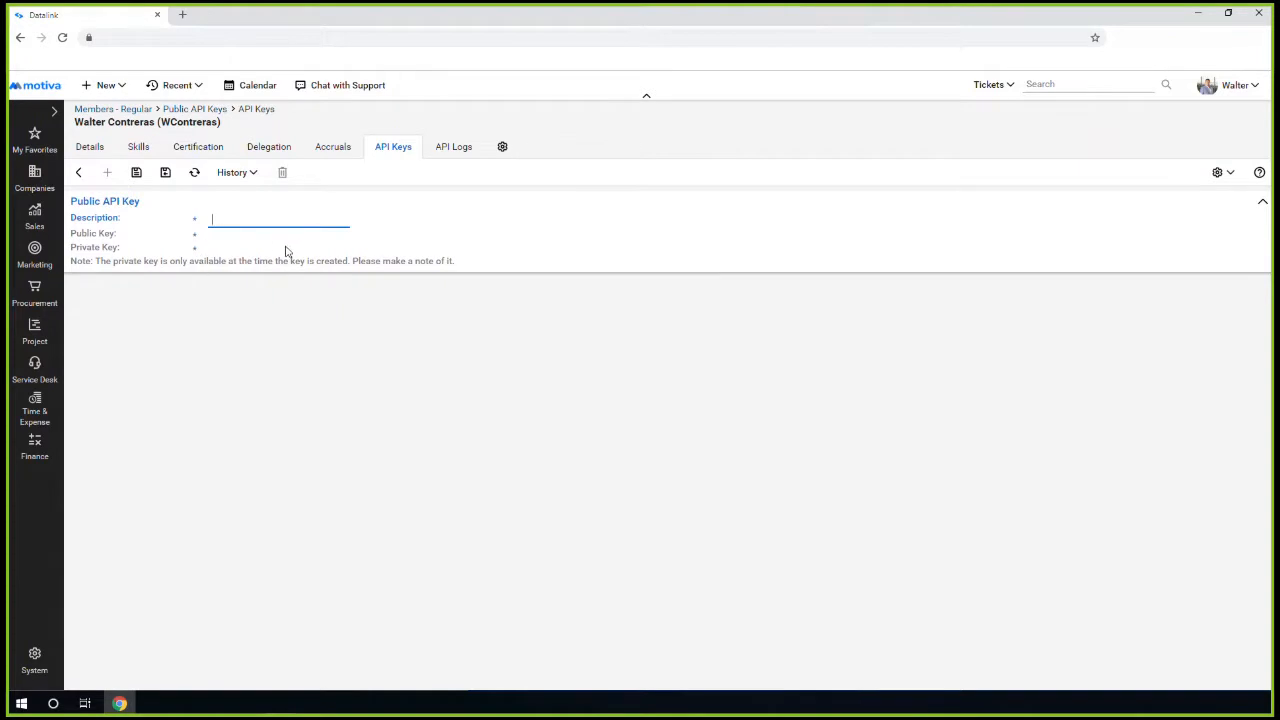
Save a public API key described 'test' and copy its generated public and private keys
text(test)
click(165, 175)
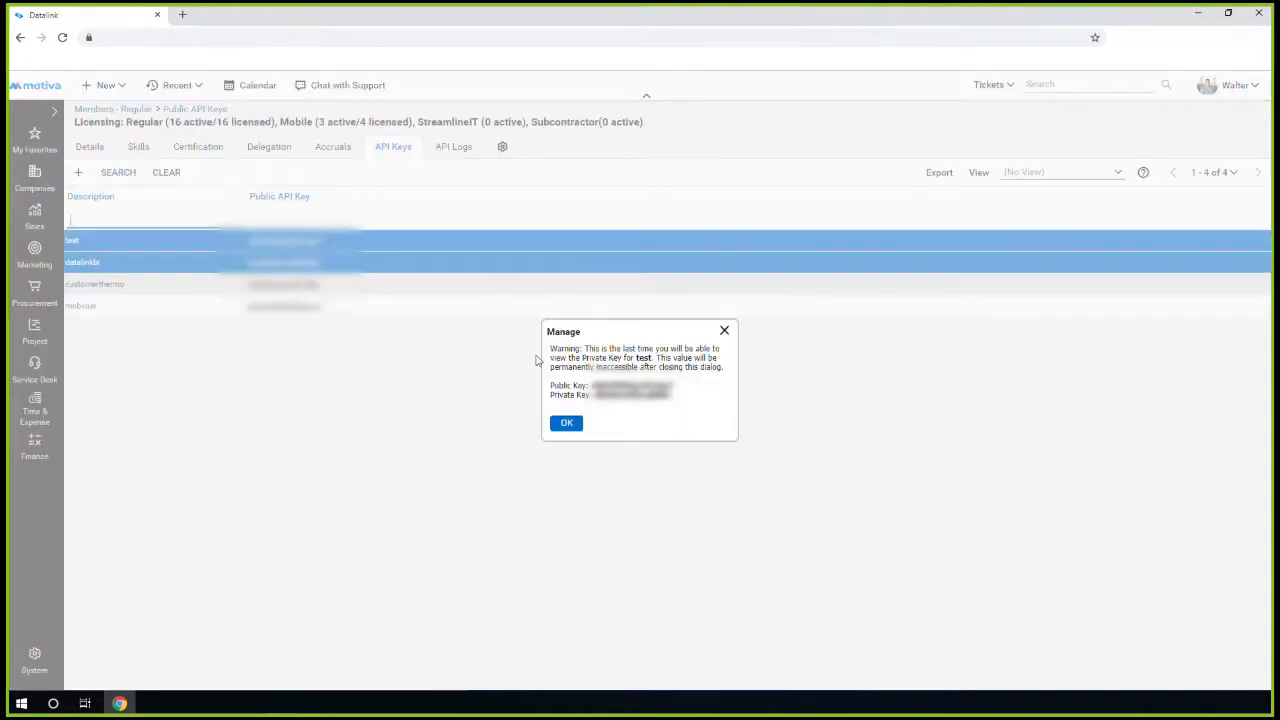
drag(678, 403, 562, 383)
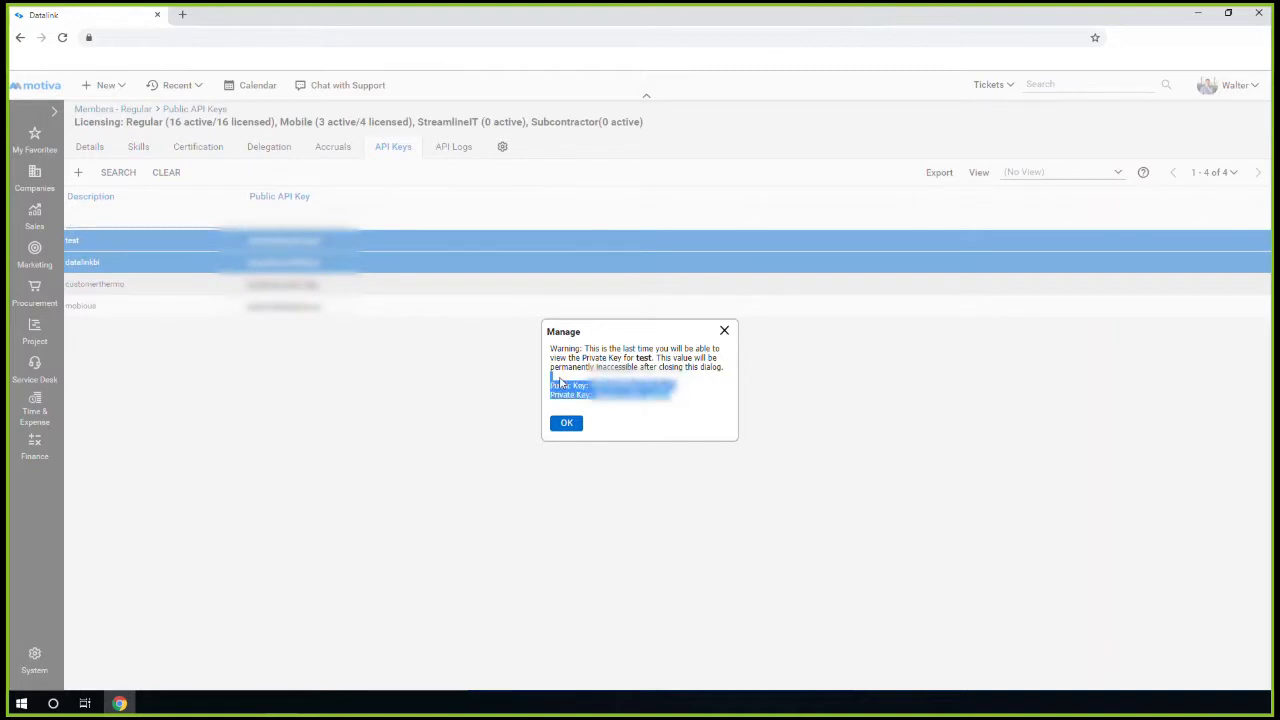
click(724, 330)
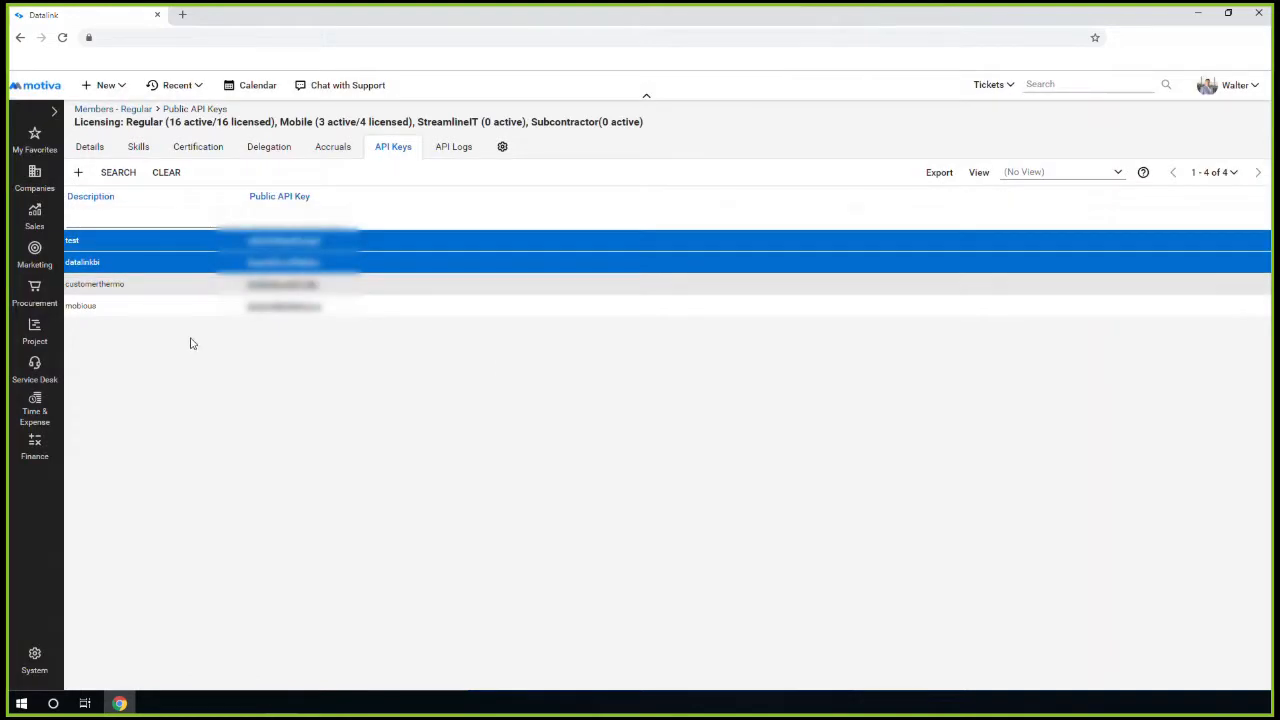
Open the 'test' API key record and delete it
double_click(288, 244)
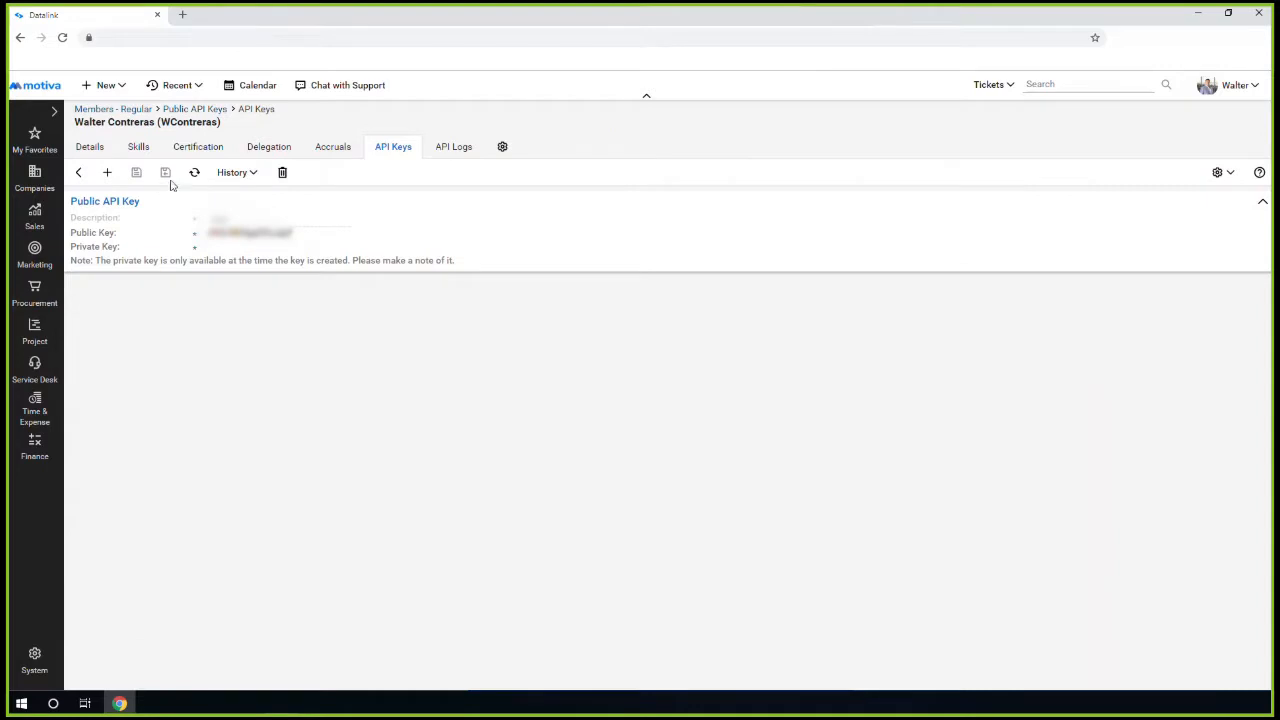
click(282, 172)
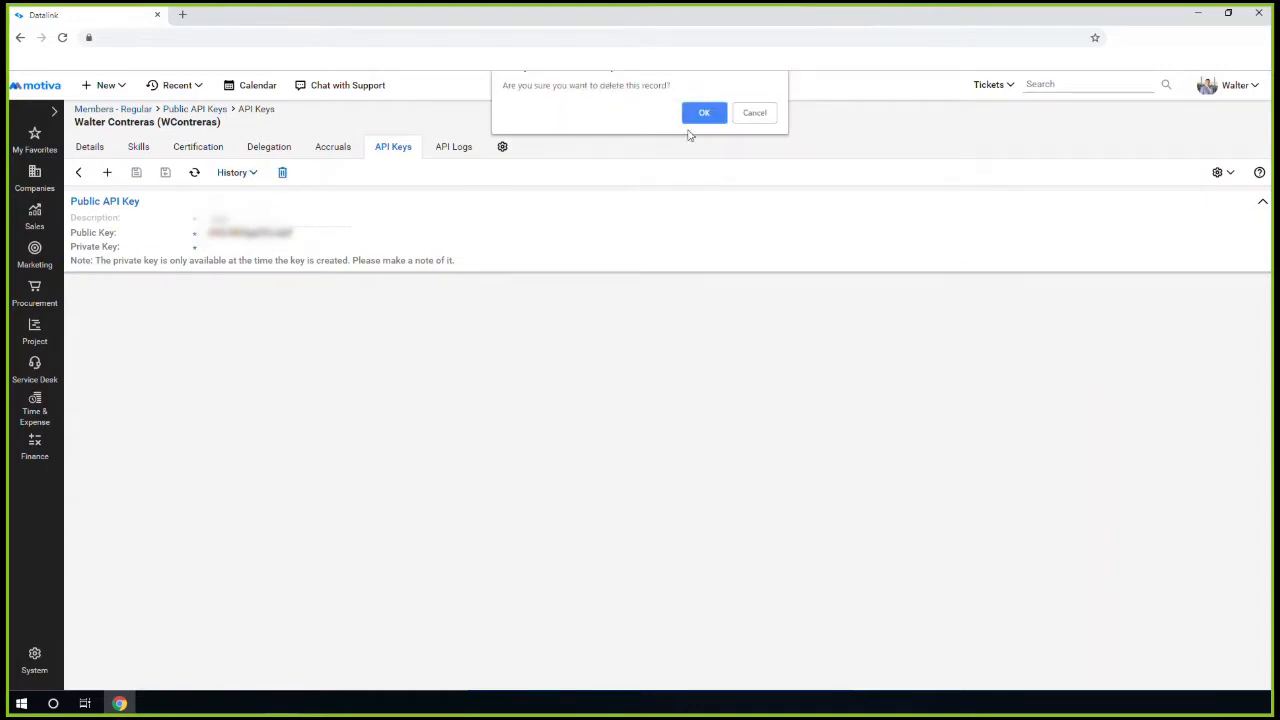
click(701, 117)
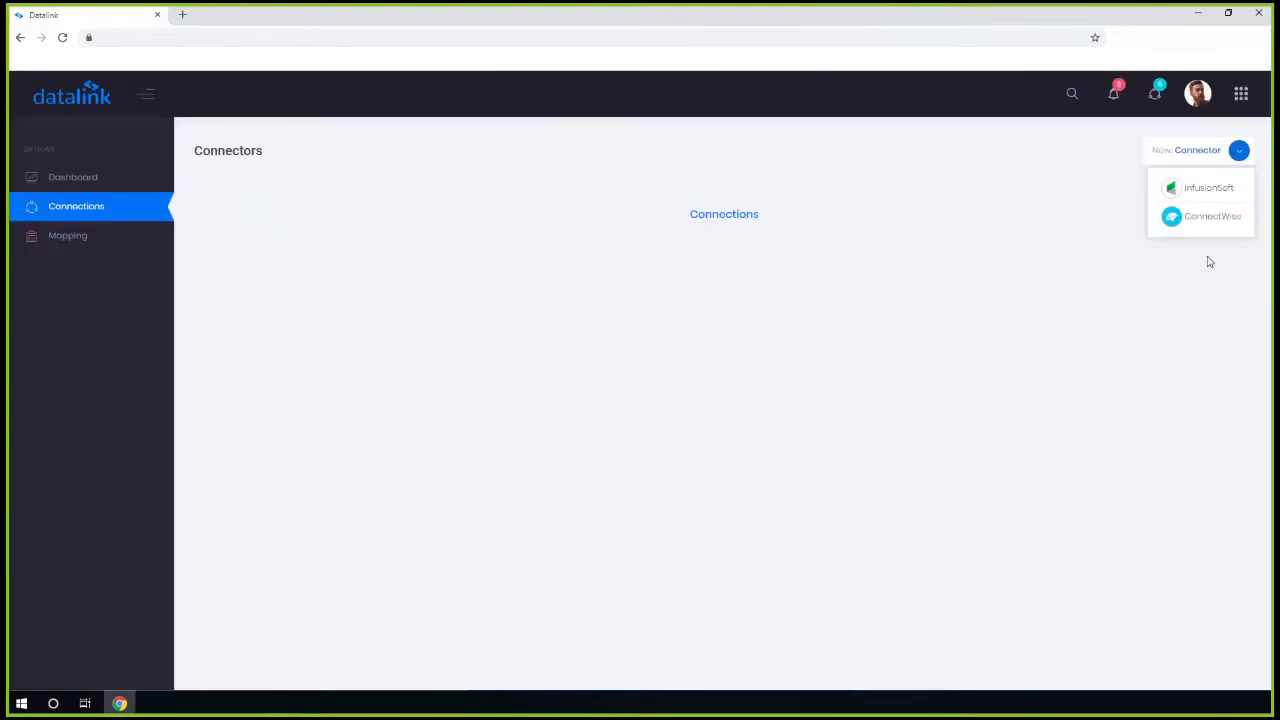
Add an InfusionSoft connection authorized through InfusionSoft sign-in and test it successfully
click(1188, 192)
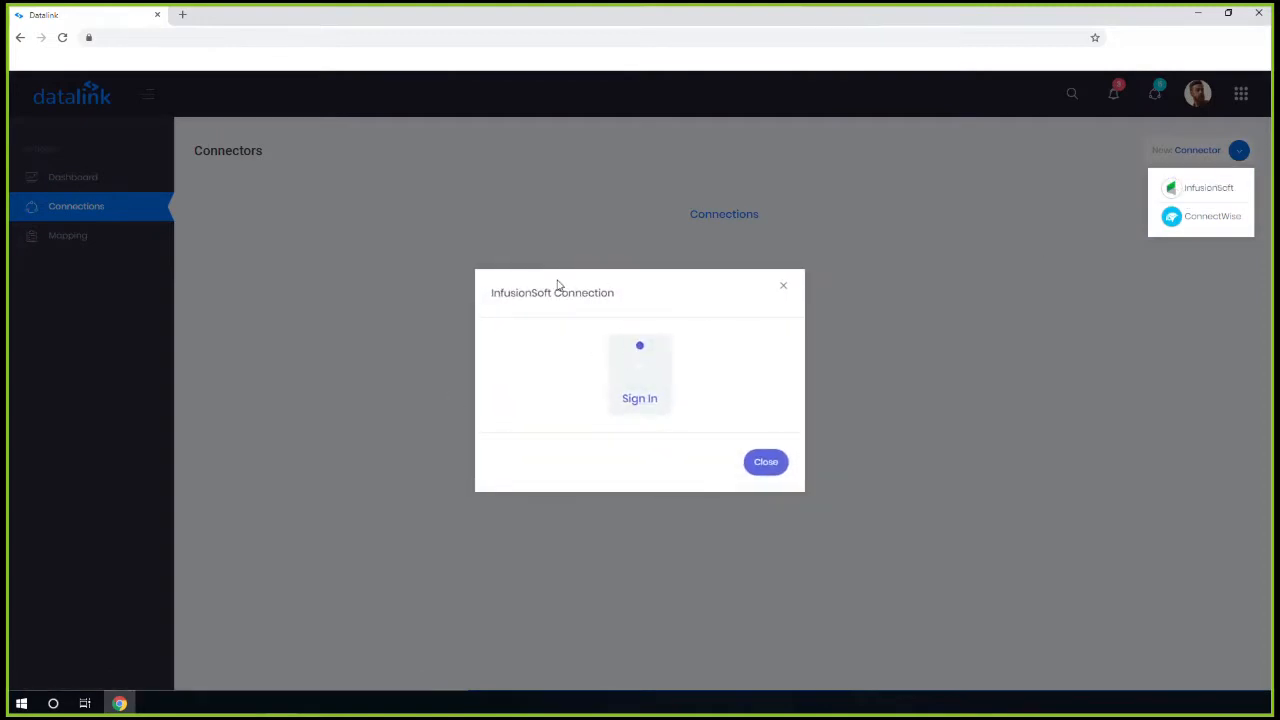
click(632, 398)
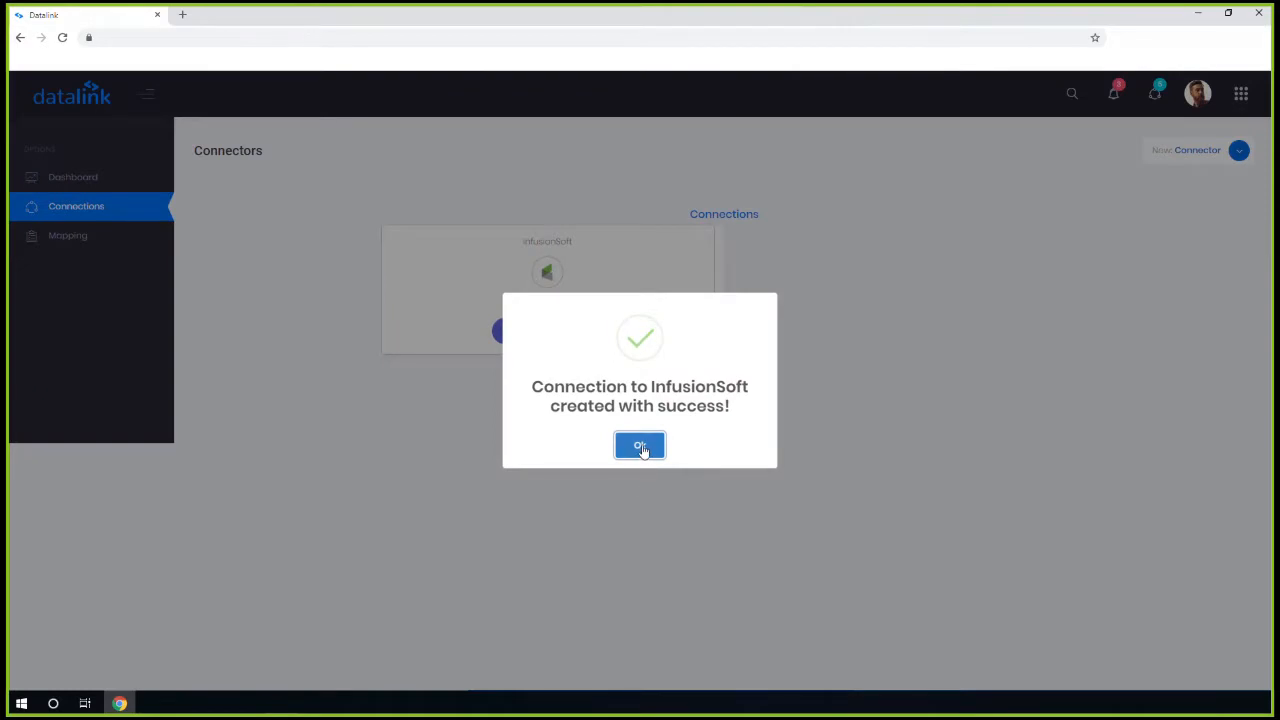
click(640, 447)
click(515, 332)
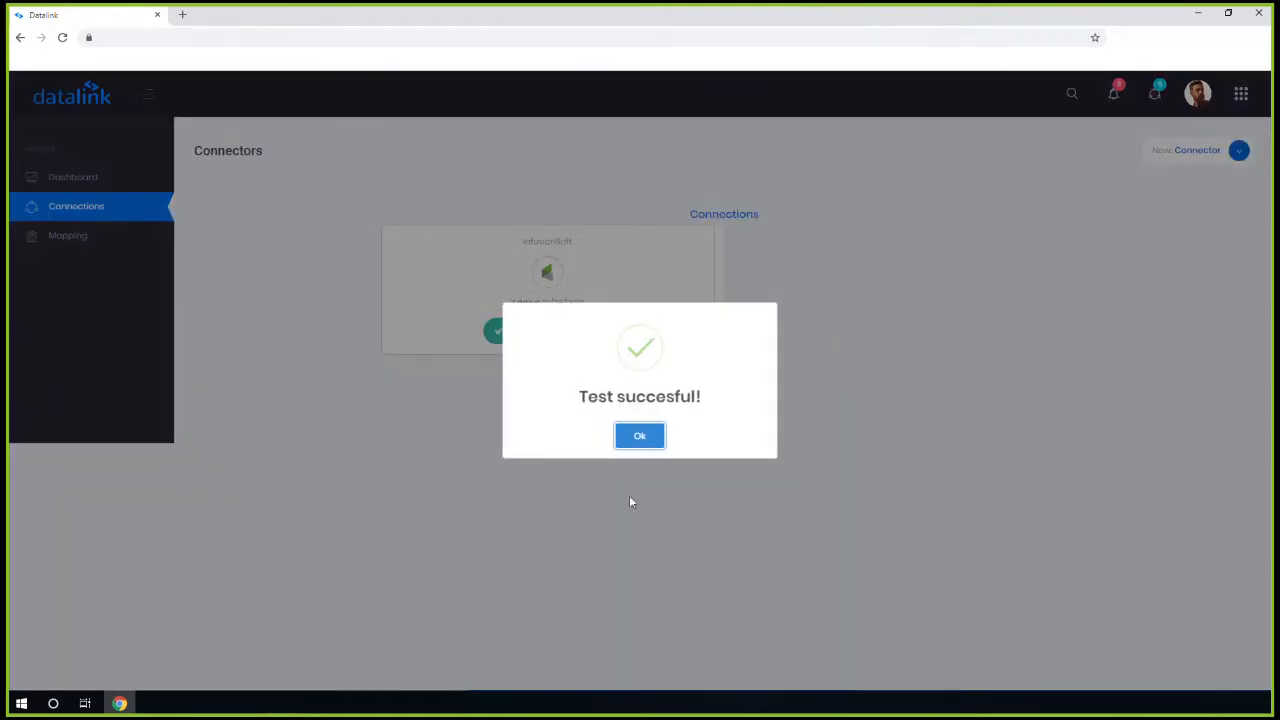
click(630, 440)
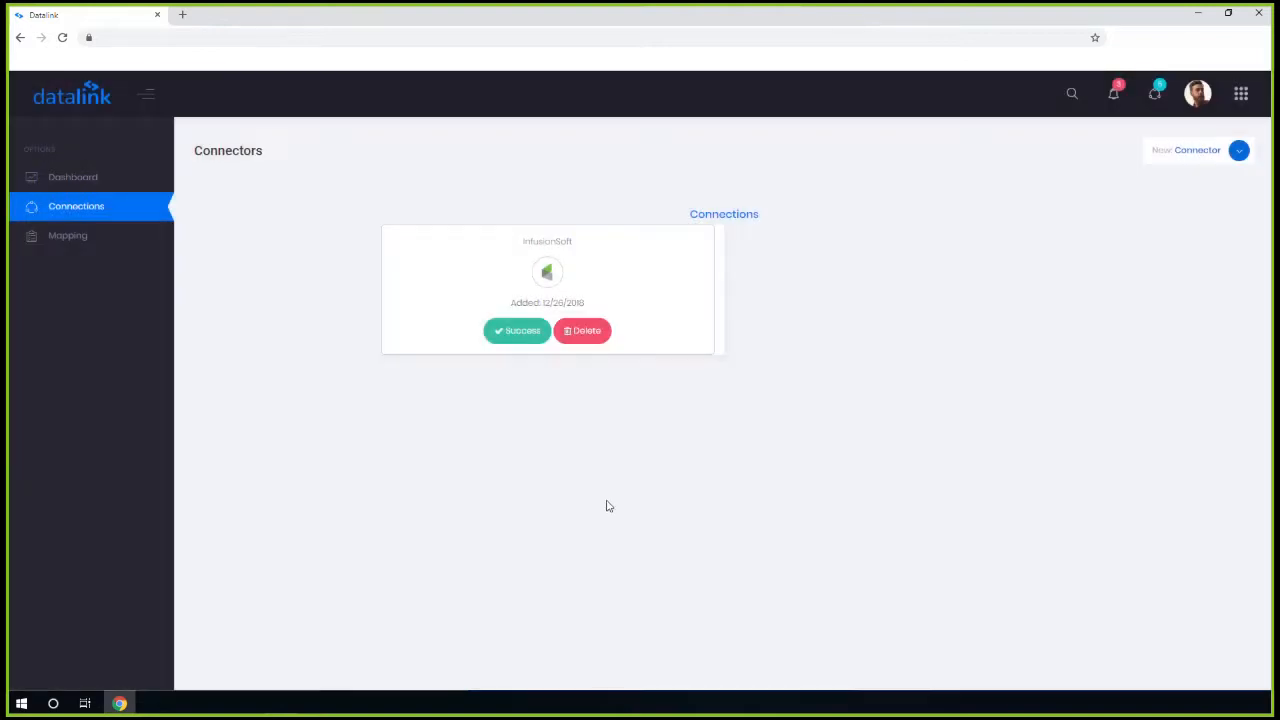
click(1239, 152)
Create a ConnectWise connection for company 'Moti' with its public key, private key and URL
click(1194, 218)
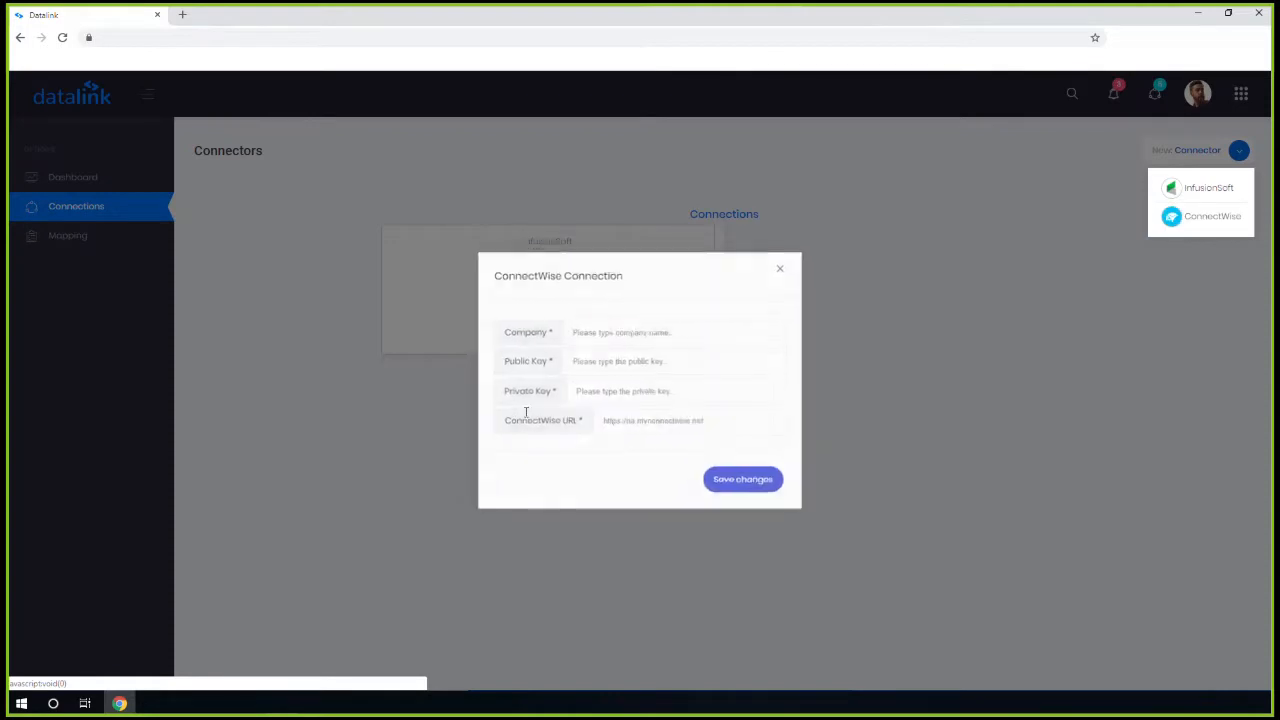
click(583, 330)
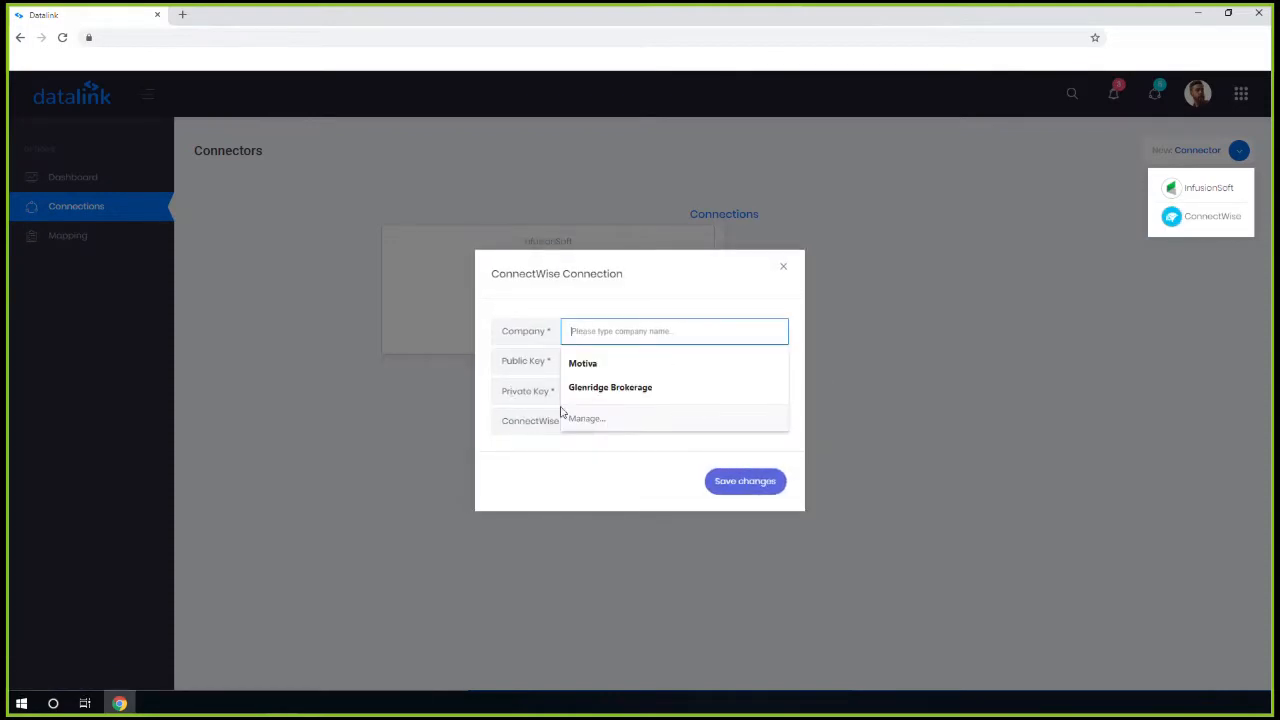
click(400, 456)
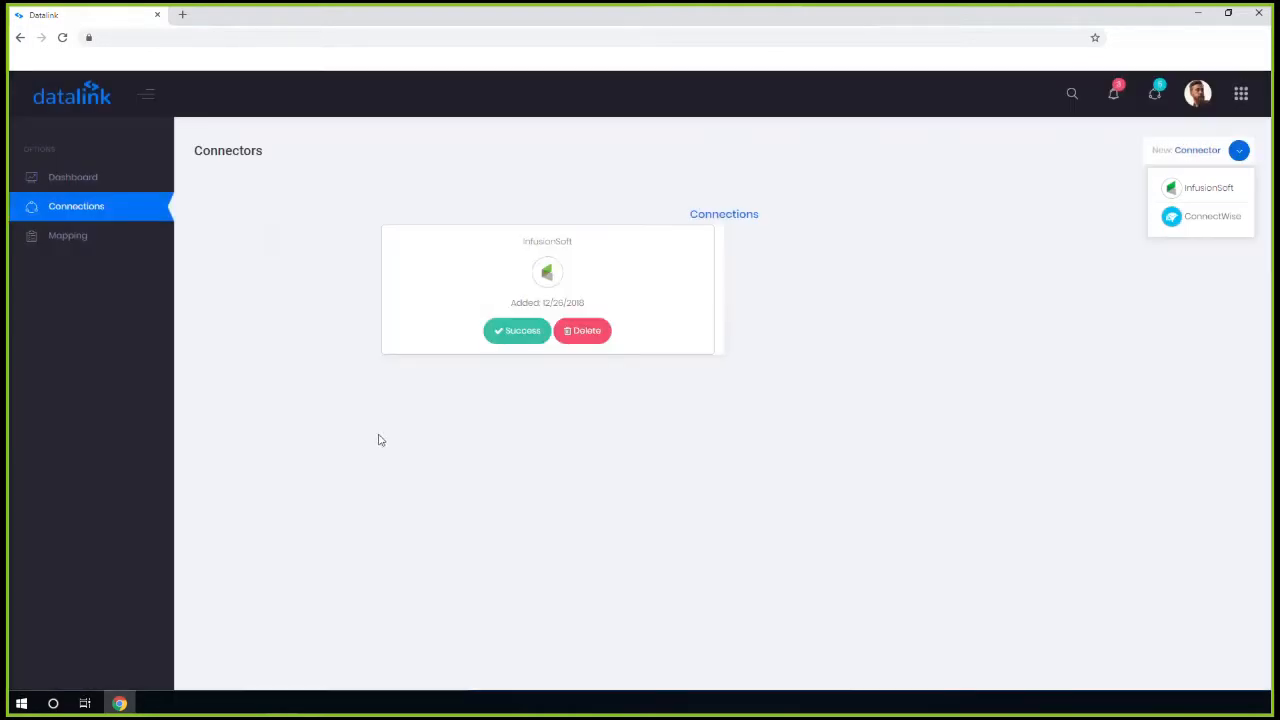
click(1166, 226)
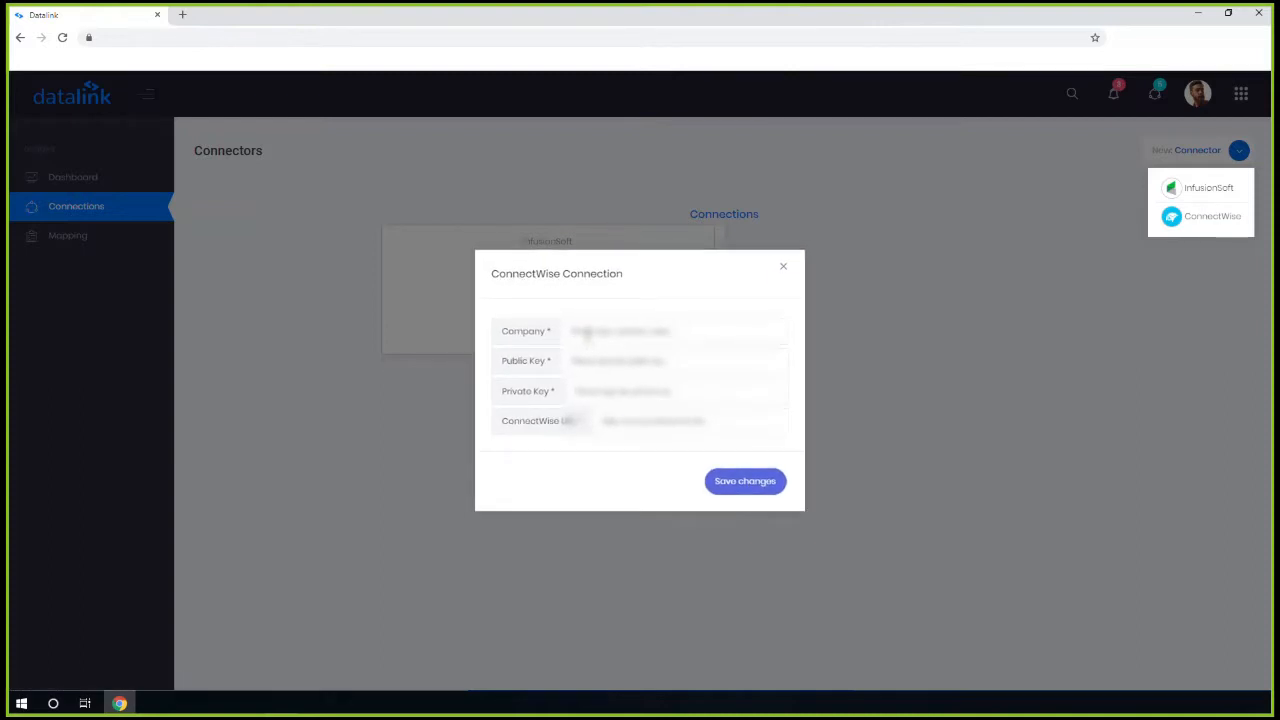
click(585, 332)
text(Moti)
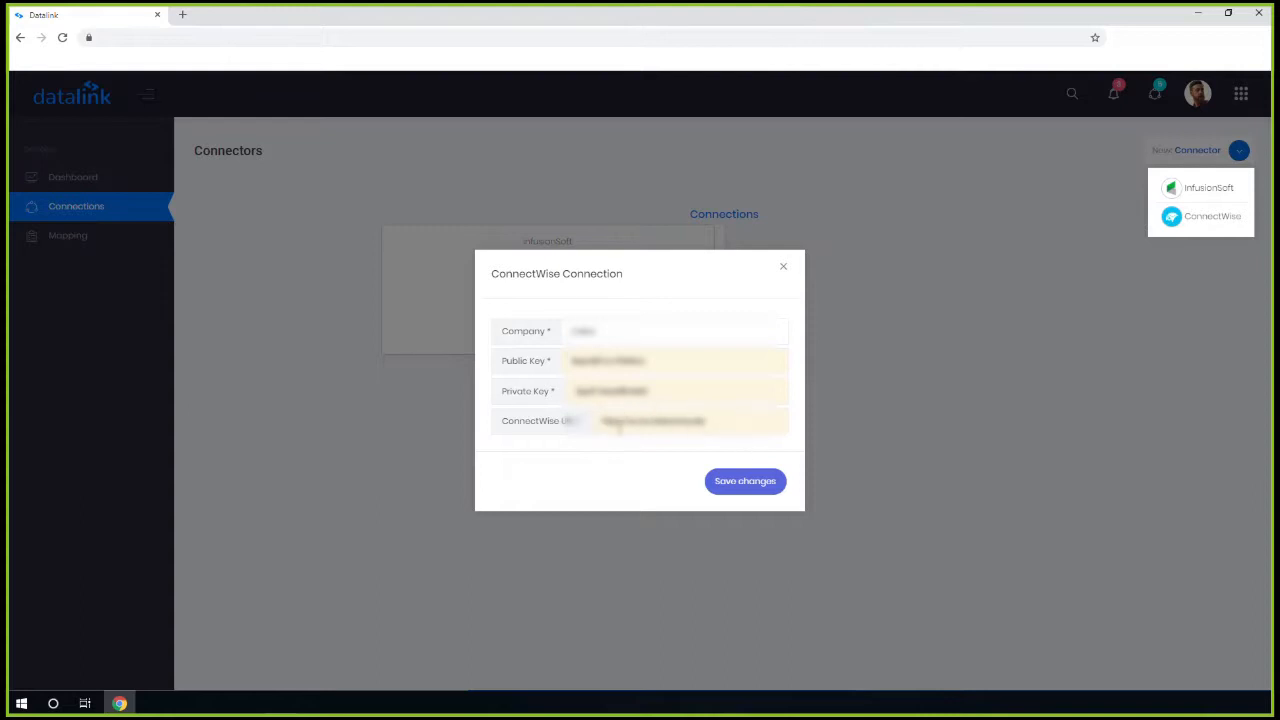
click(753, 488)
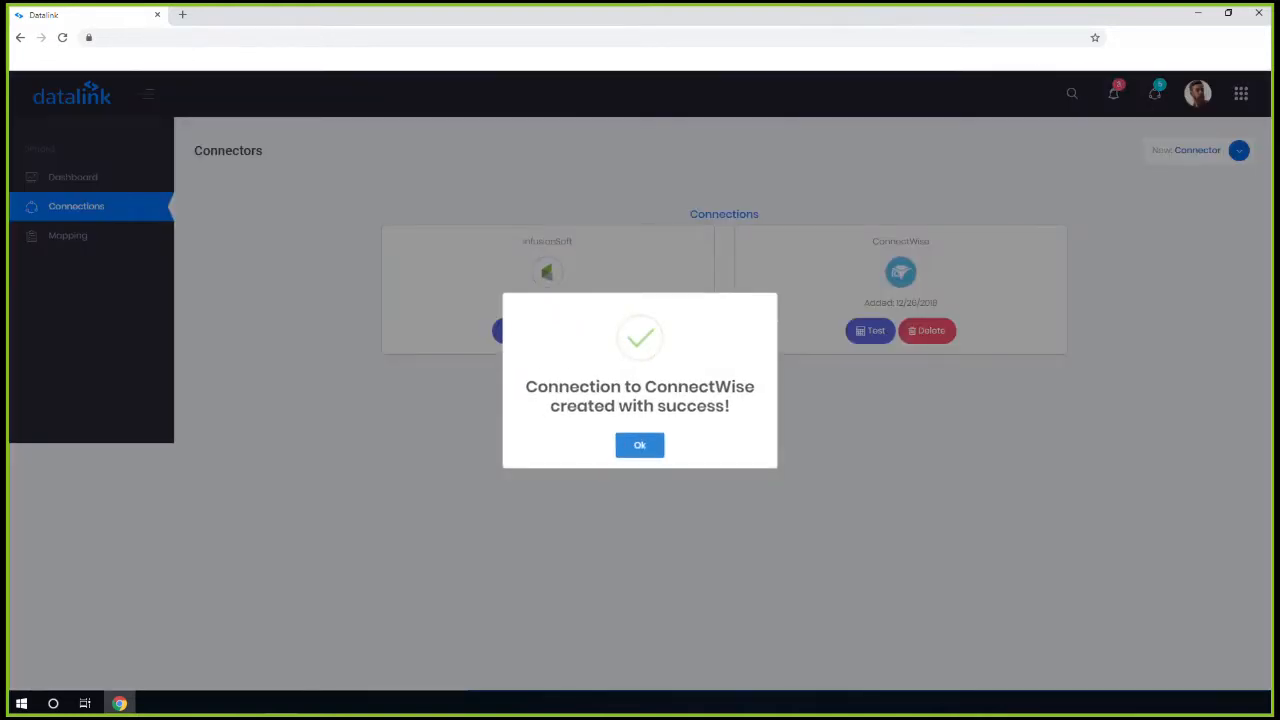
click(640, 445)
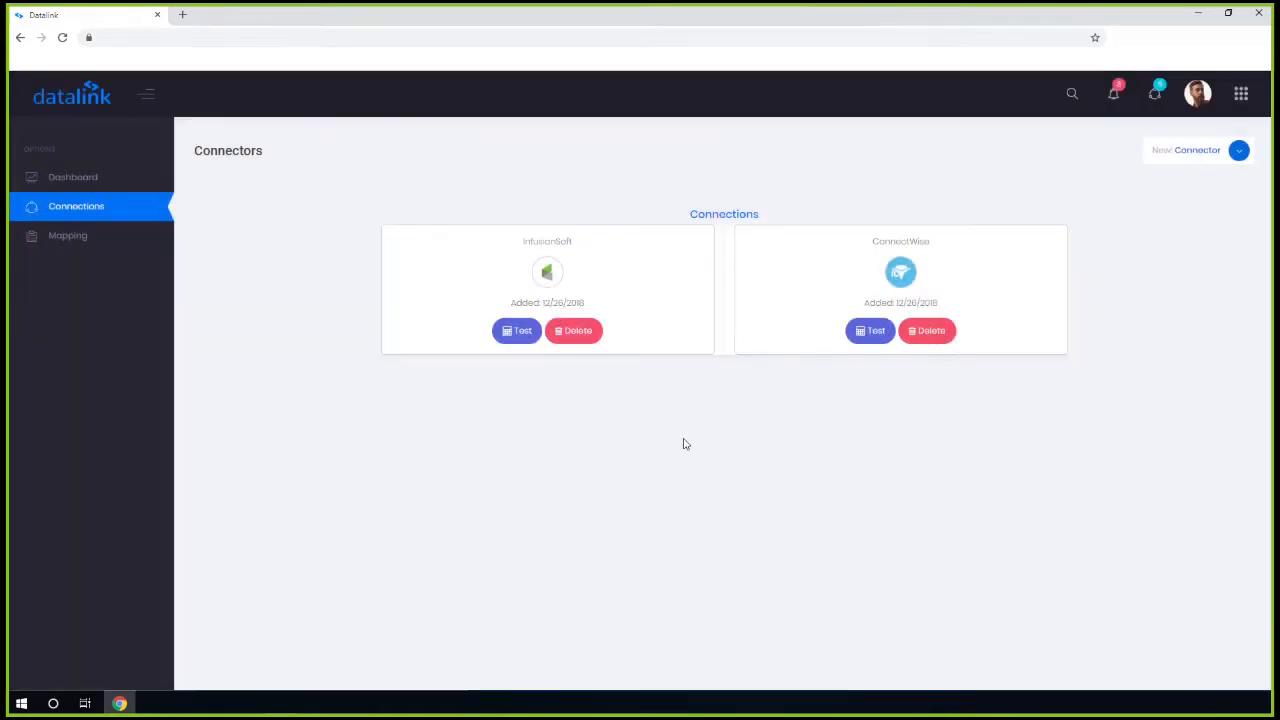
Test the ConnectWise connection successfully, then go to the Mappings page
click(868, 331)
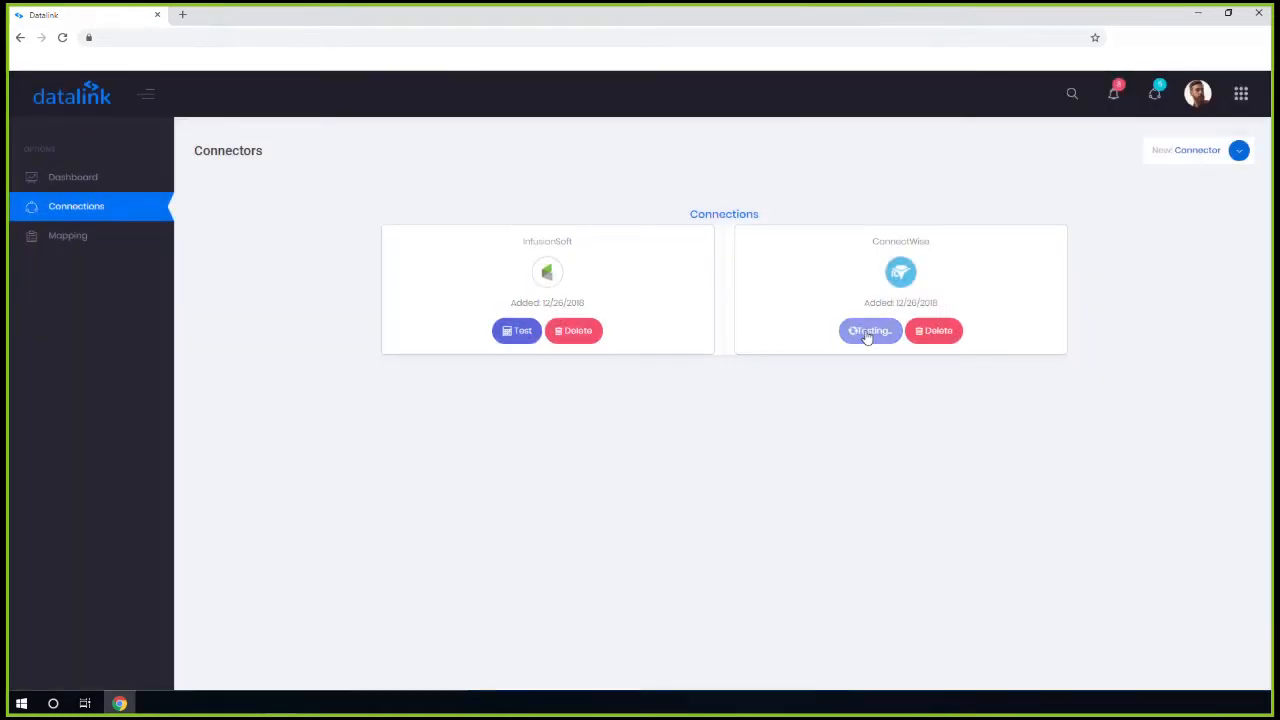
click(640, 434)
click(125, 230)
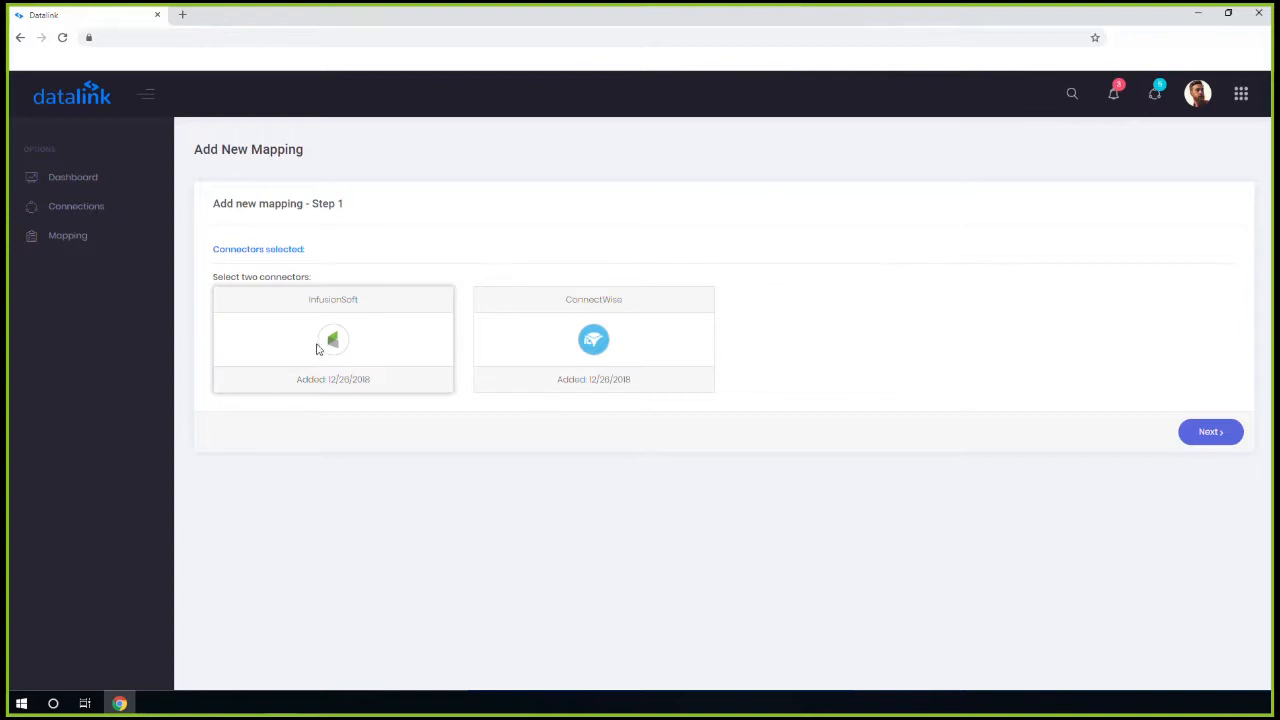
Map InfusionSoft to ConnectWise for Company sync and confirm the mapping was created
click(329, 344)
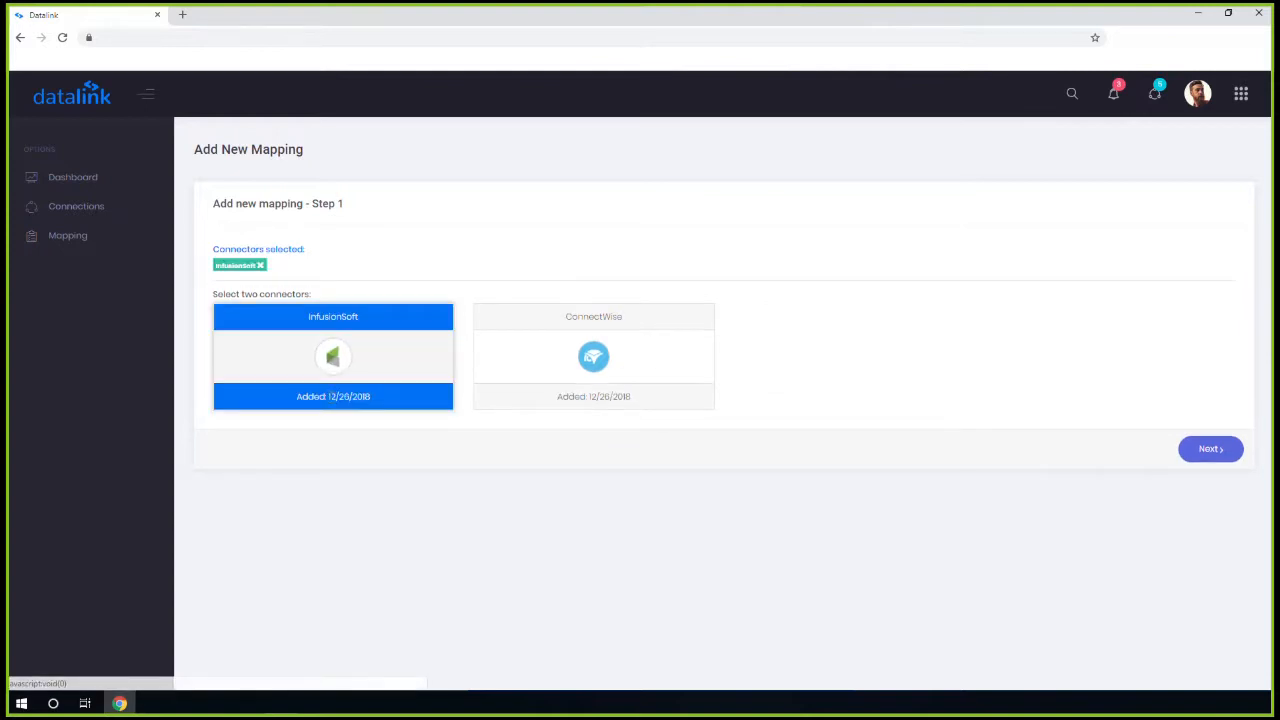
click(539, 398)
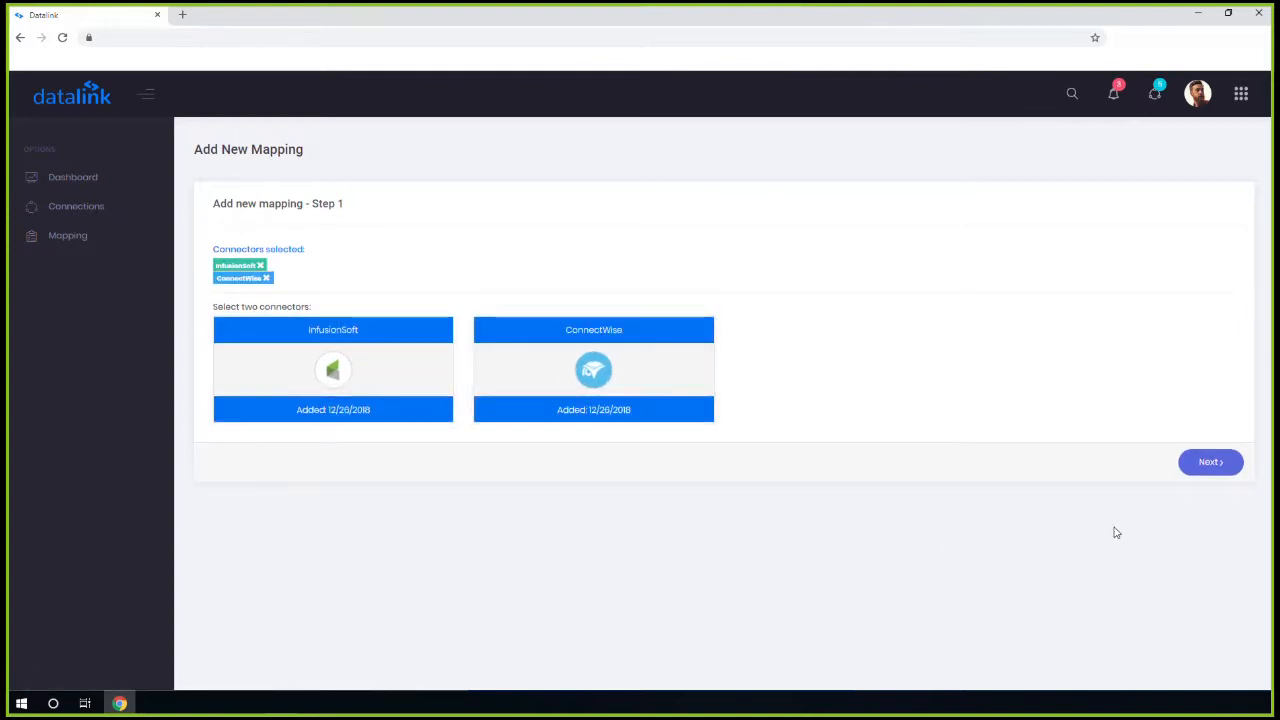
click(1208, 464)
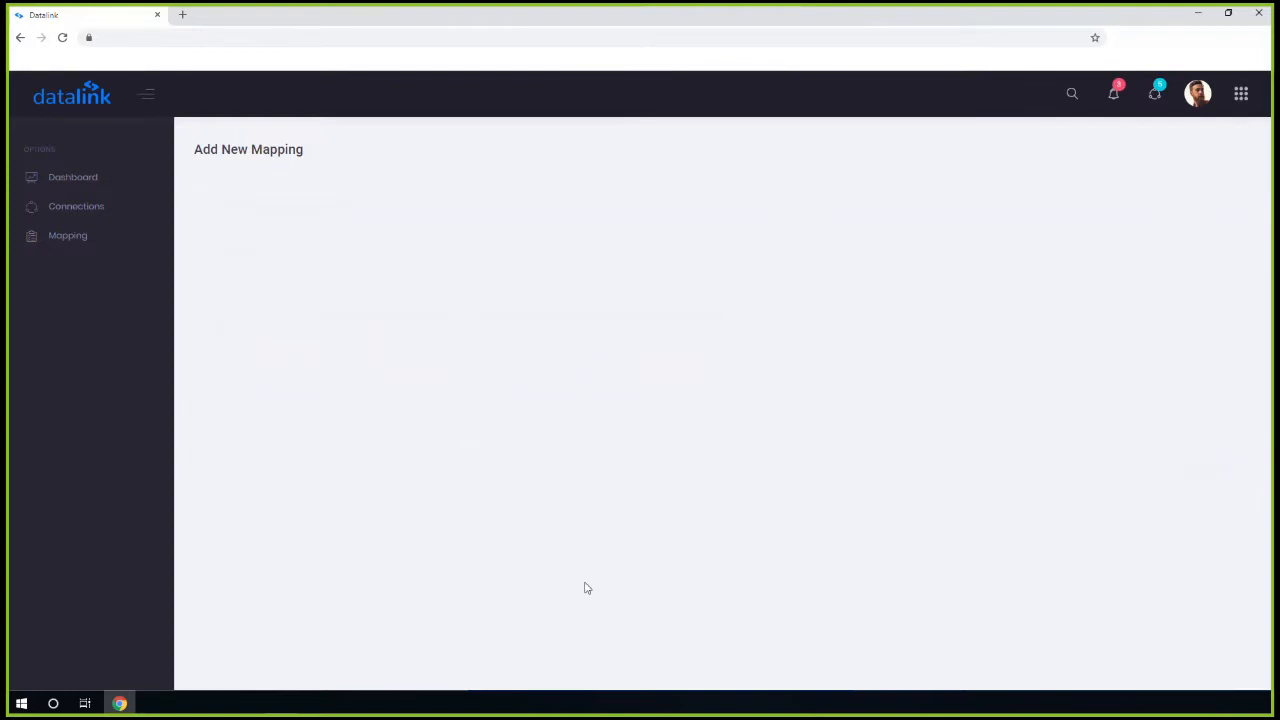
click(334, 284)
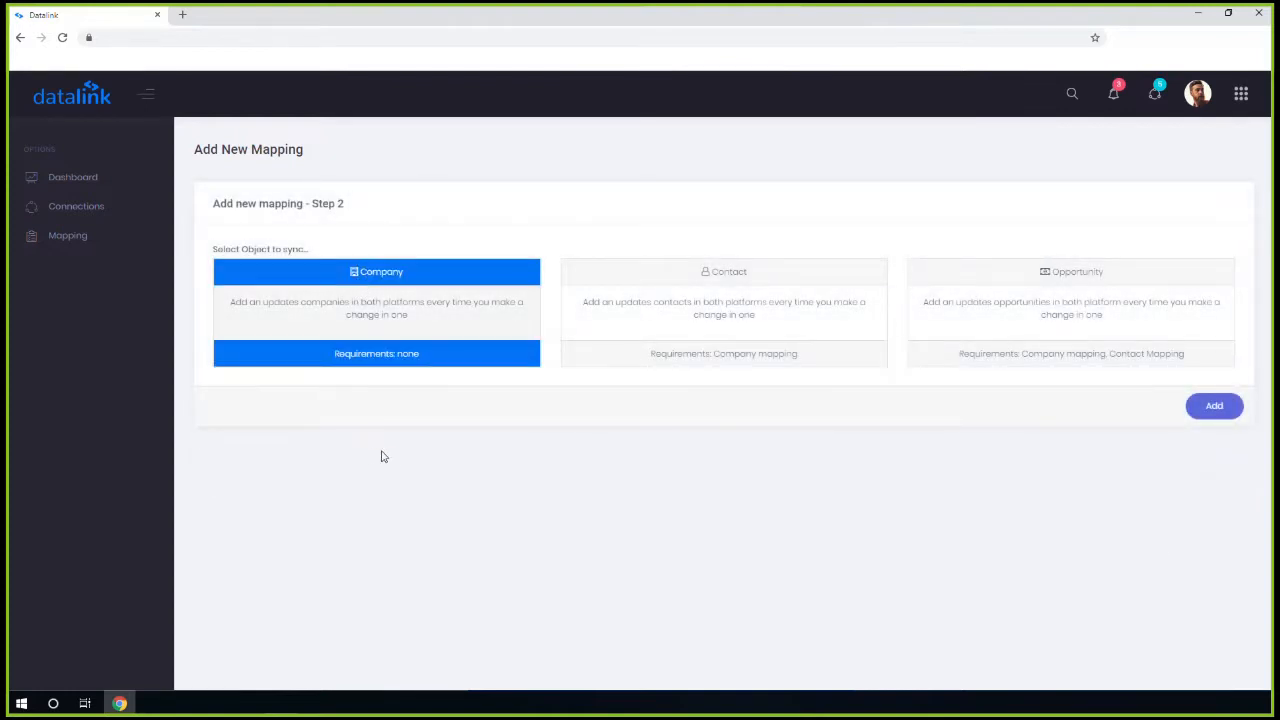
click(1216, 407)
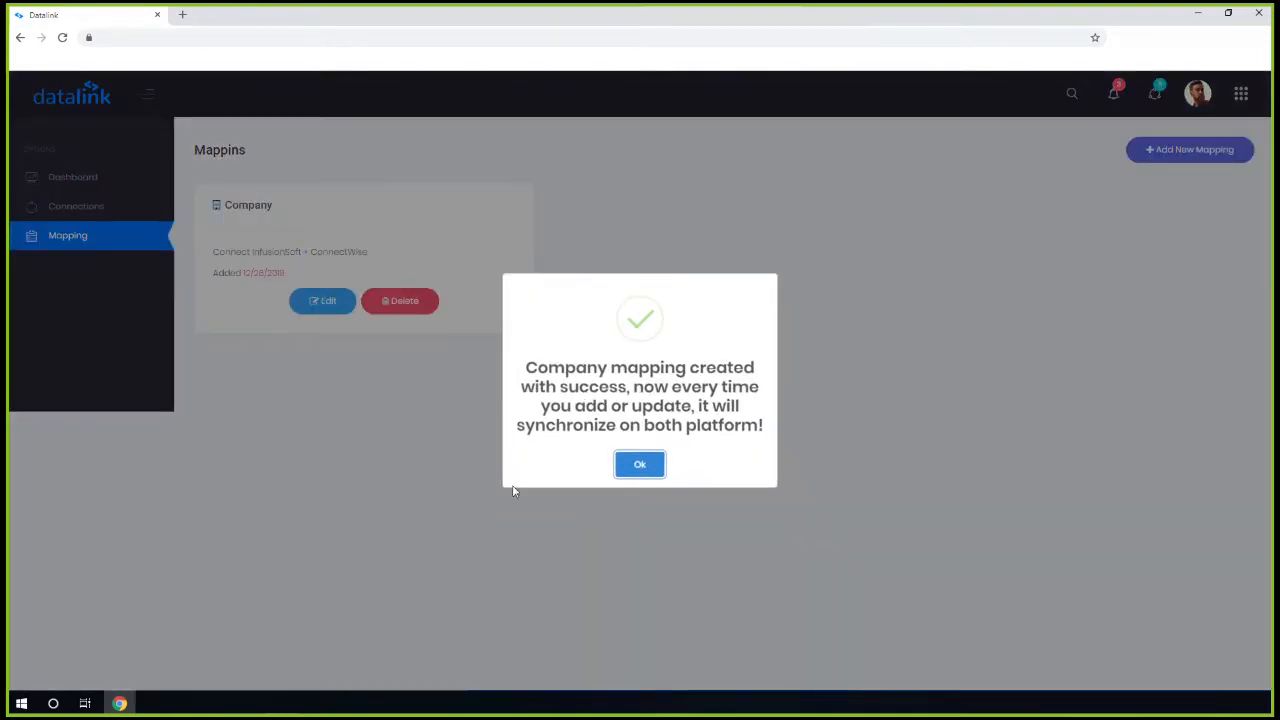
click(630, 465)
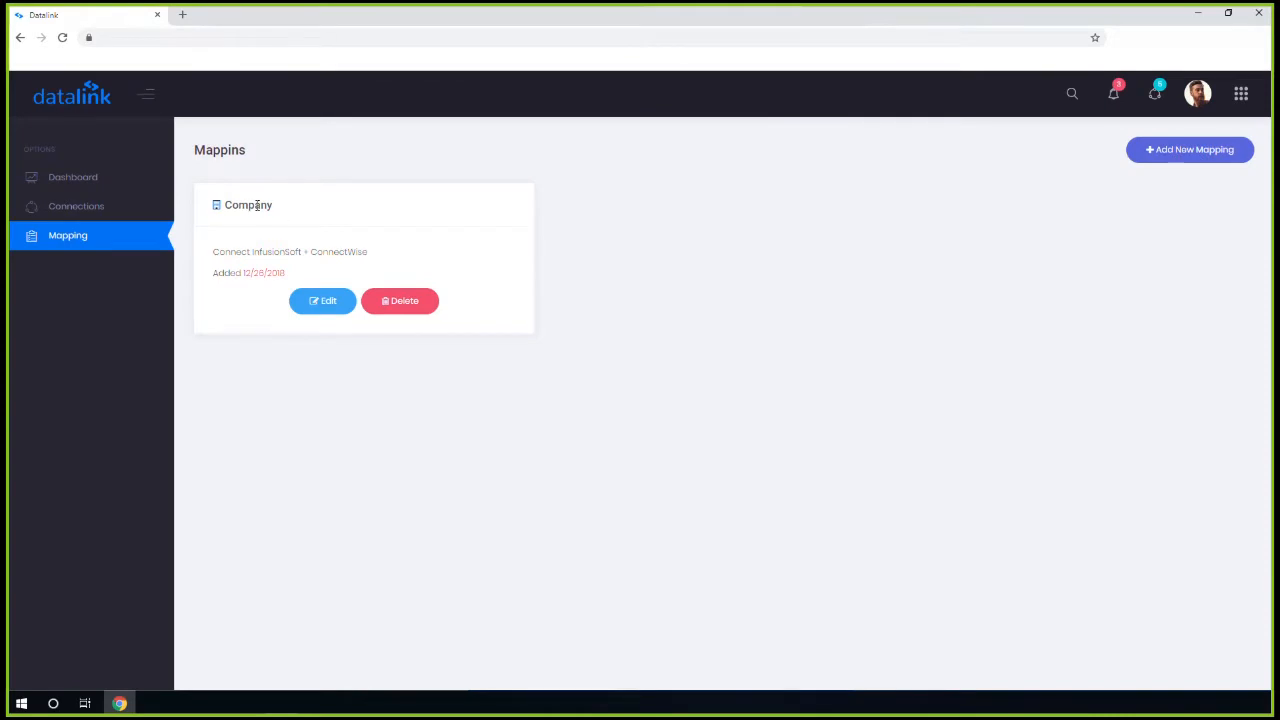
click(1166, 150)
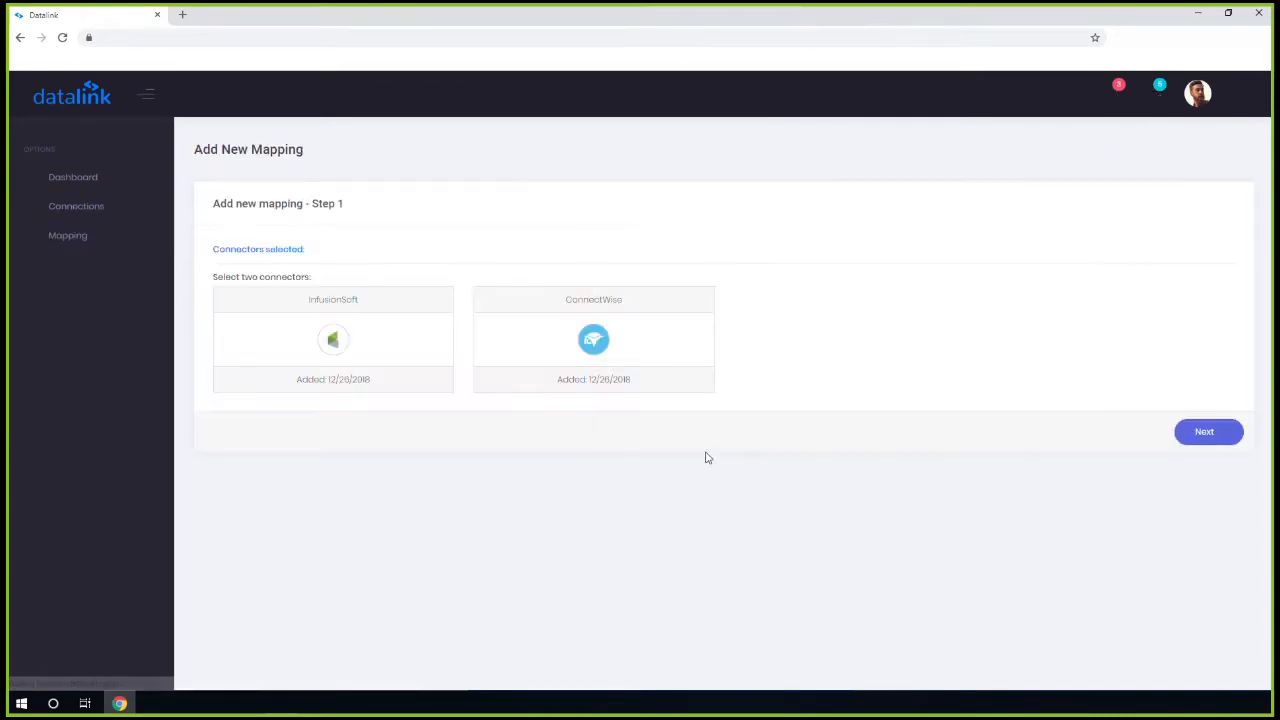
Map InfusionSoft to ConnectWise for Contact sync and confirm the mapping was created
click(332, 340)
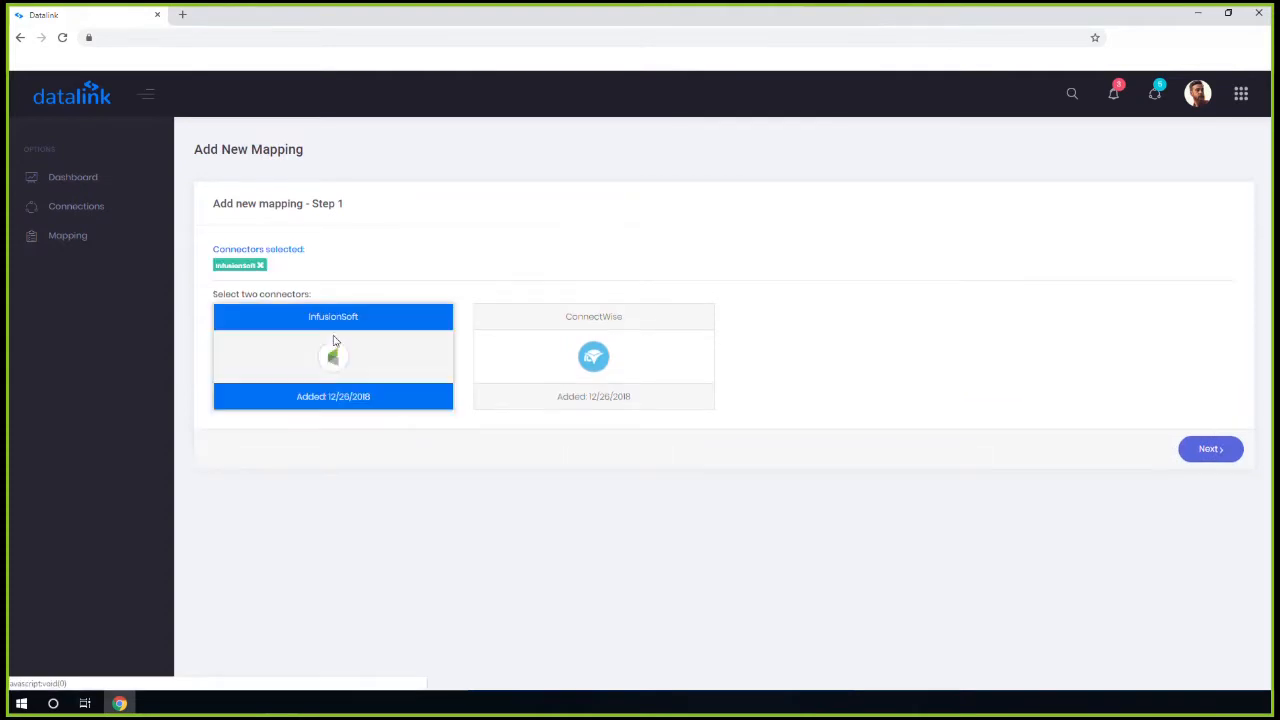
click(512, 402)
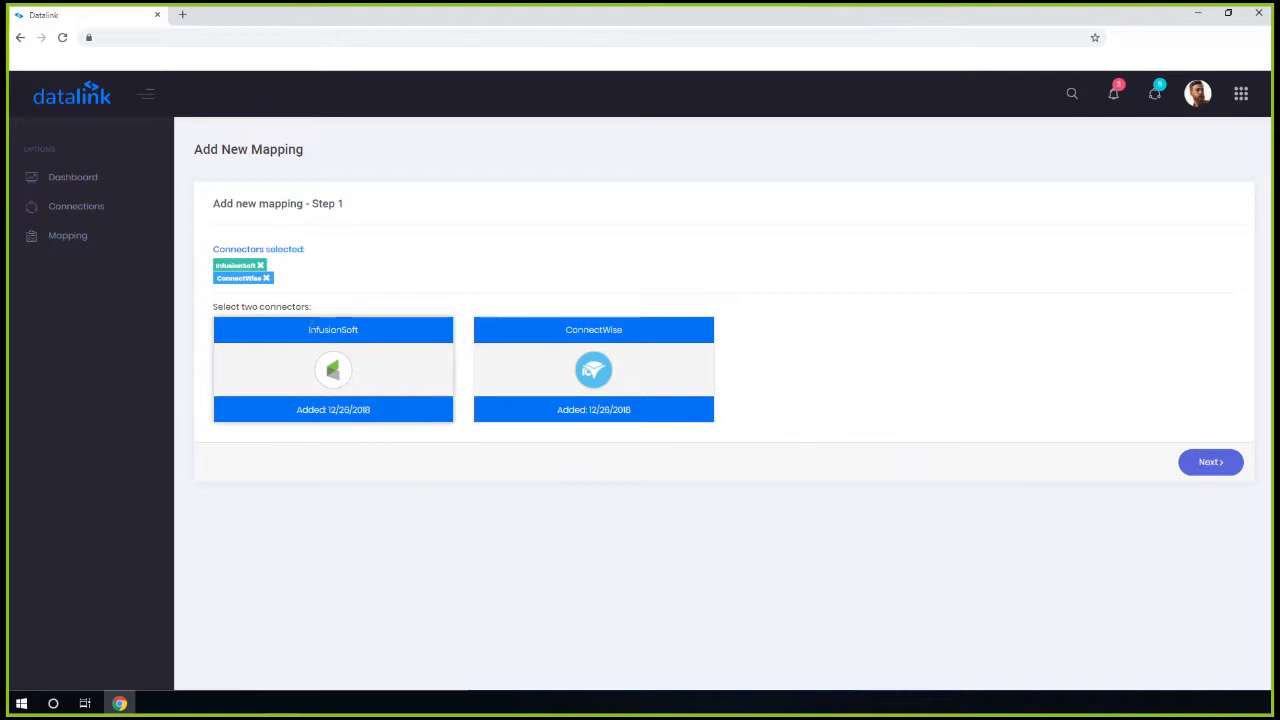
click(1216, 464)
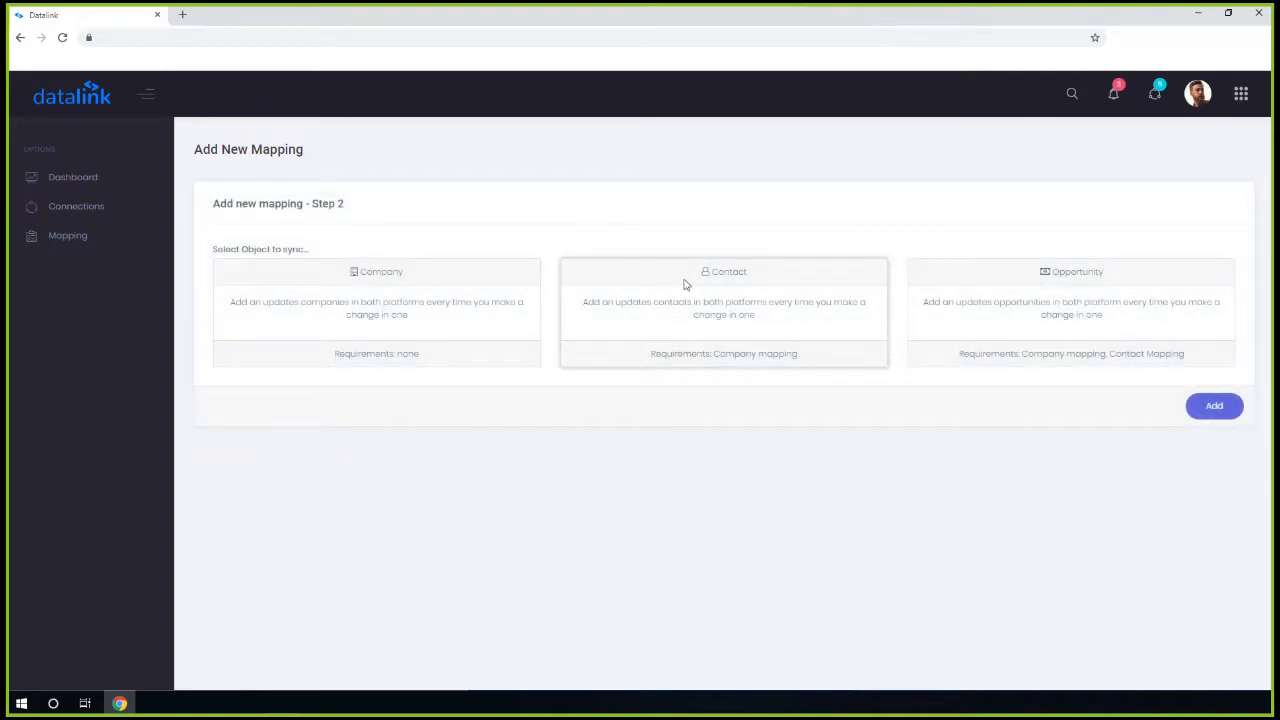
click(684, 287)
click(1216, 407)
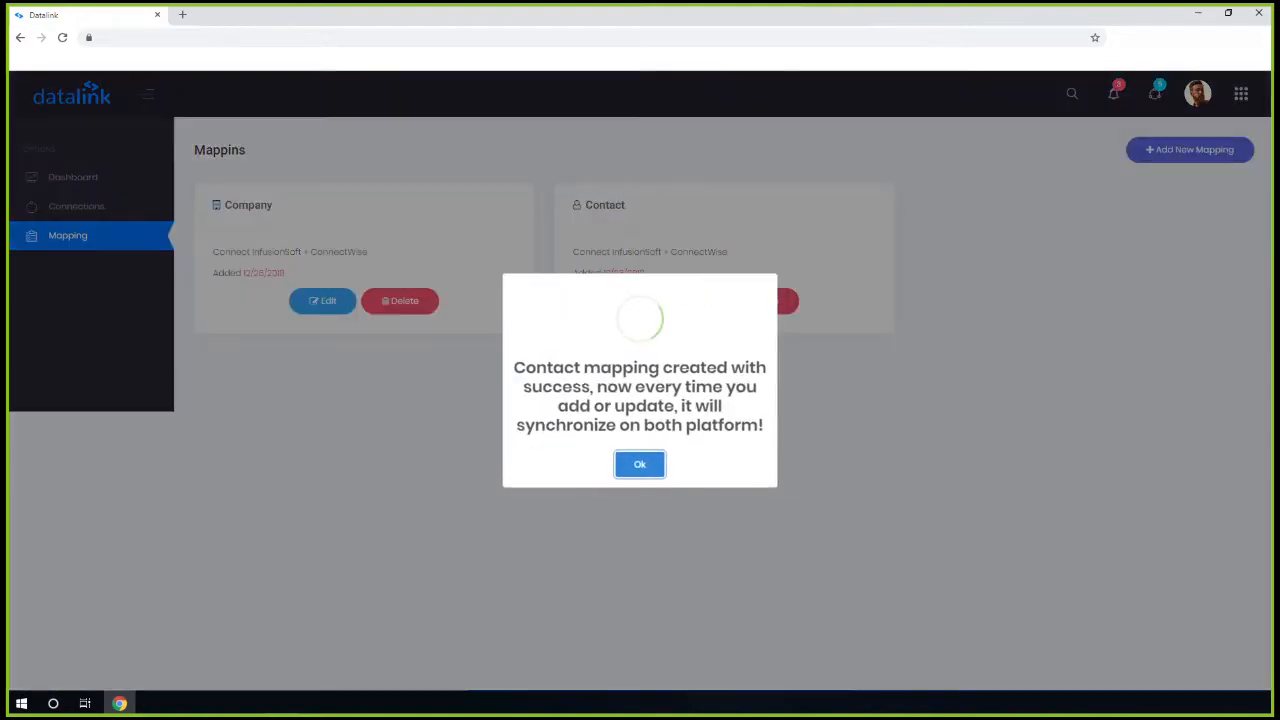
click(652, 466)
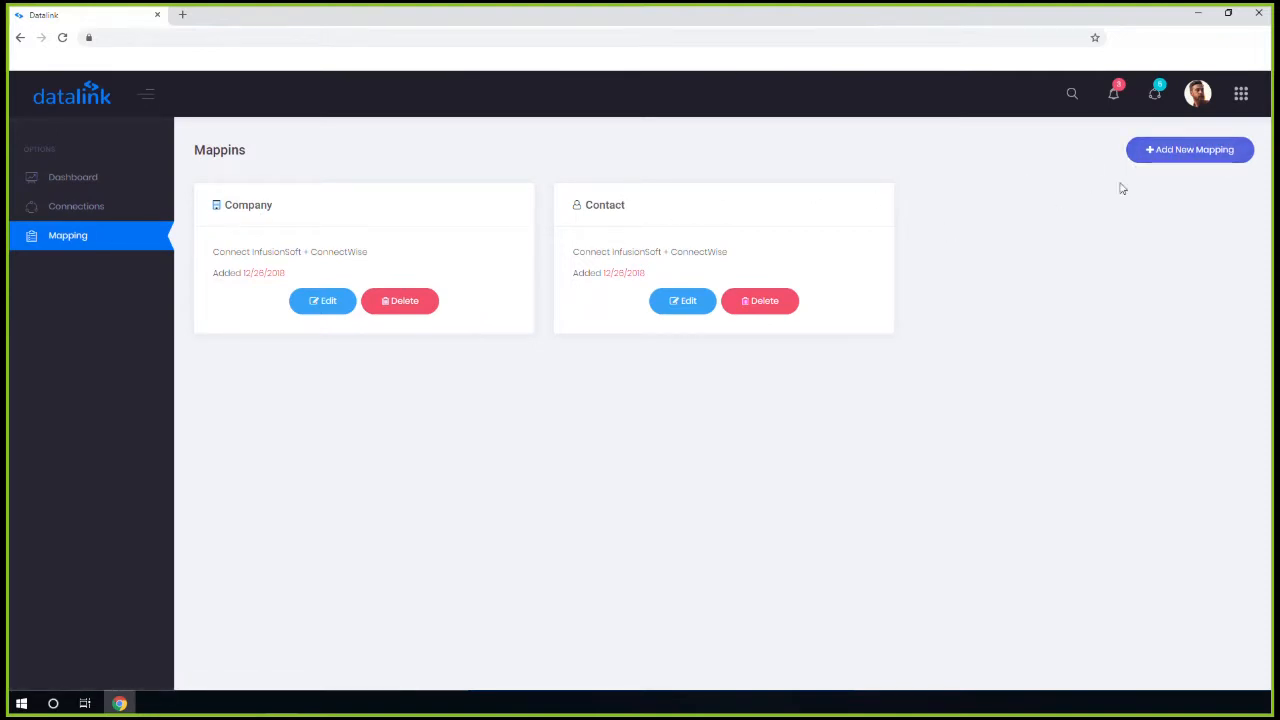
click(1181, 164)
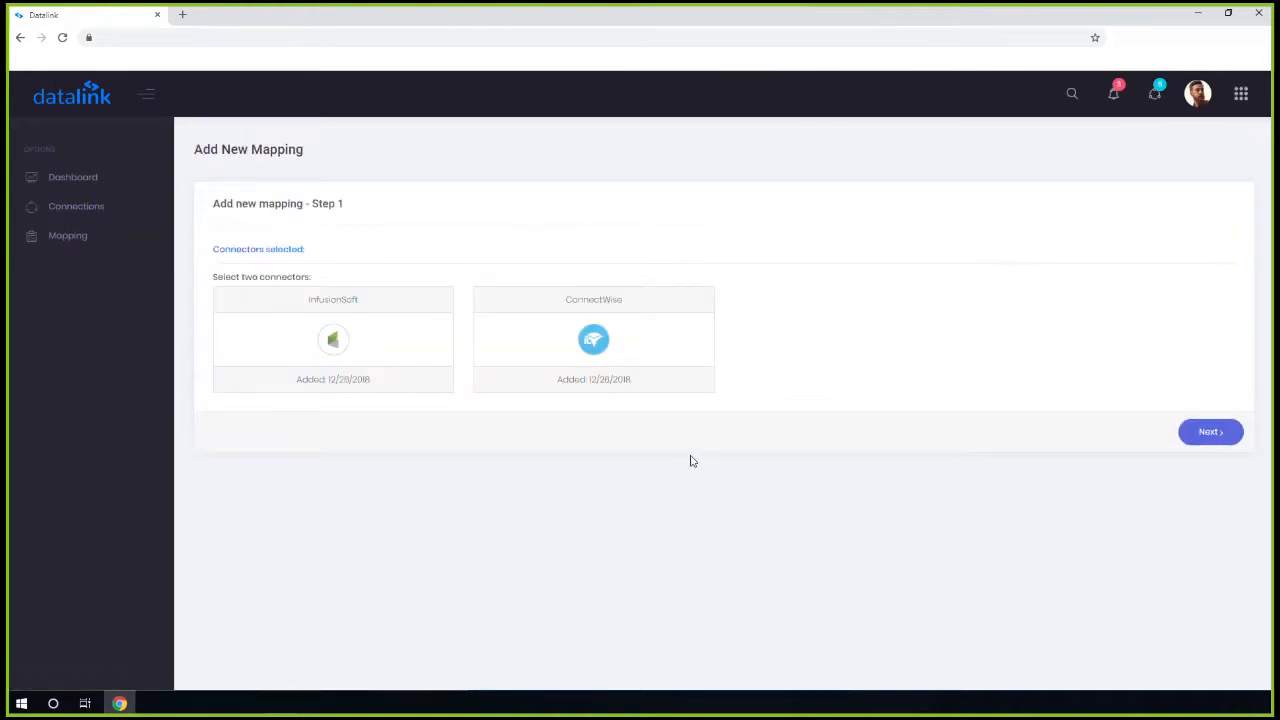
Add an Opportunity mapping between InfusionSoft and ConnectWise, then return to the Dashboard
click(305, 352)
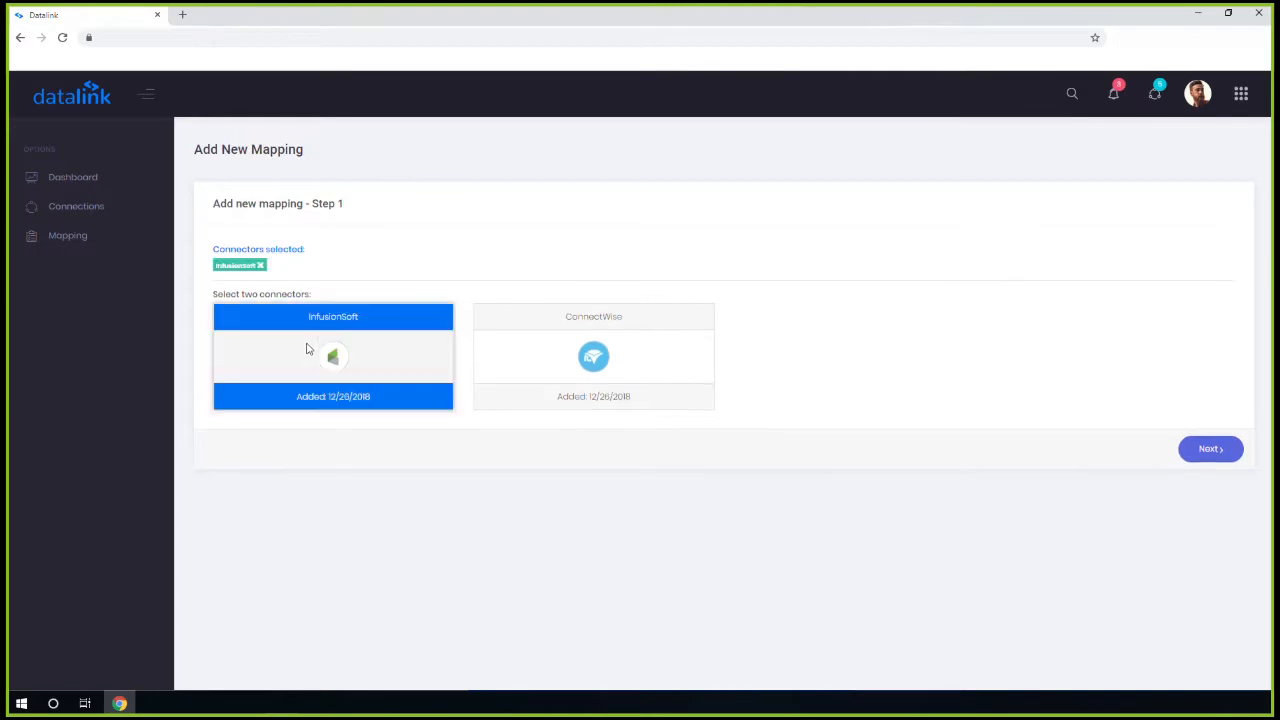
click(566, 357)
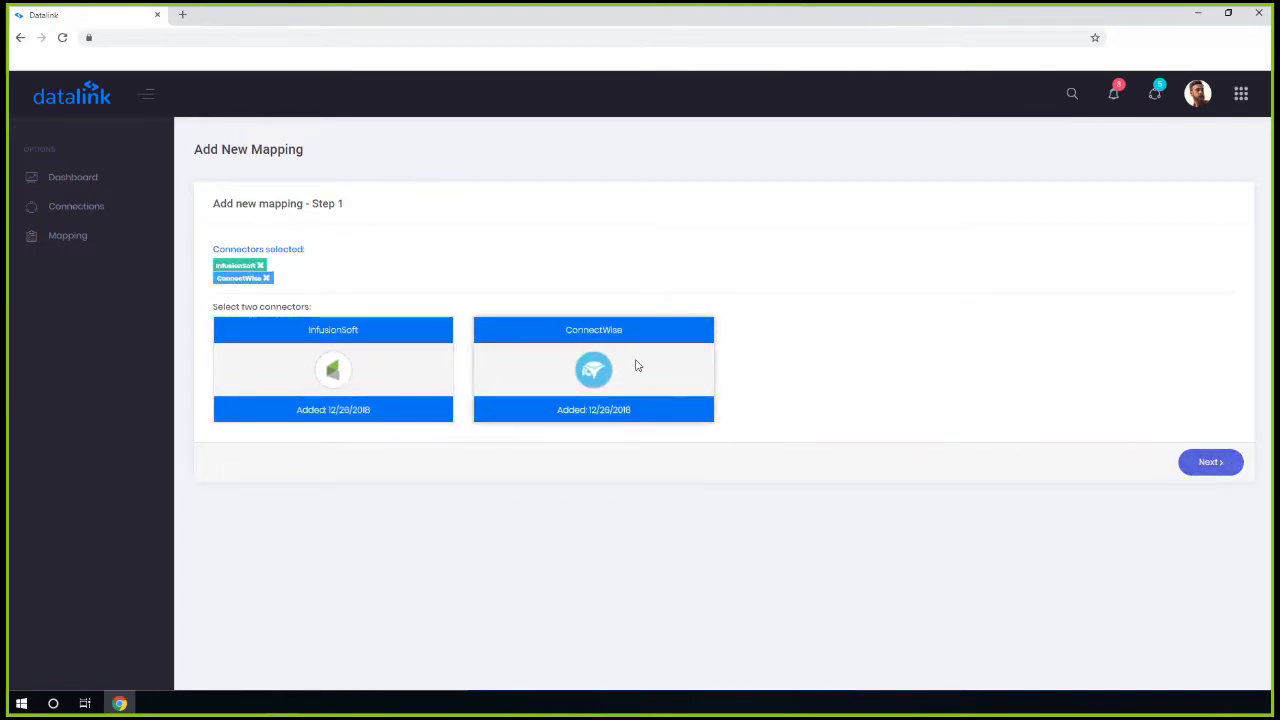
click(1194, 463)
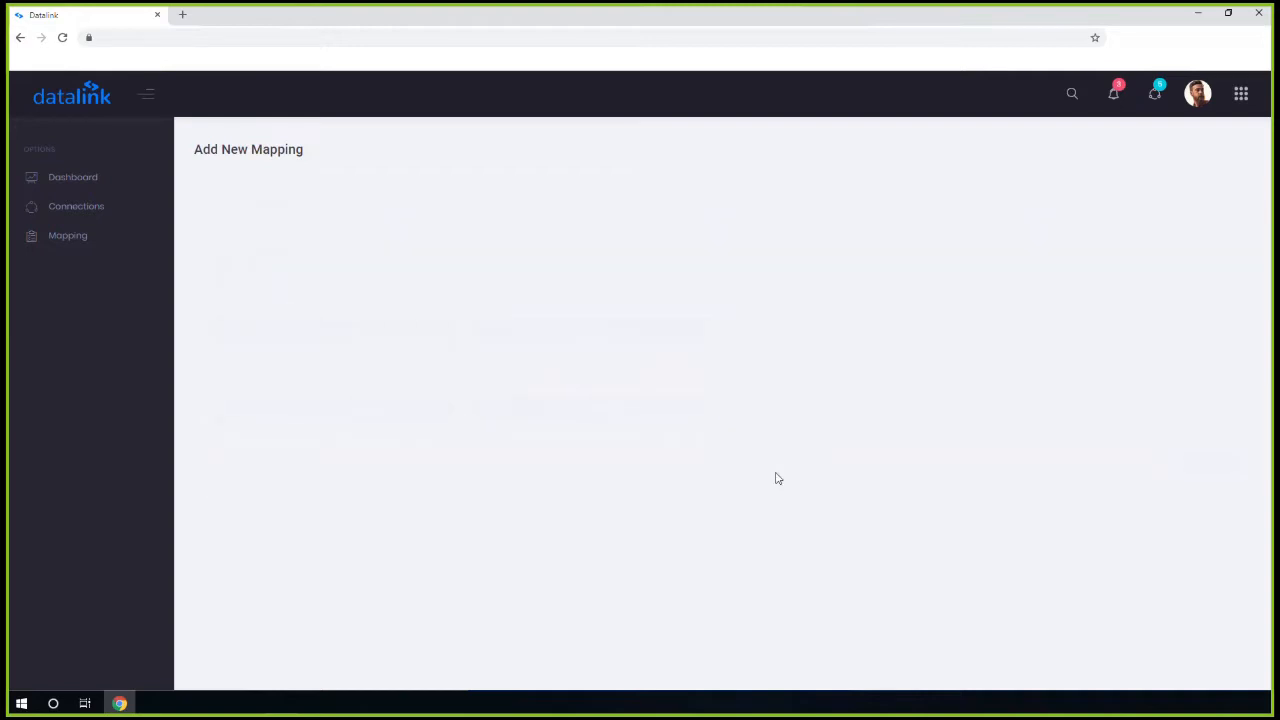
click(982, 314)
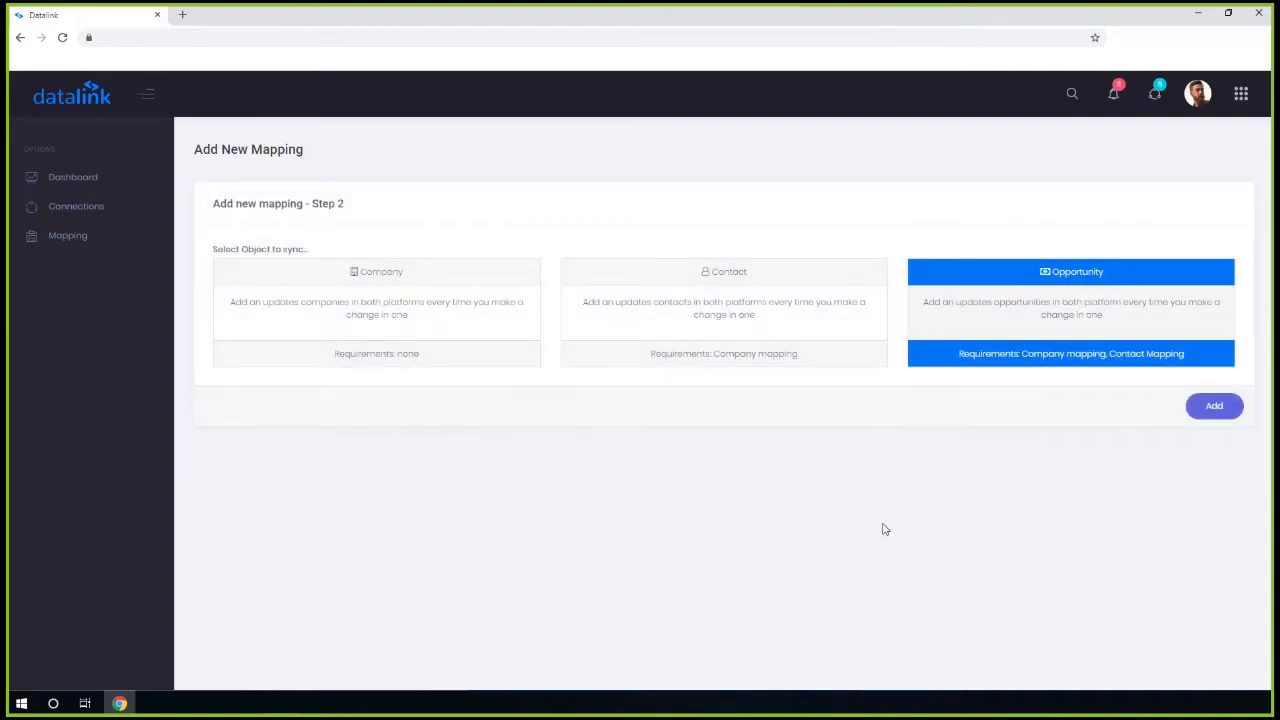
click(1197, 410)
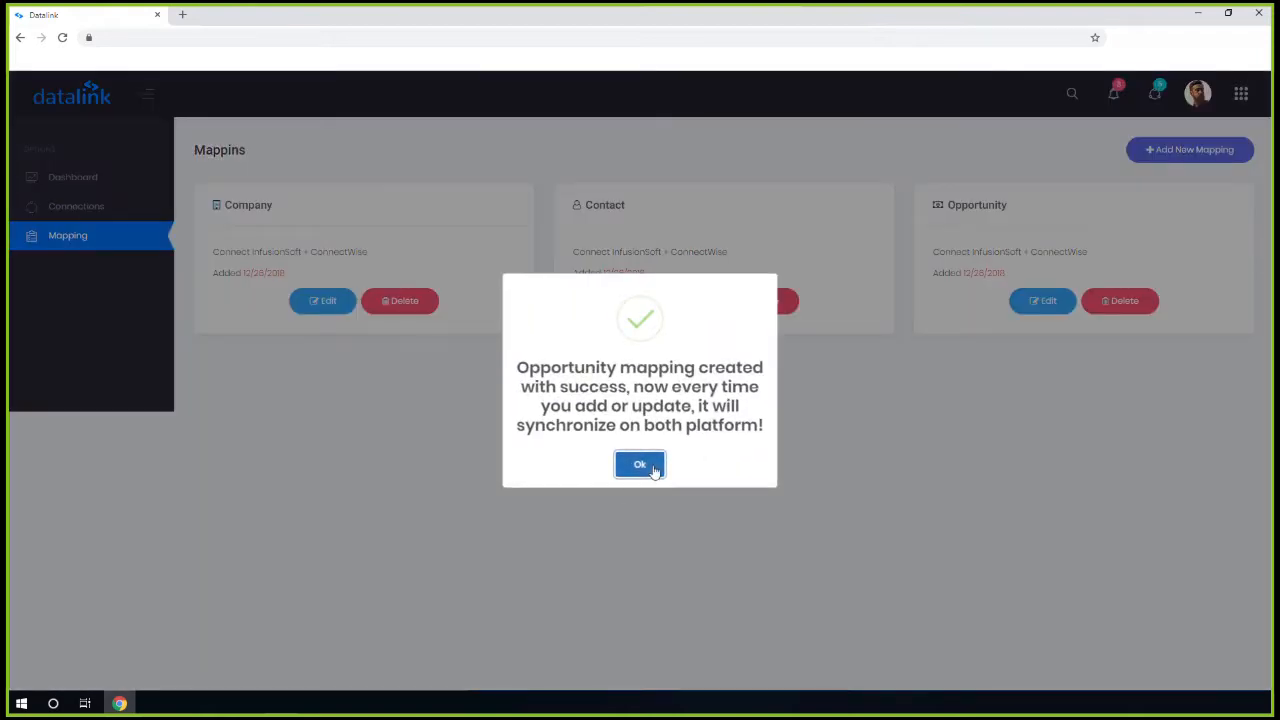
click(640, 465)
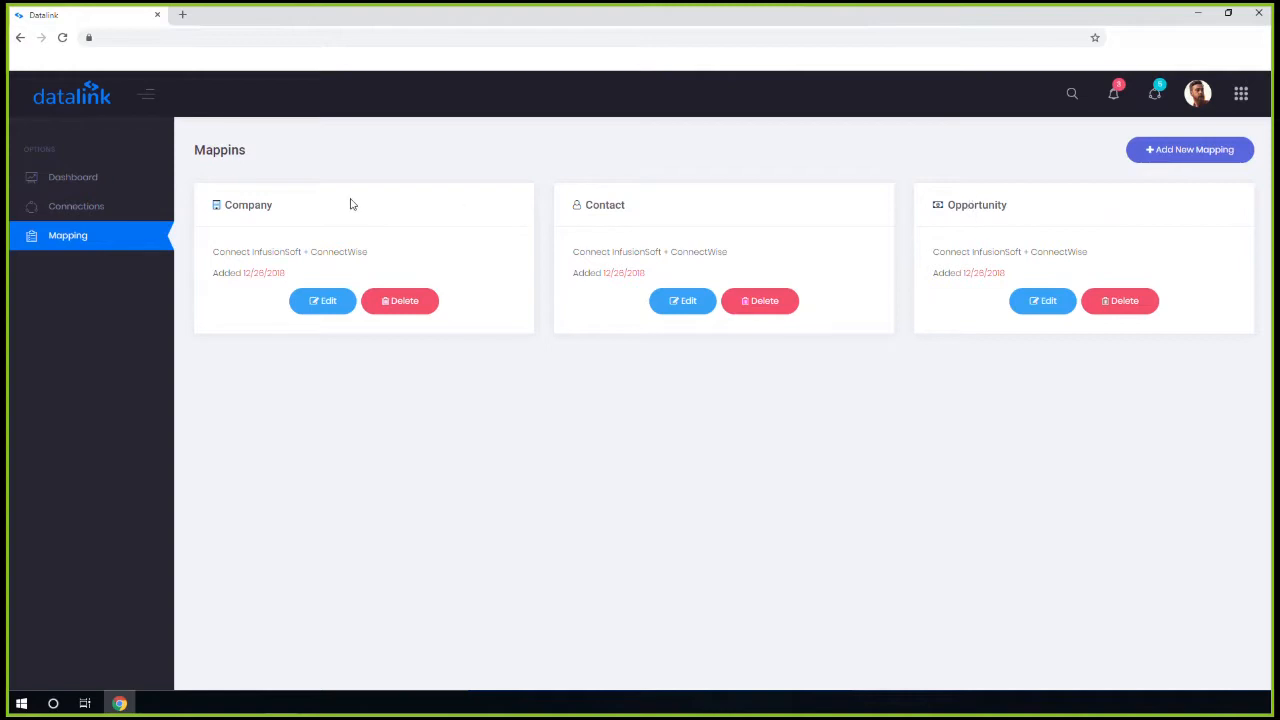
drag(224, 205, 988, 205)
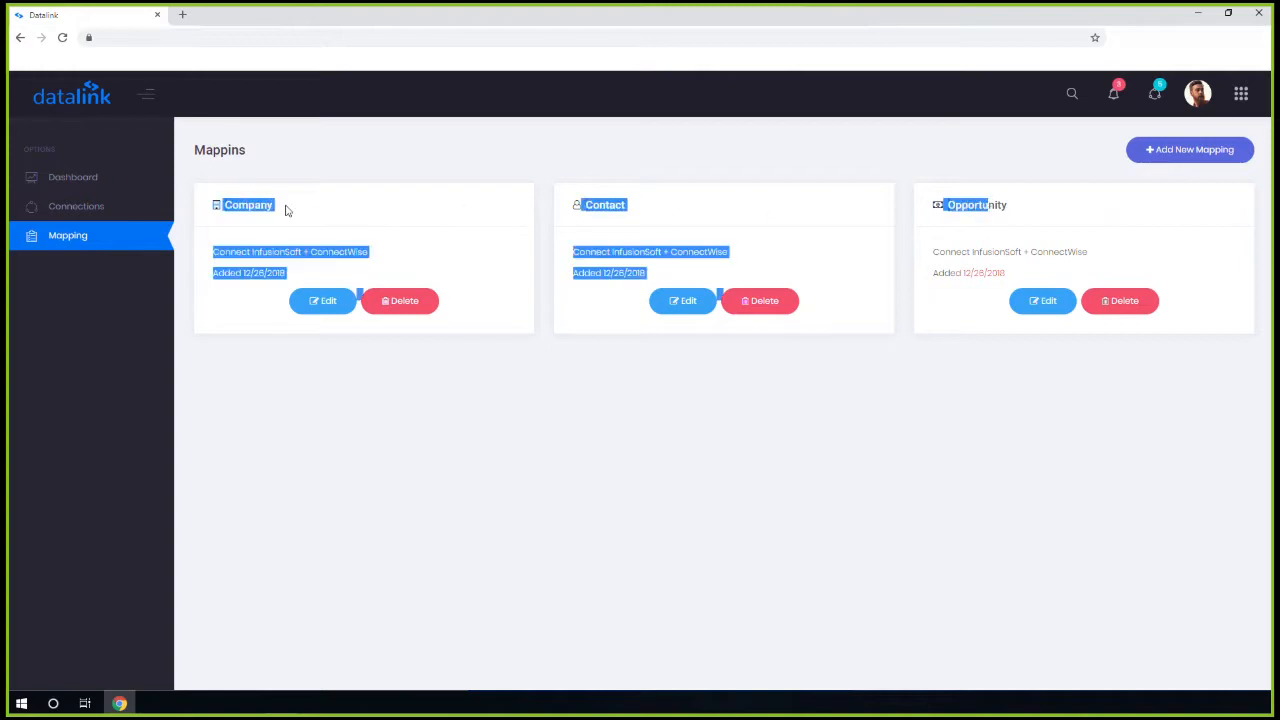
click(75, 186)
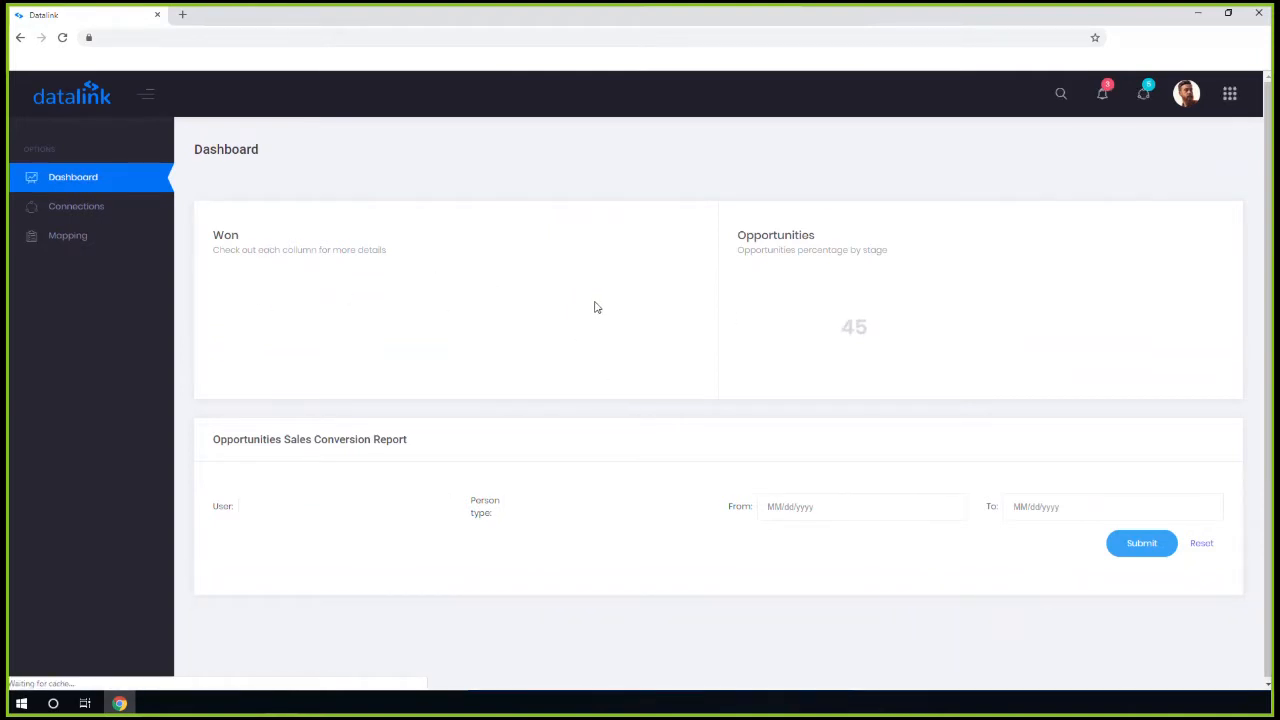
scroll(598, 307, down, 2)
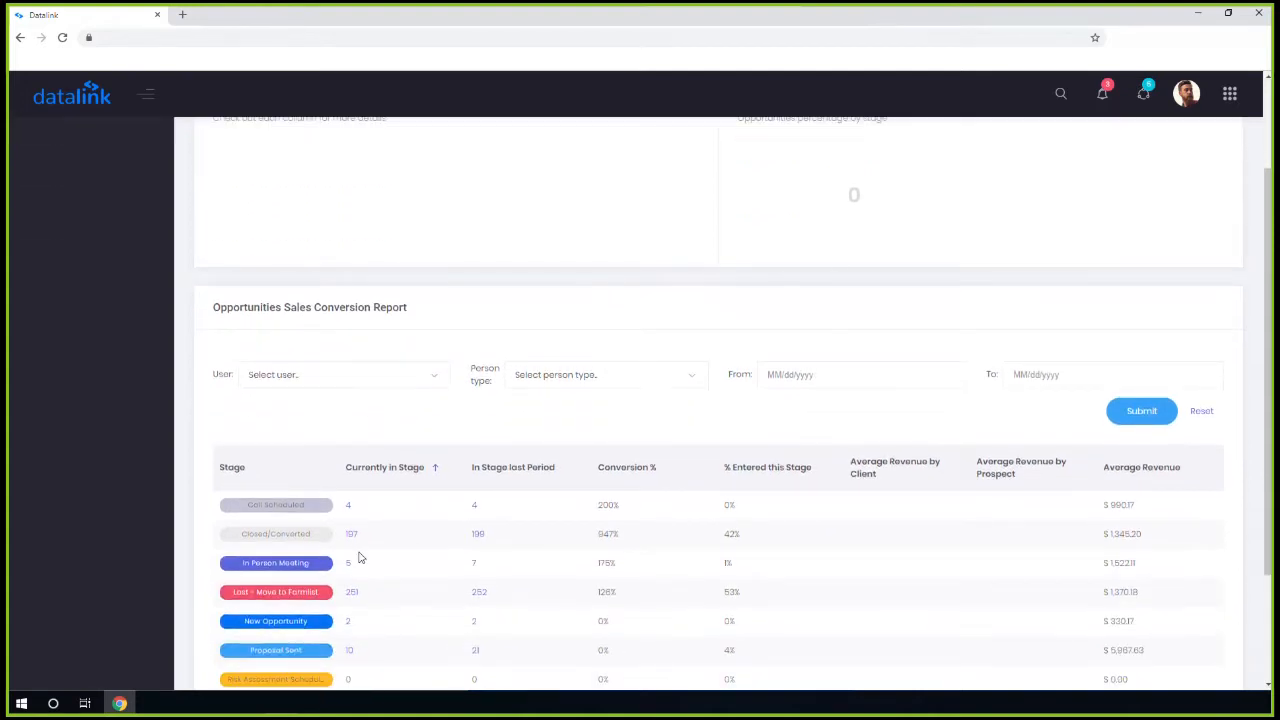
scroll(494, 508, down, 1)
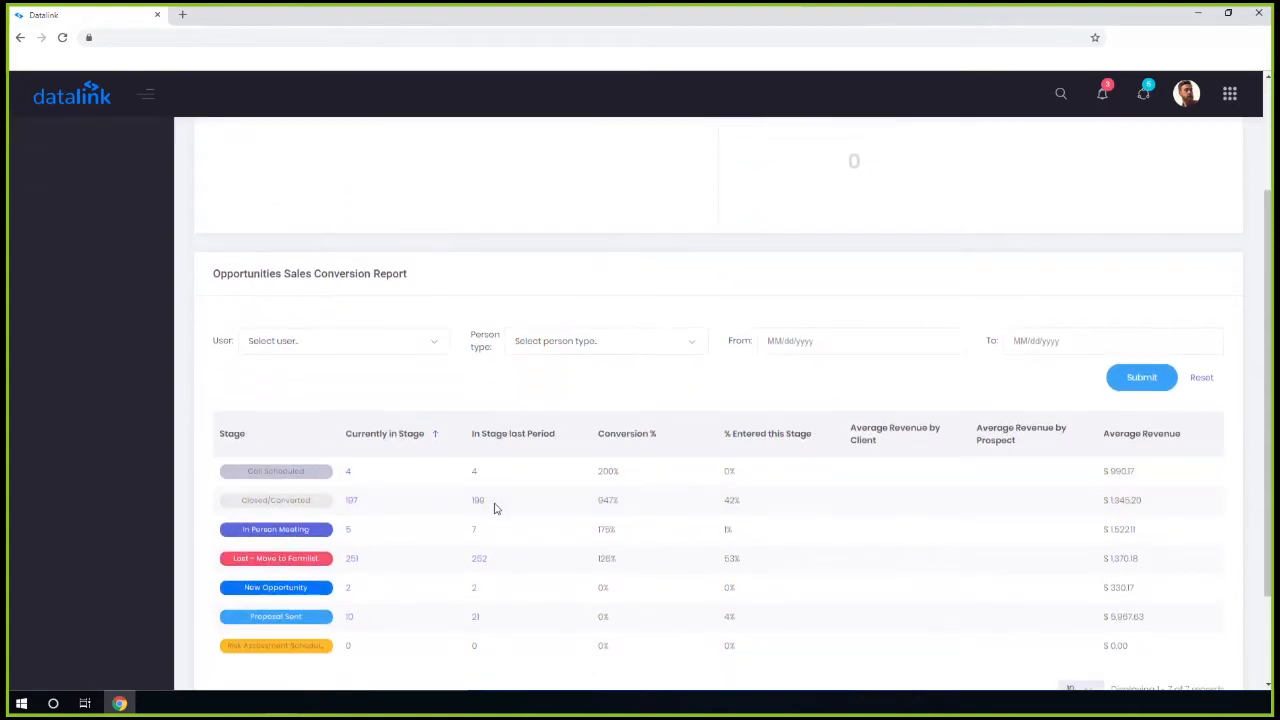
scroll(494, 508, down, 1)
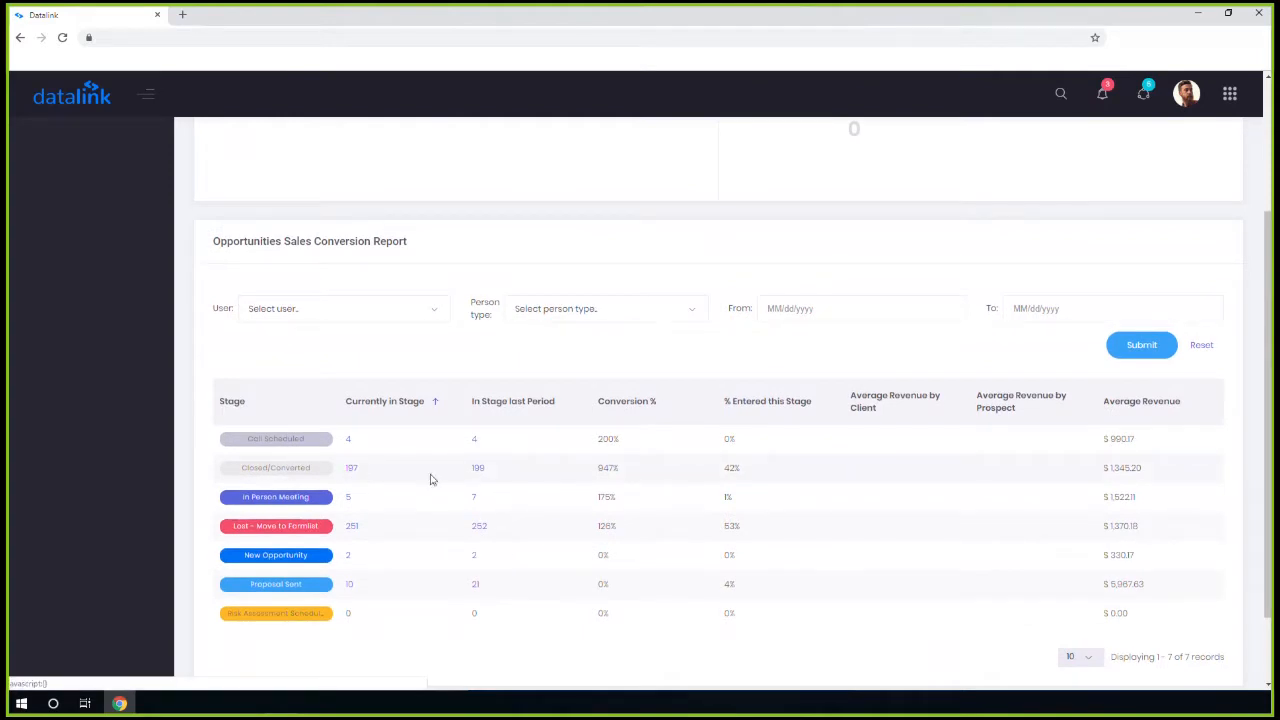
scroll(430, 479, down, 1)
scroll(466, 449, up, 2)
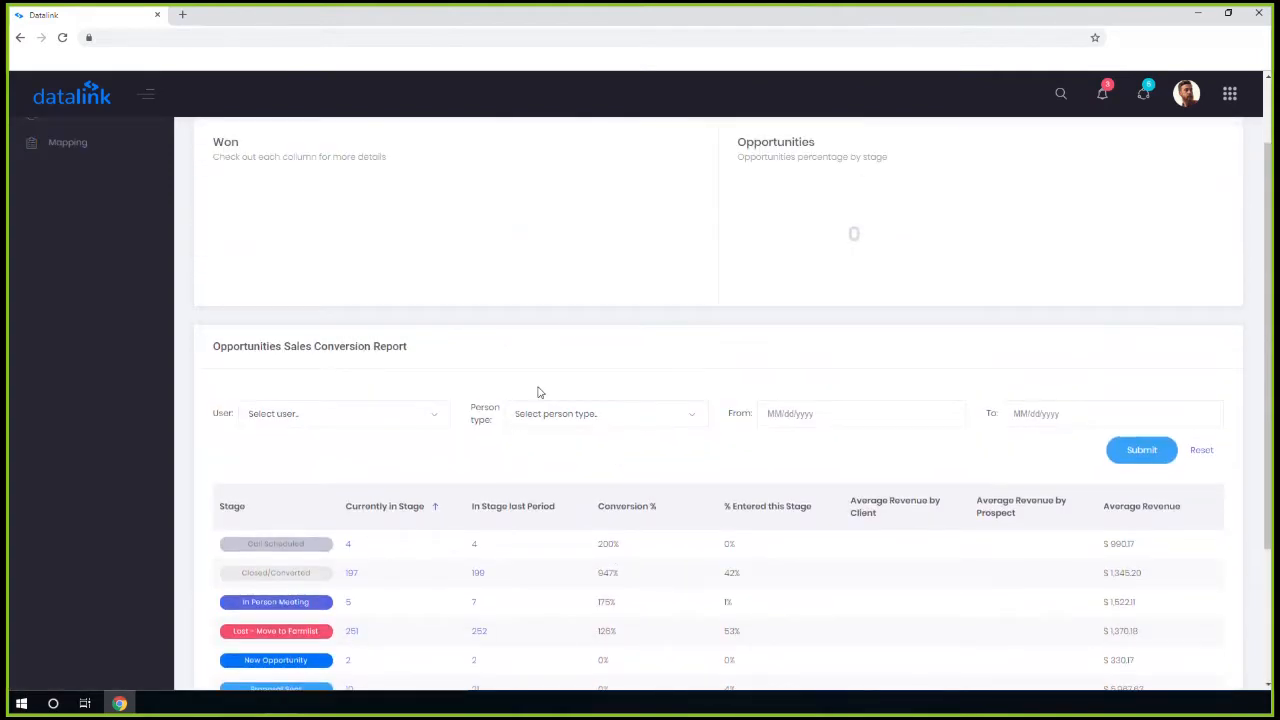
scroll(538, 392, up, 1)
click(68, 237)
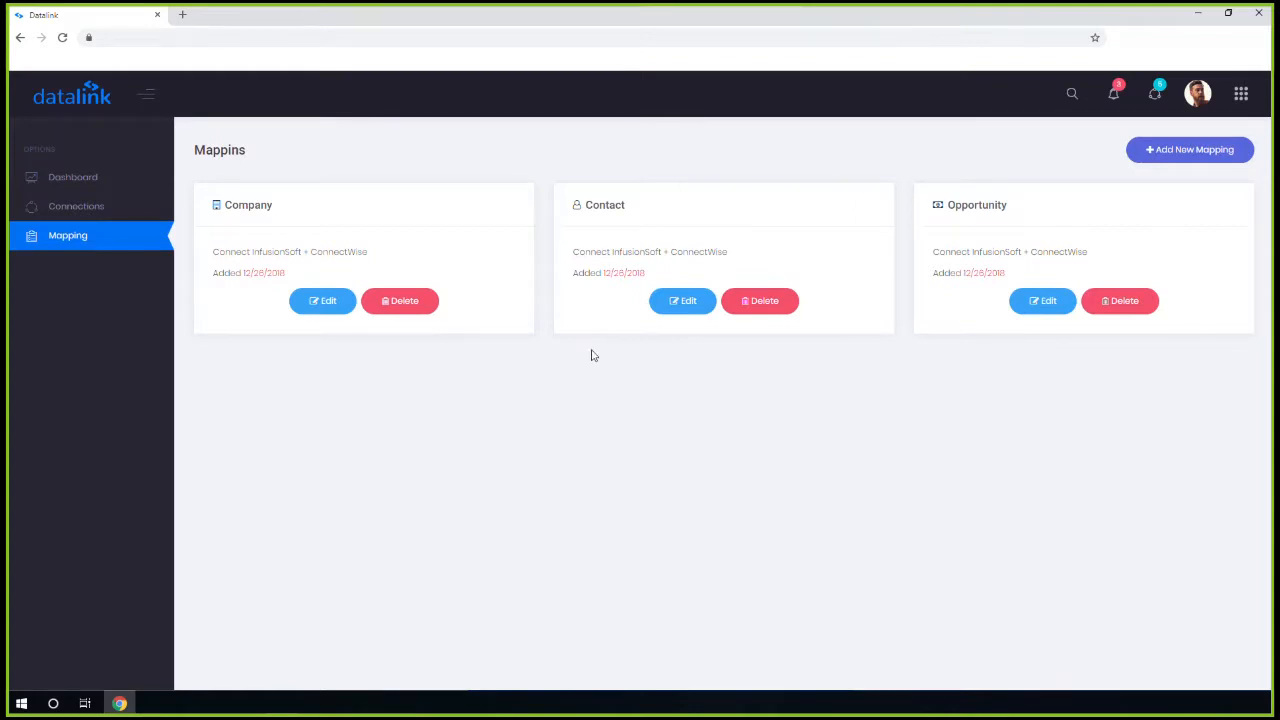
Review both pages of the Contact mapping's fields, then bring up its Sync Options
click(683, 305)
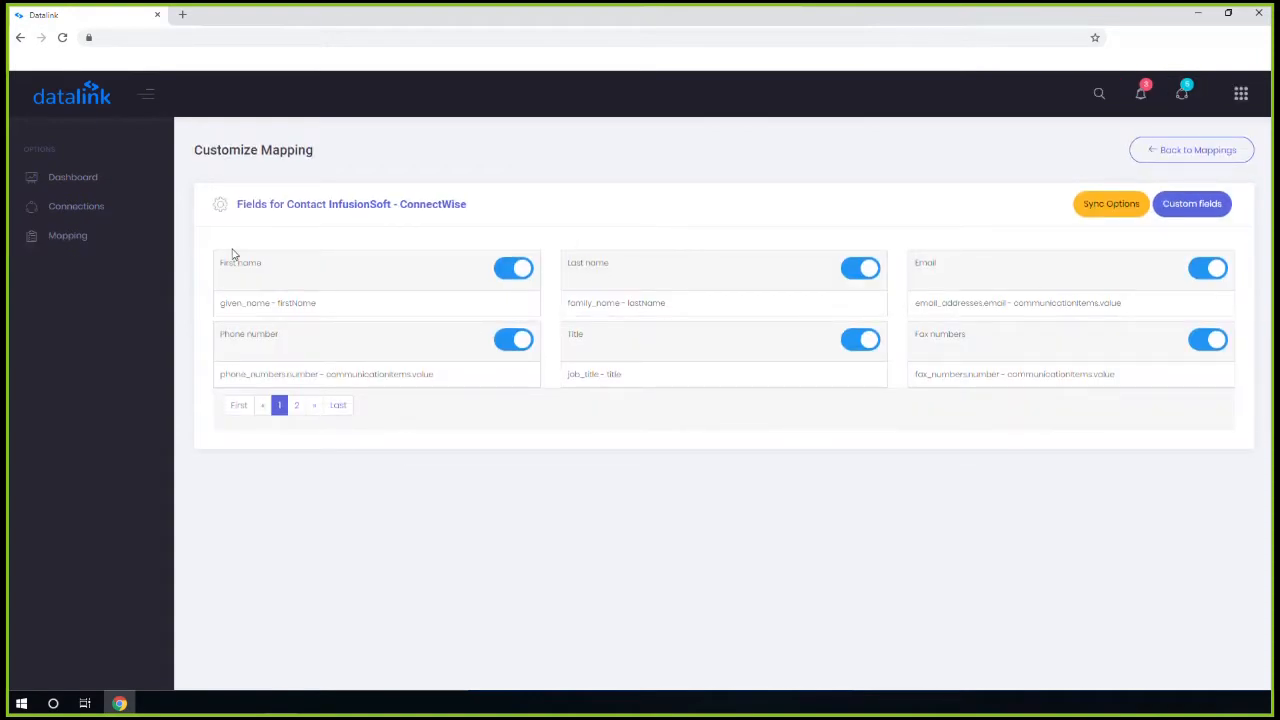
drag(222, 262, 258, 262)
click(296, 337)
click(296, 406)
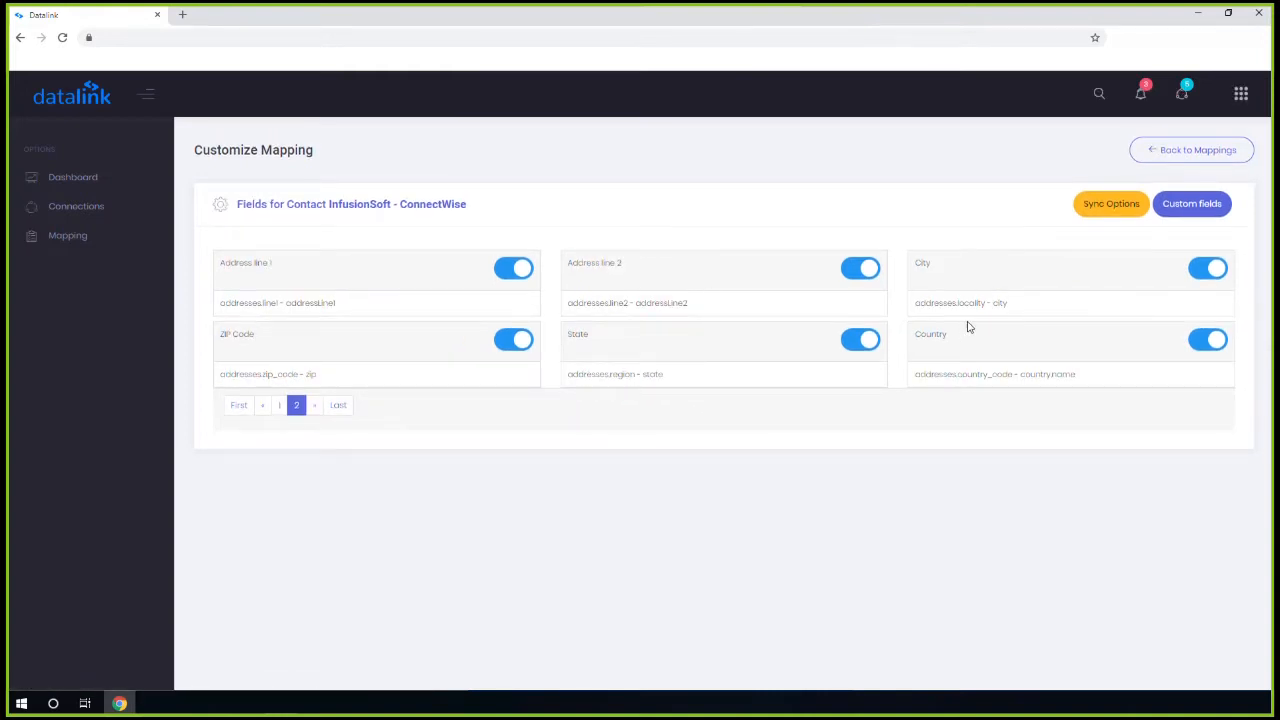
click(1108, 210)
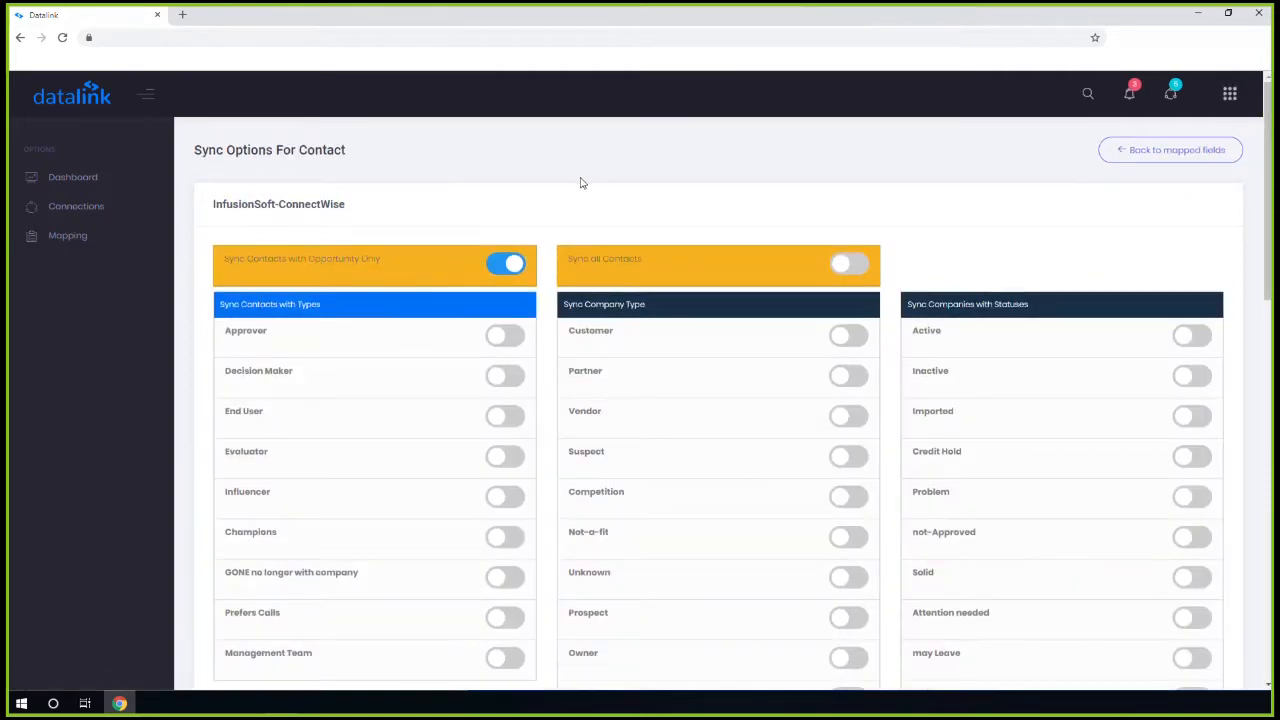
Scroll through the contact sync filter toggles down to the Market list and back up
scroll(690, 220, down, 1)
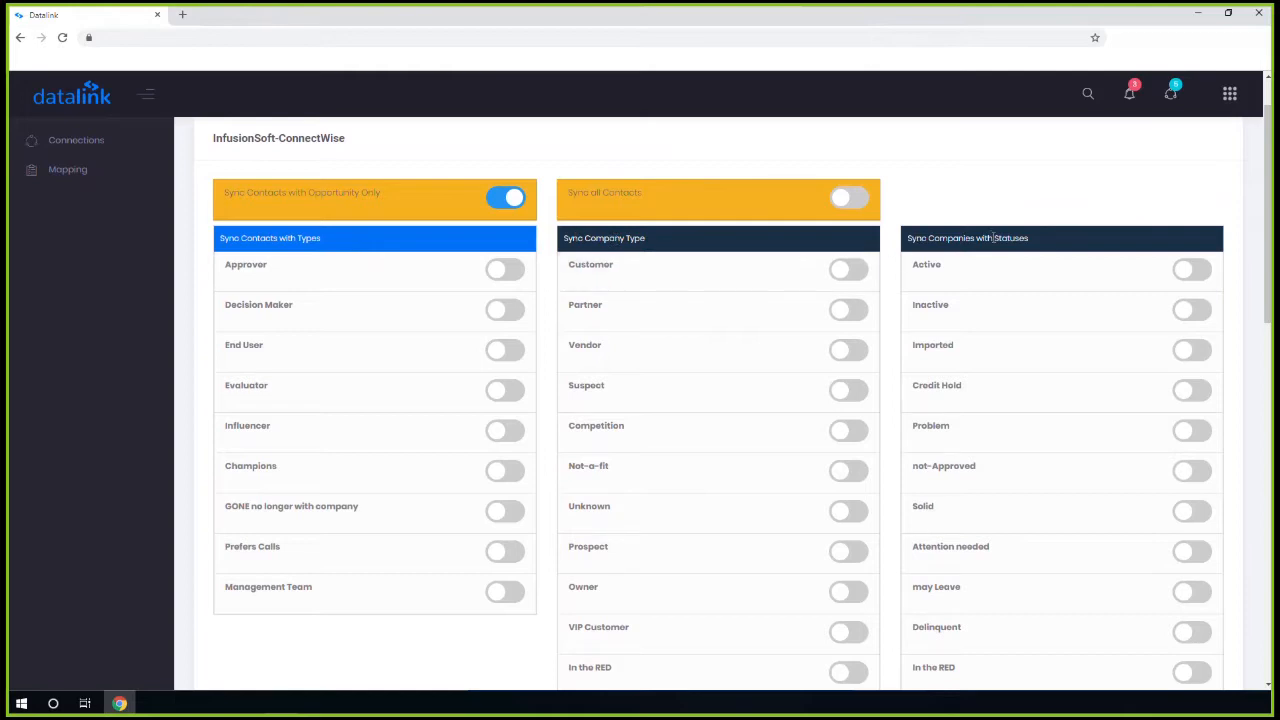
scroll(1060, 460, down, 5)
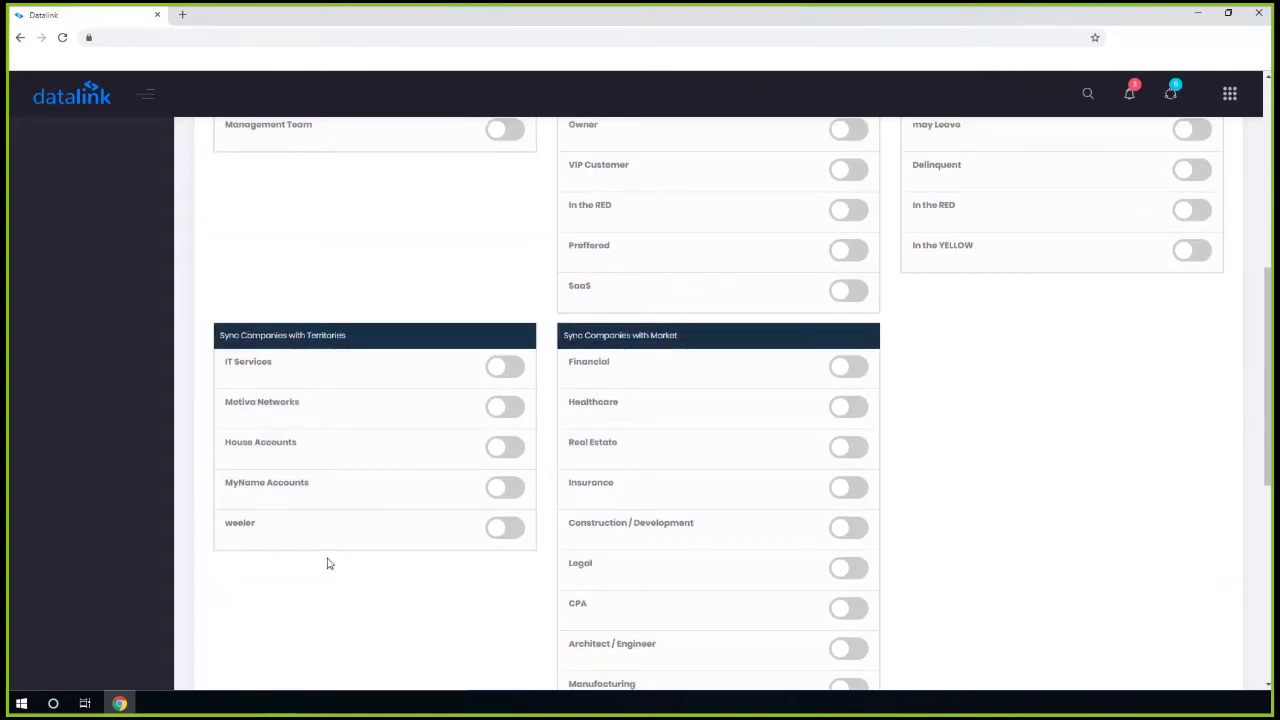
scroll(611, 399, down, 1)
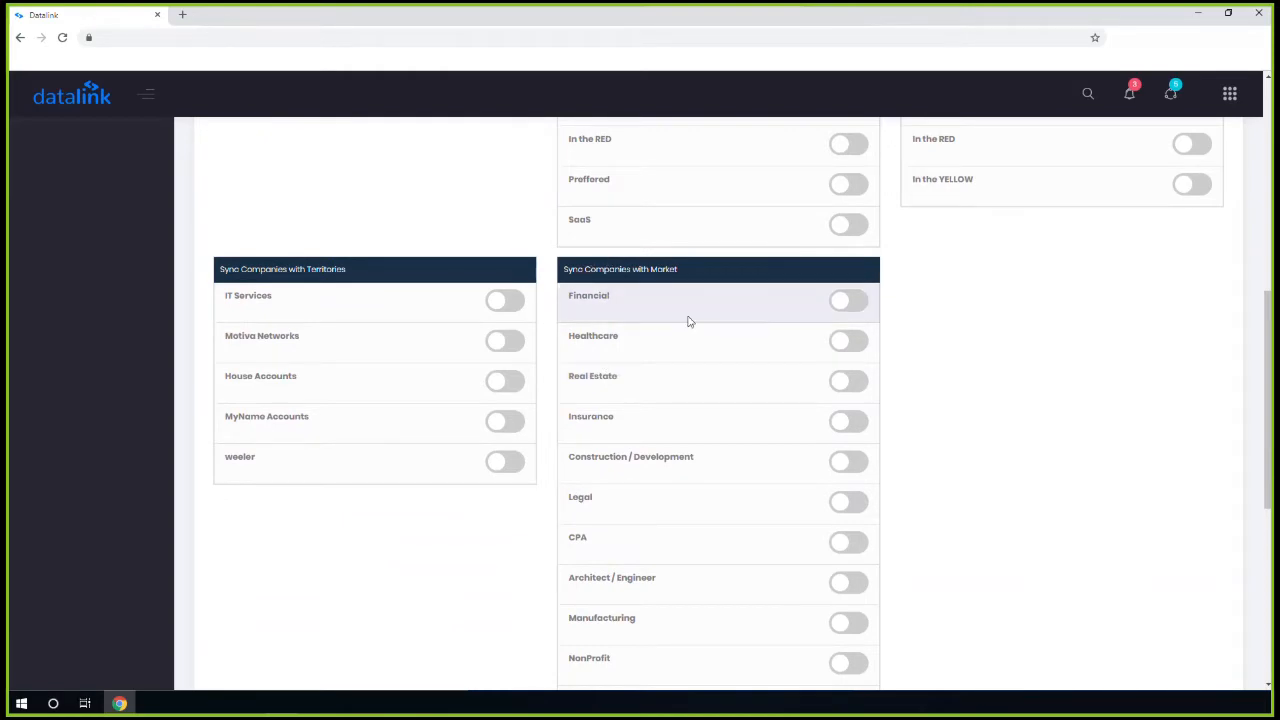
scroll(716, 576, down, 2)
scroll(716, 573, down, 3)
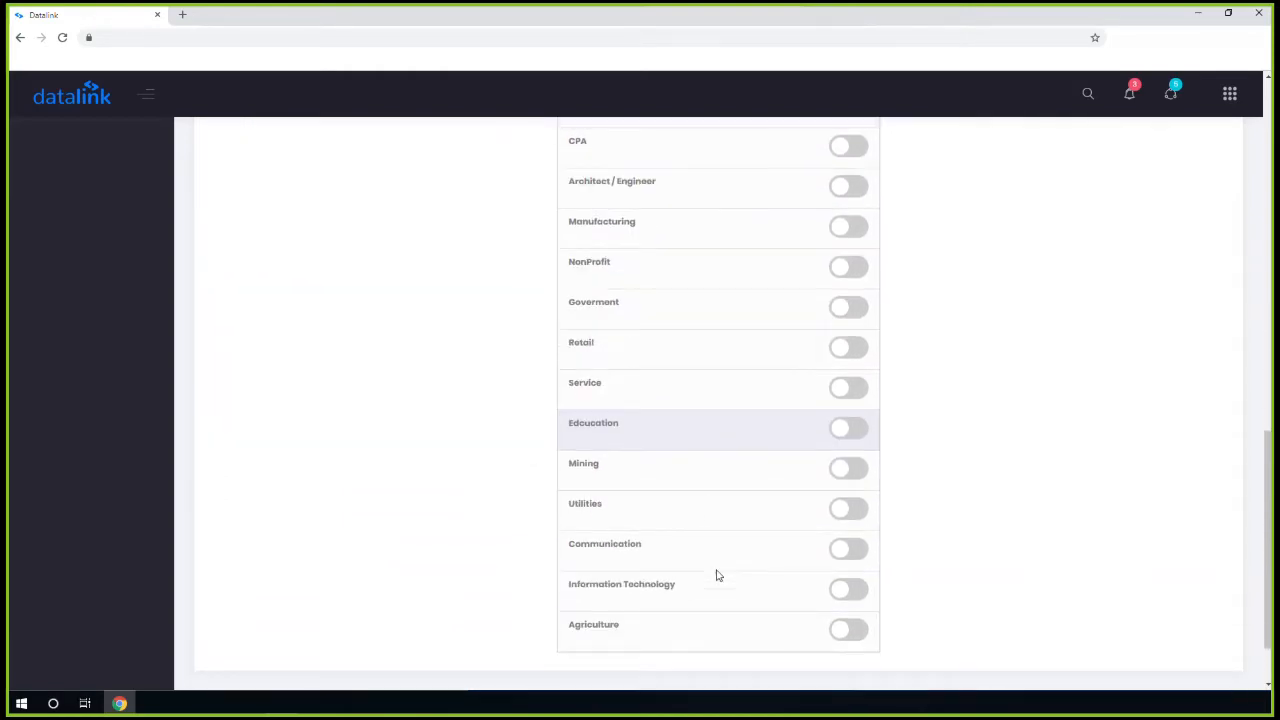
scroll(565, 626, up, 10)
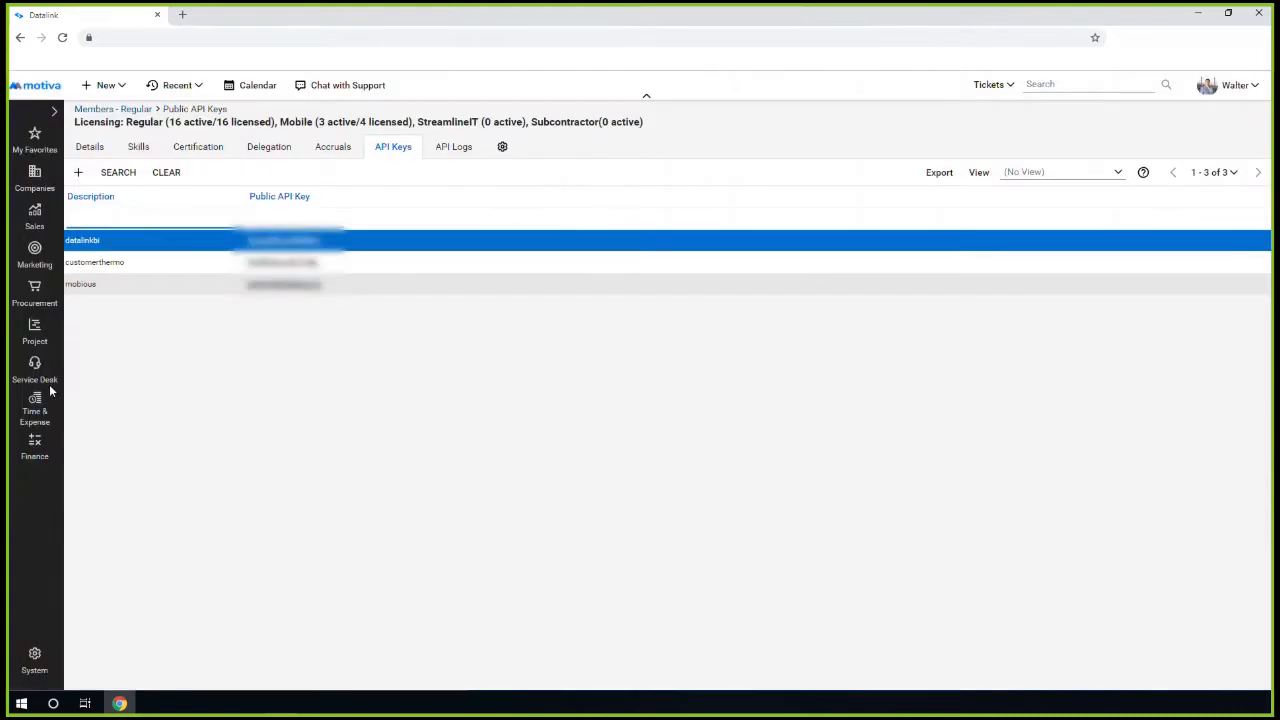
Open My List from the Sales section of ConnectWise Manage
click(34, 213)
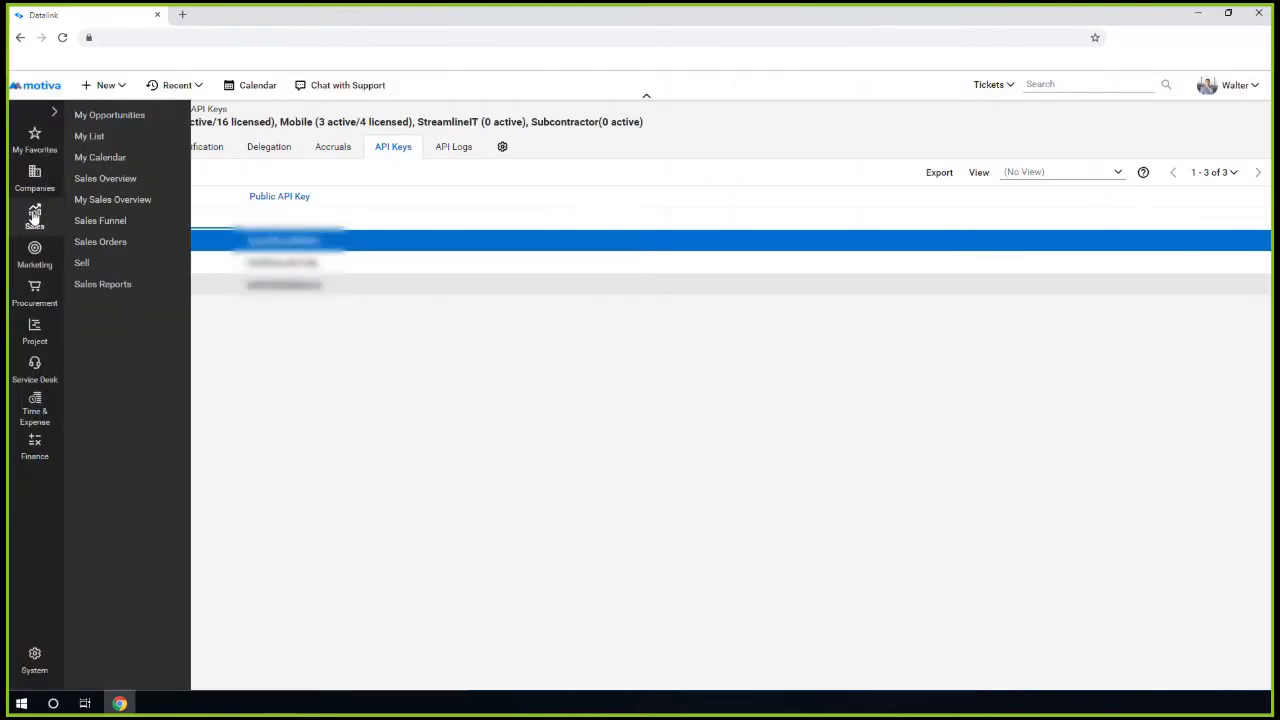
click(94, 131)
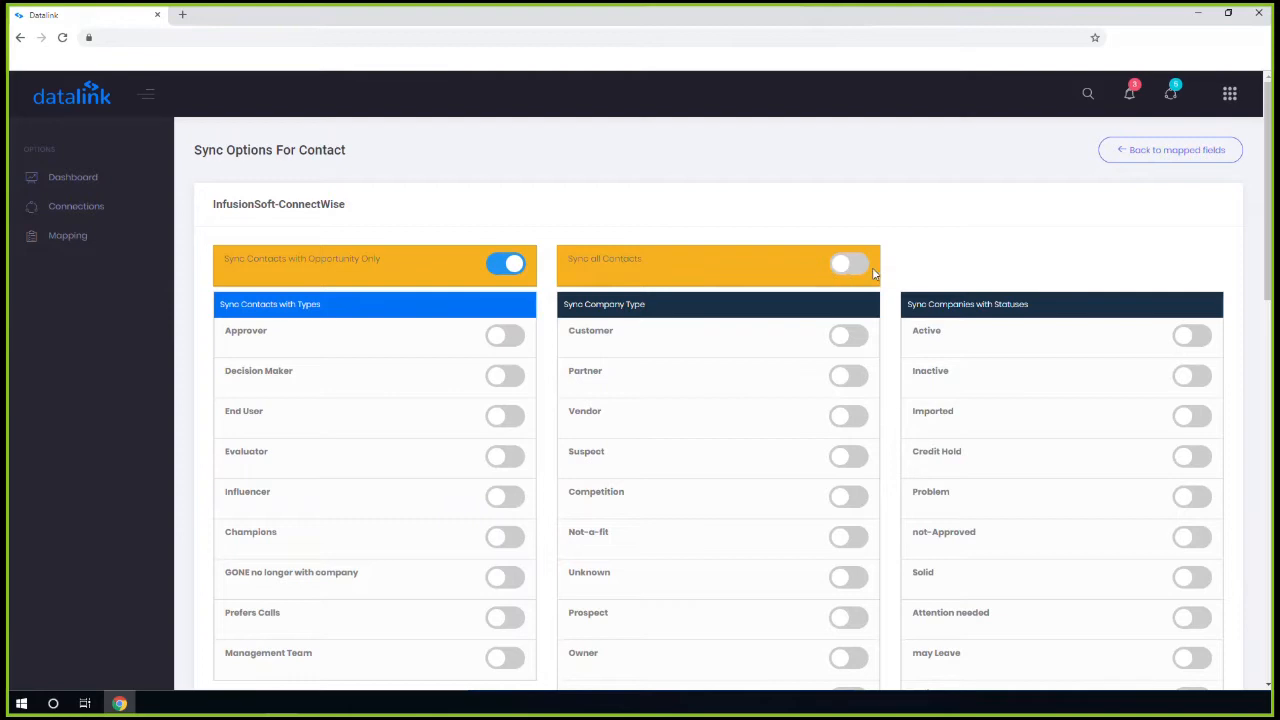
Review the contact type, company type and status toggles, noting SaaS and the Sync Company Type column
scroll(841, 270, down, 1)
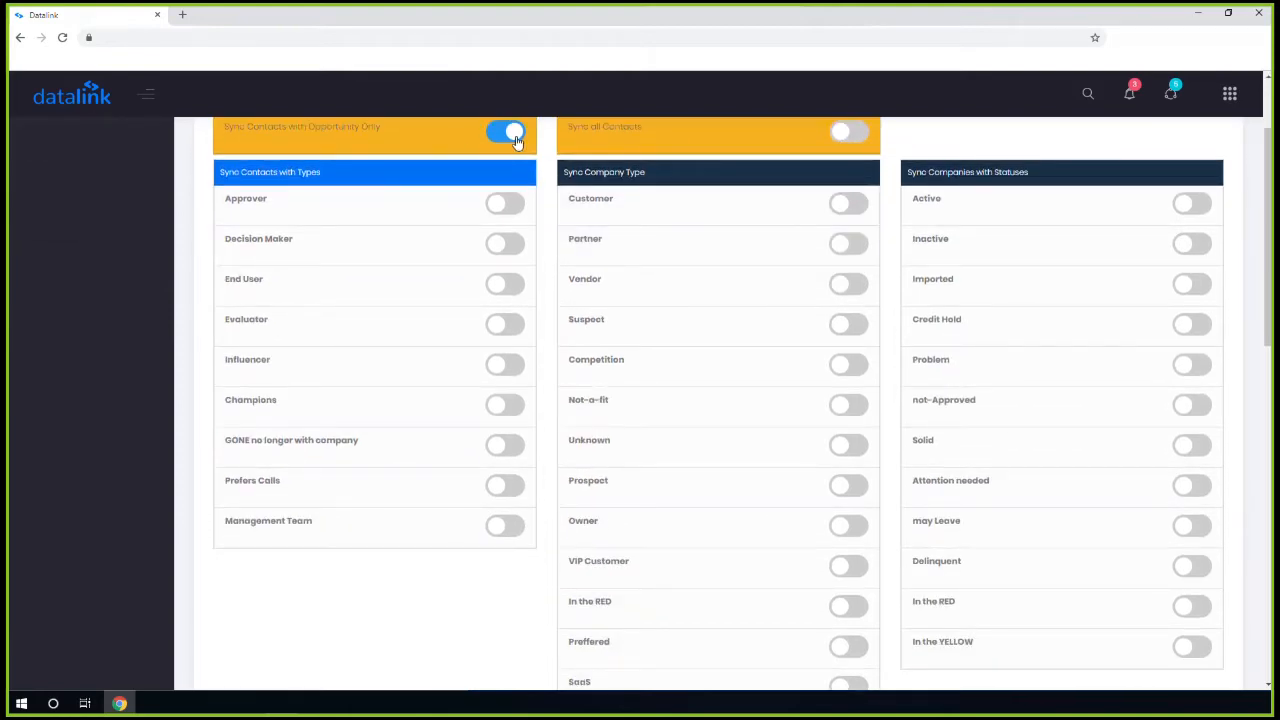
scroll(514, 280, up, 1)
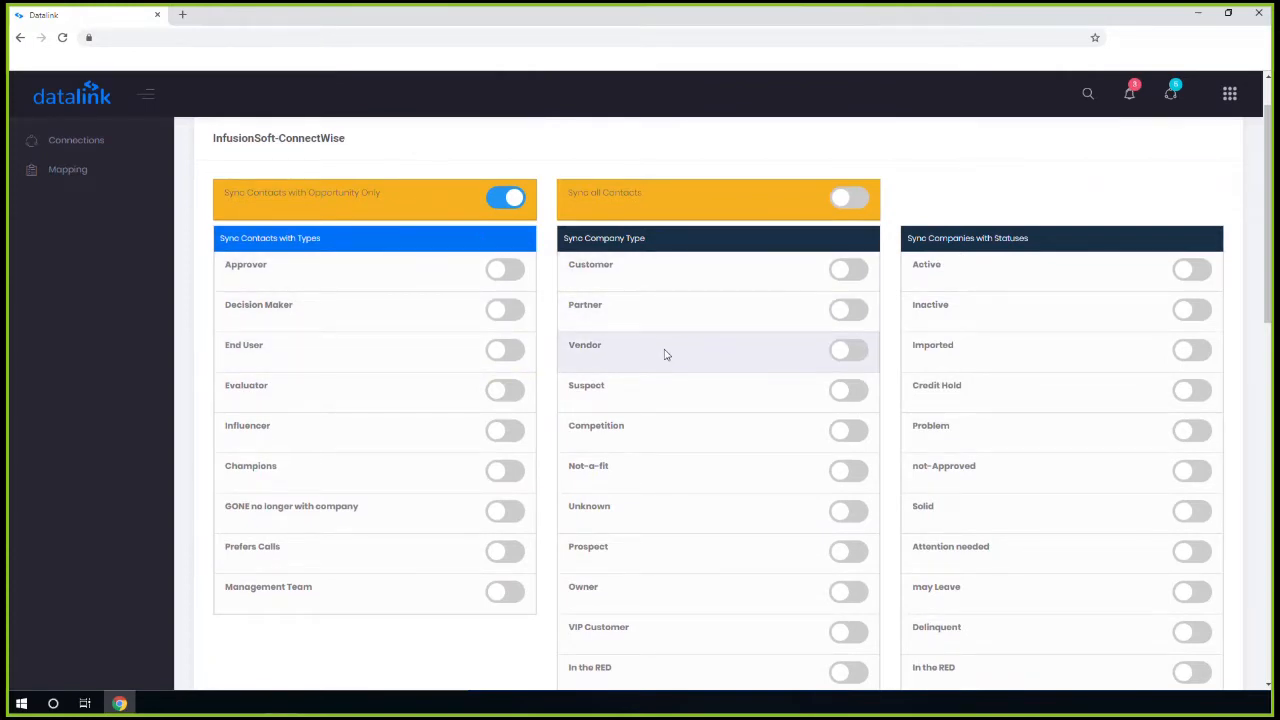
scroll(666, 351, down, 2)
scroll(668, 357, down, 1)
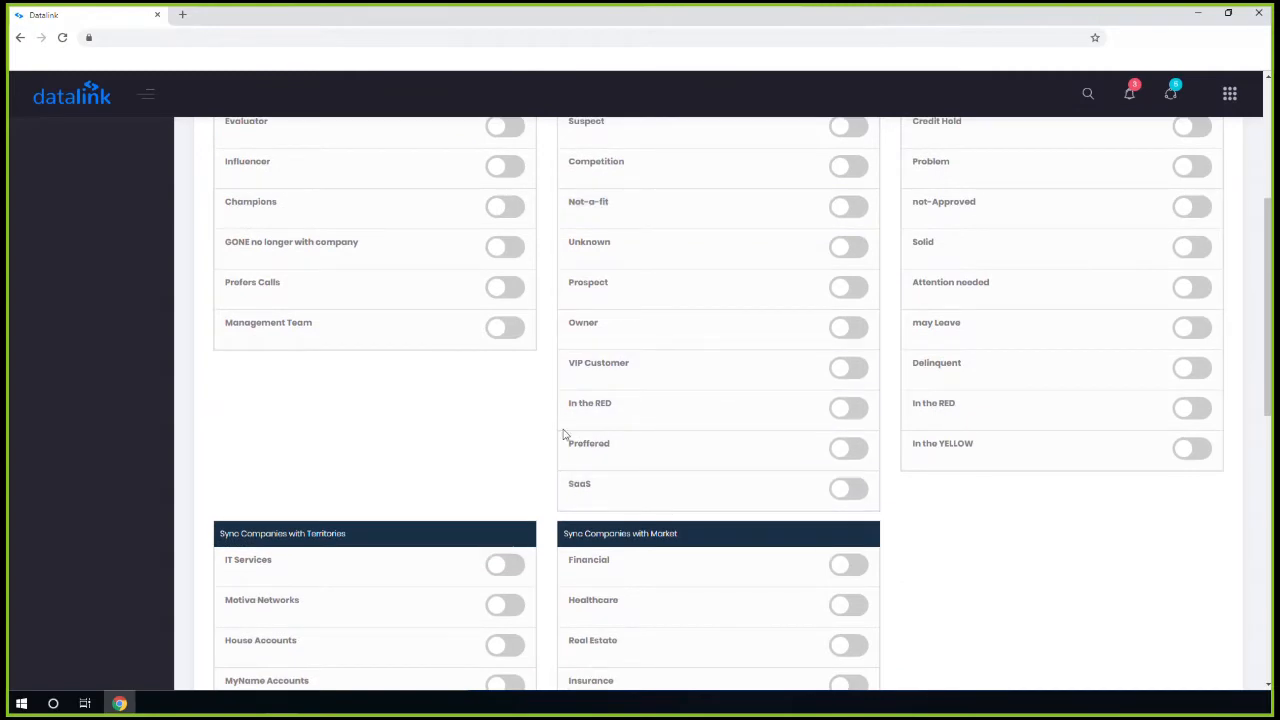
scroll(590, 432, up, 3)
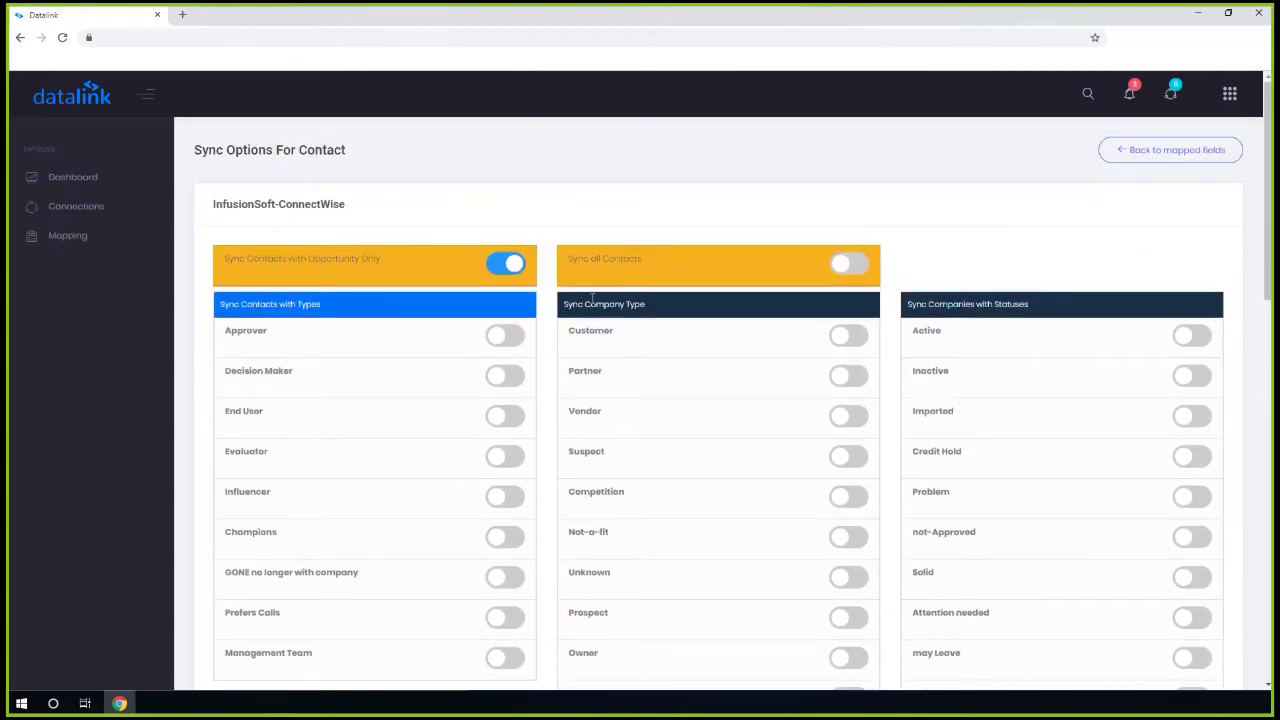
scroll(612, 310, down, 2)
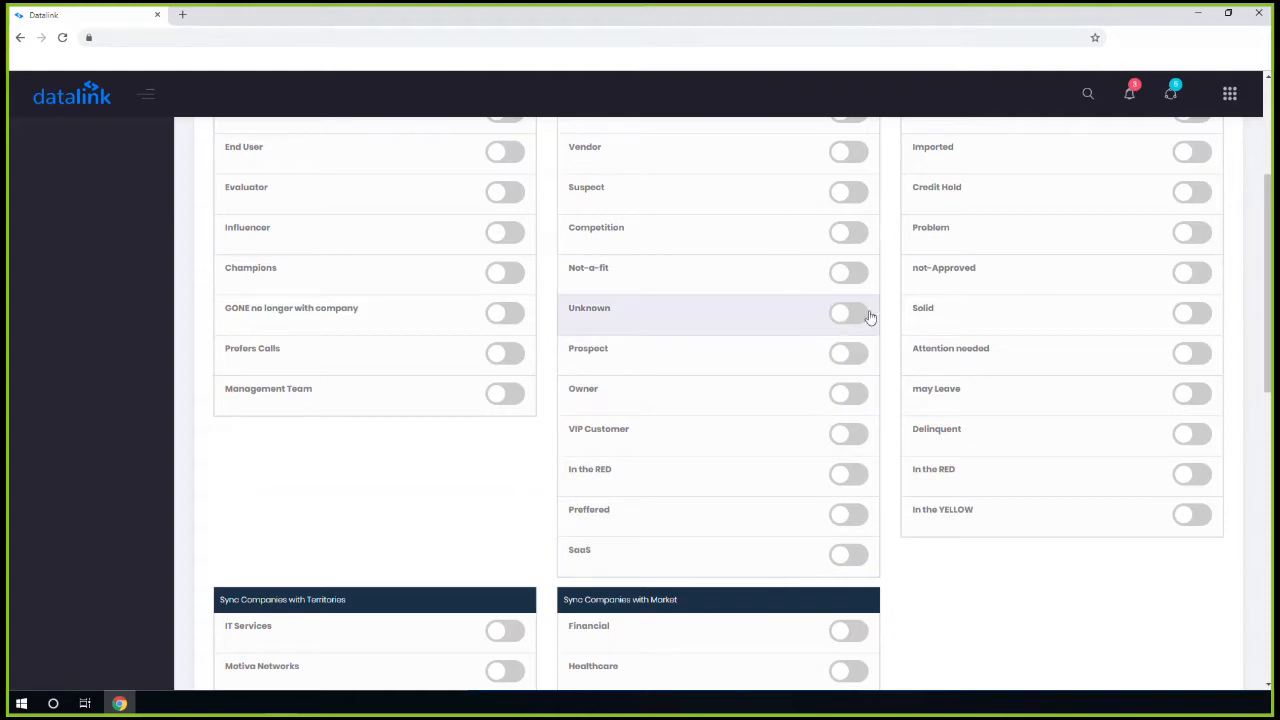
scroll(877, 477, up, 2)
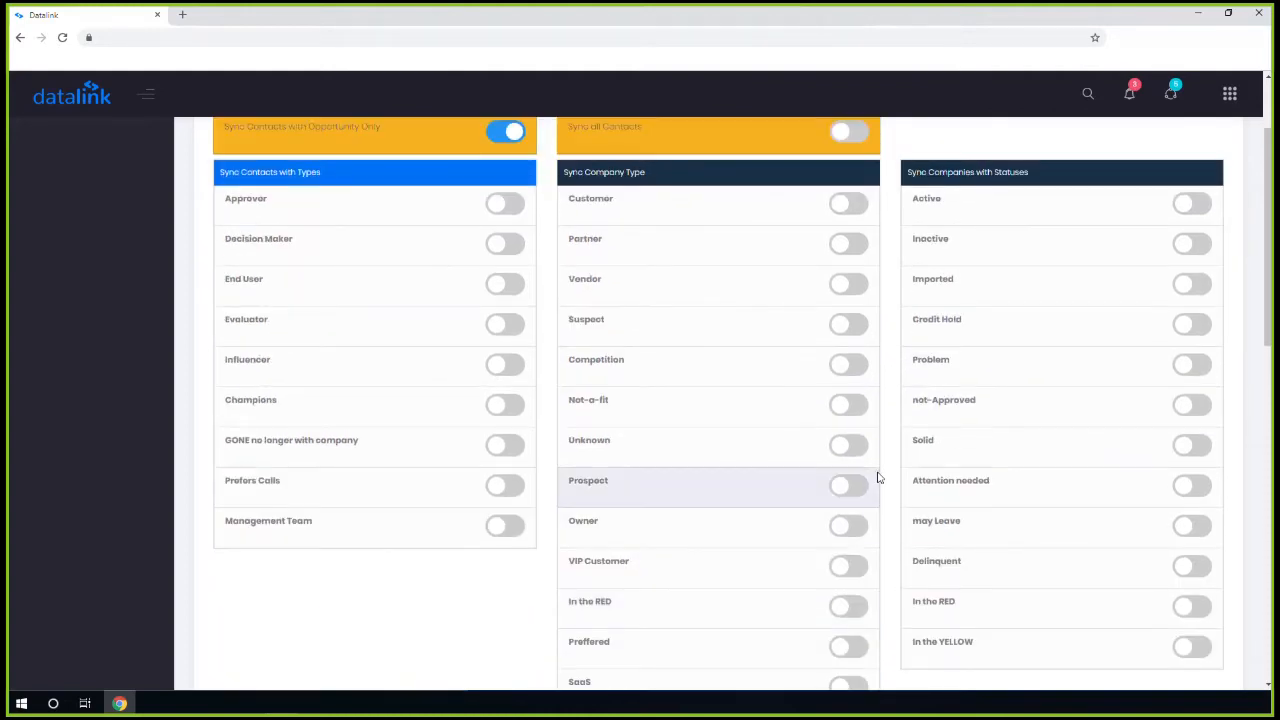
scroll(870, 495, down, 2)
scroll(860, 506, down, 1)
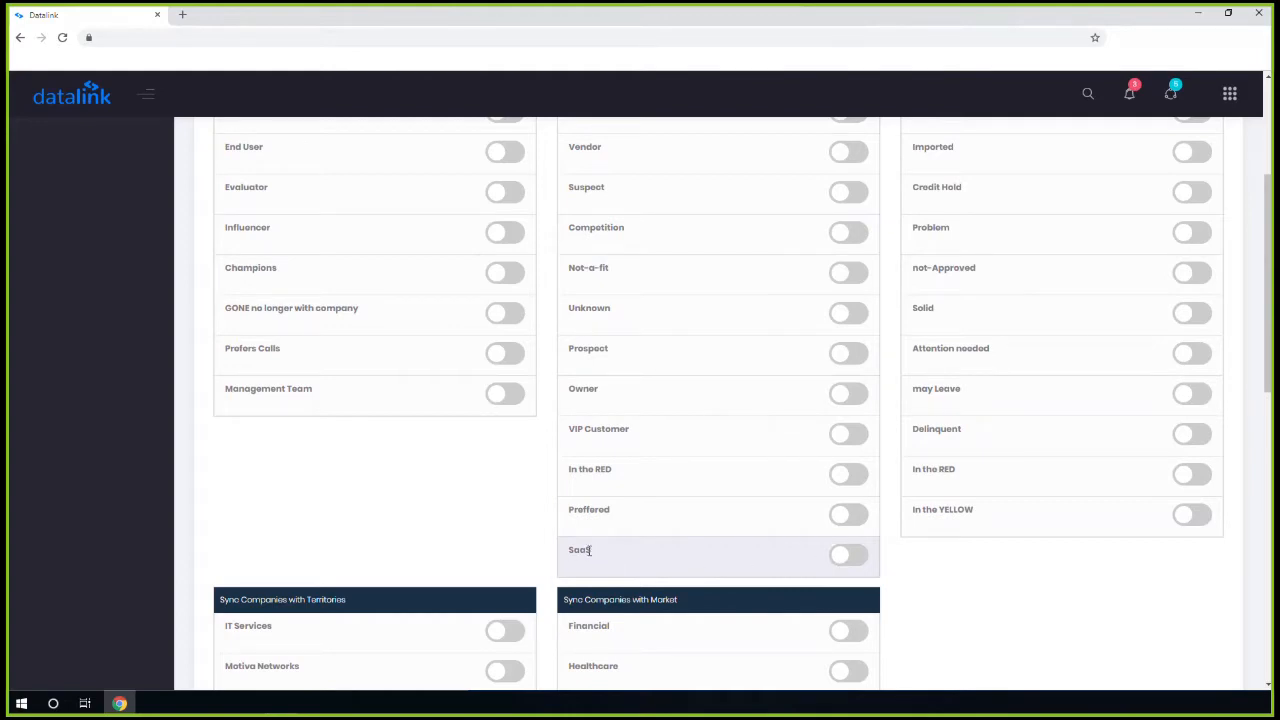
drag(589, 550, 569, 551)
scroll(608, 557, up, 3)
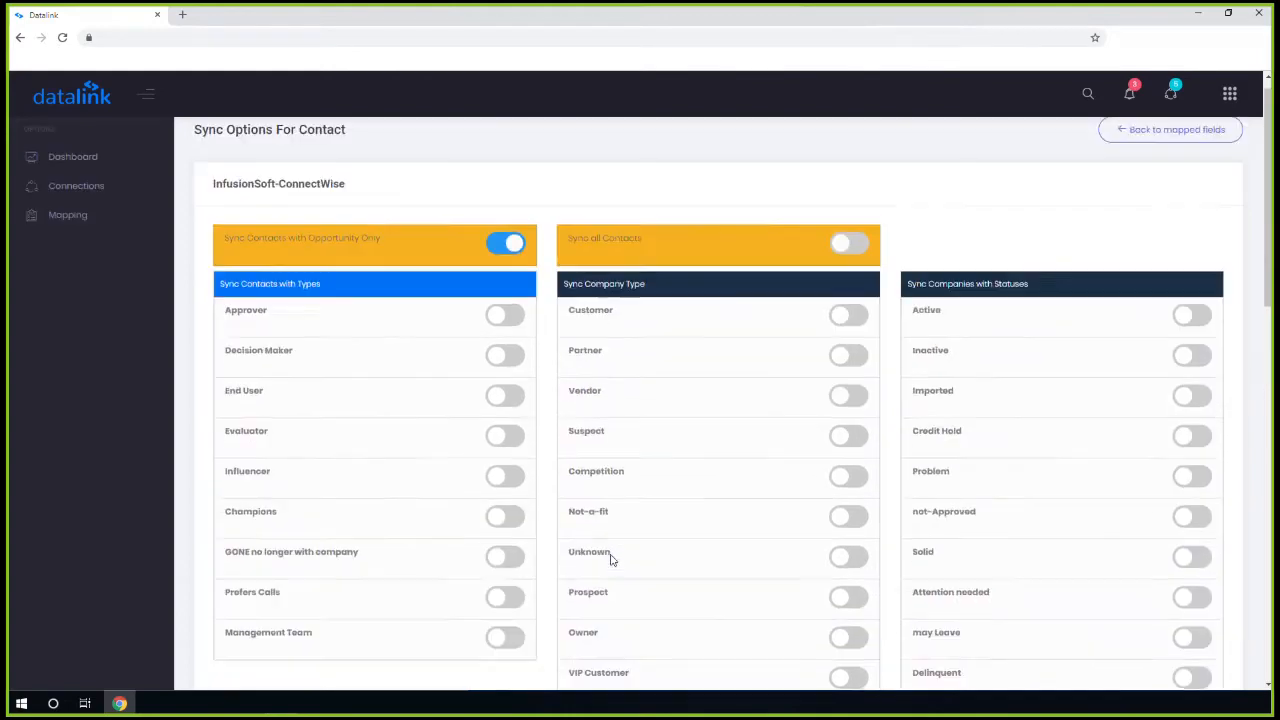
drag(612, 305, 648, 308)
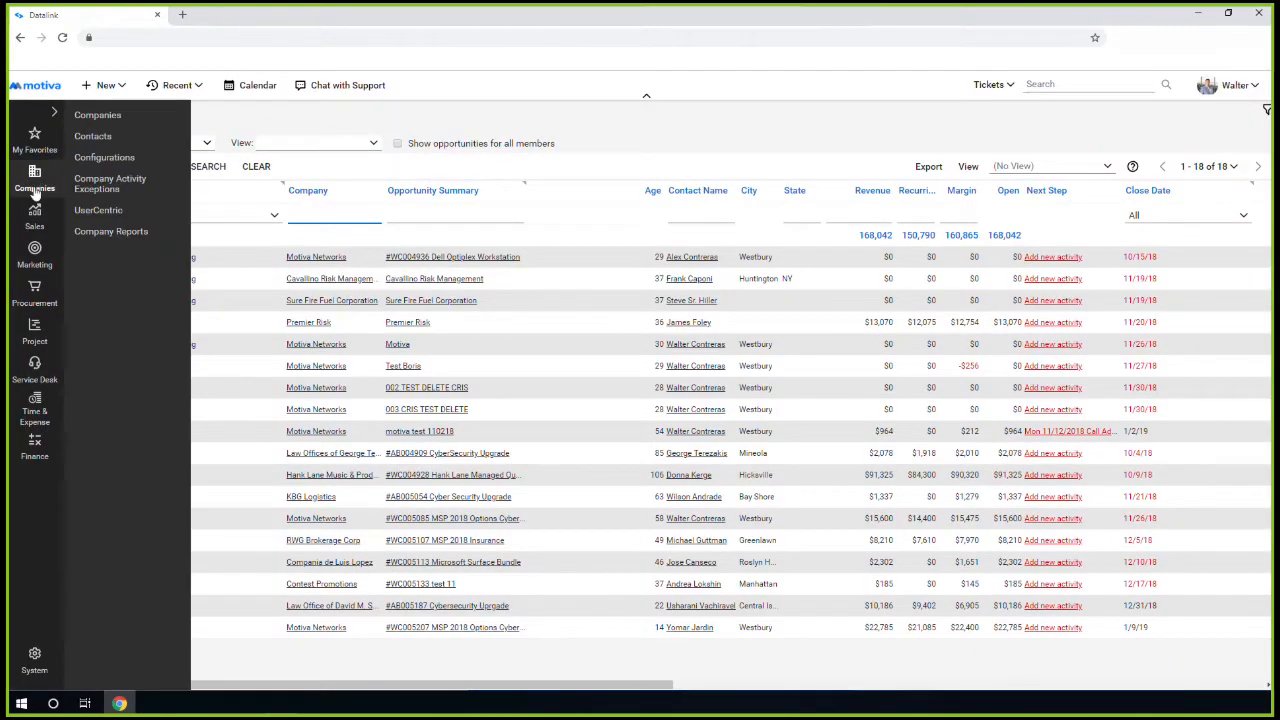
Add a new company type named Test Type under Setup Tables > Company Type
mouse_move(38, 654)
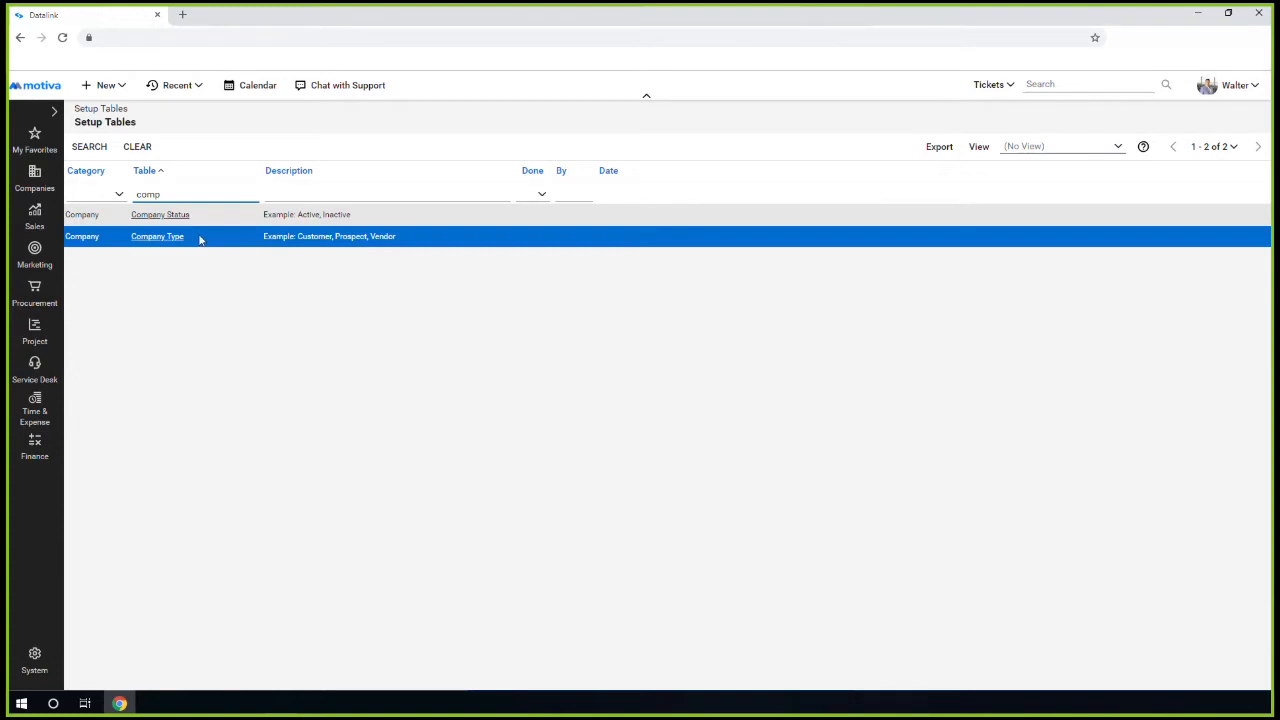
click(166, 238)
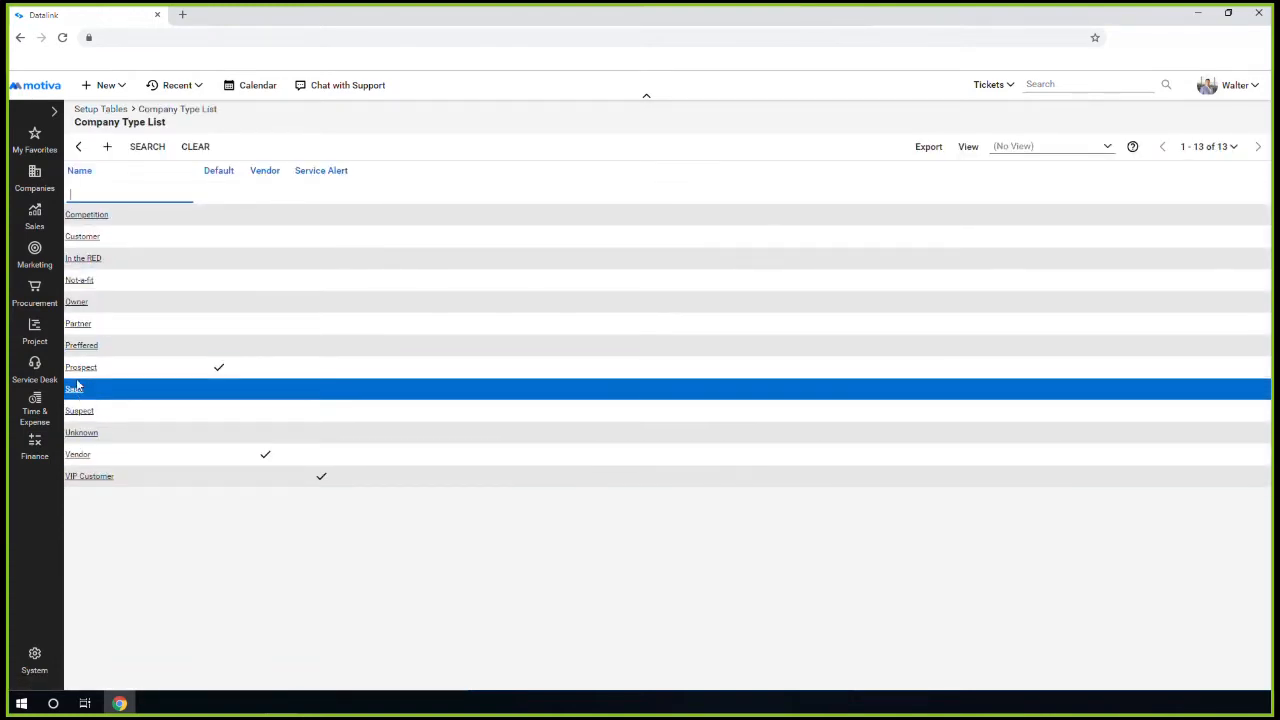
click(105, 148)
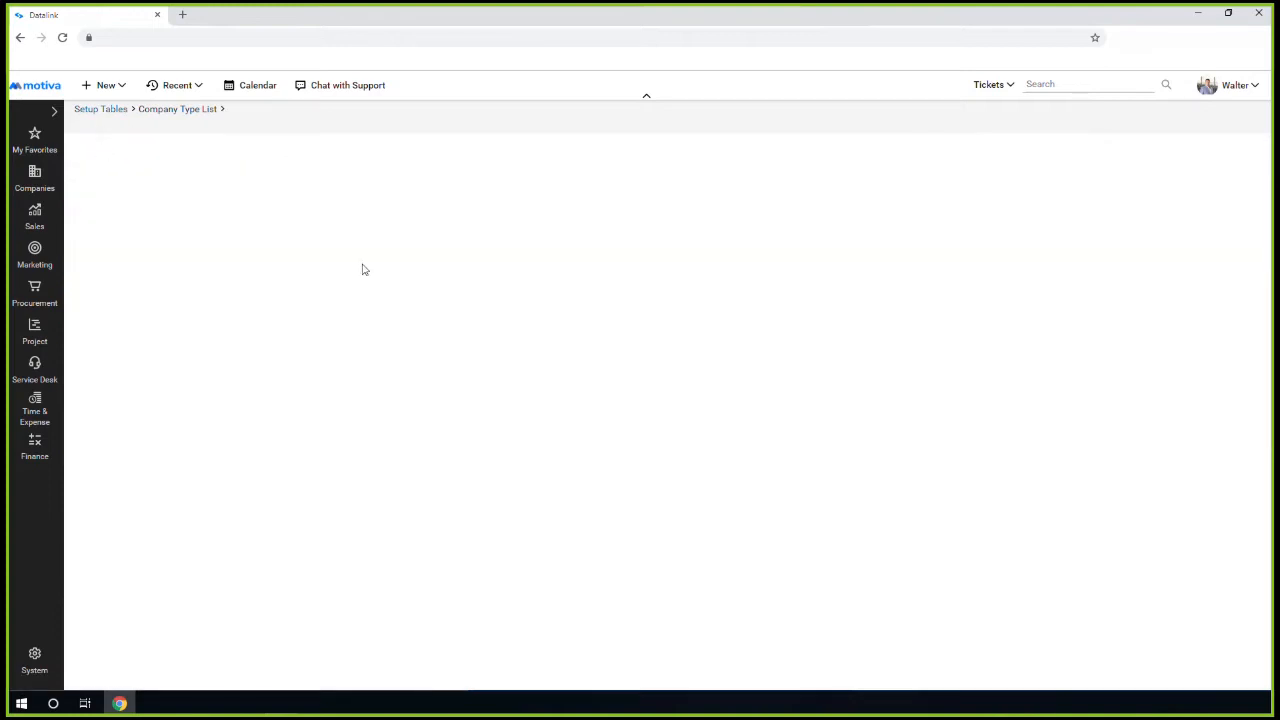
click(237, 226)
text(Test Type)
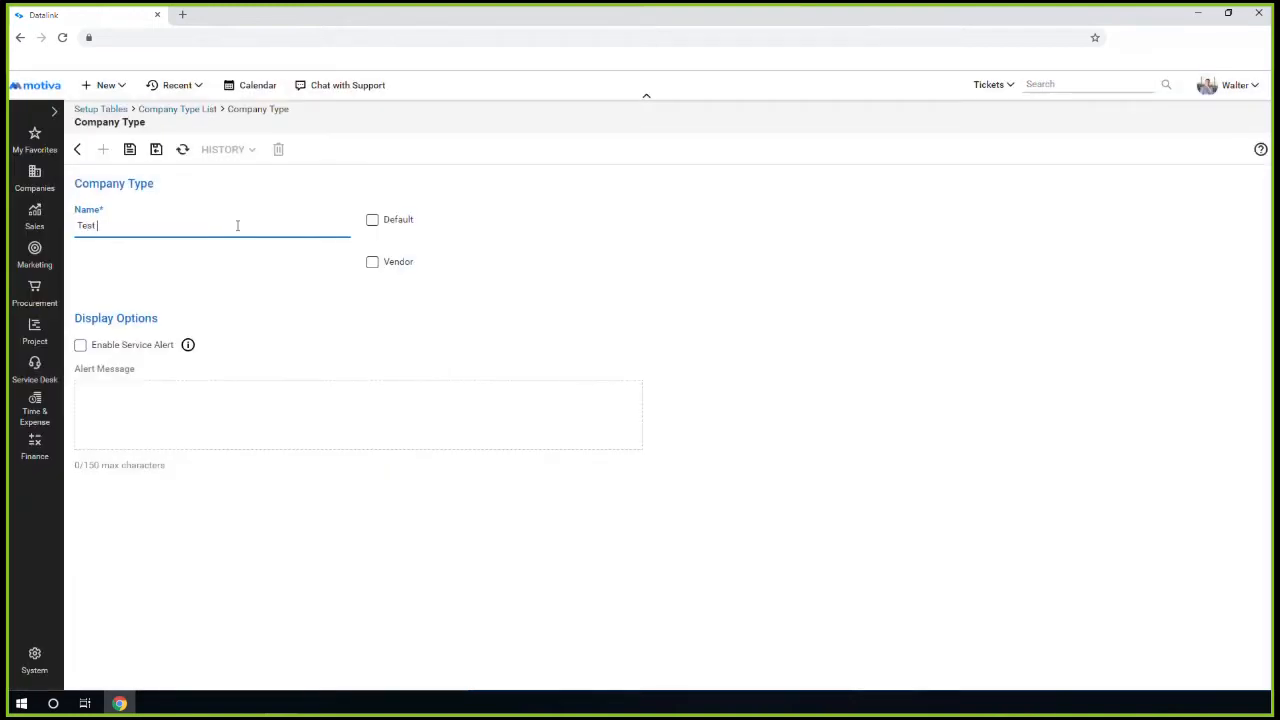
click(156, 149)
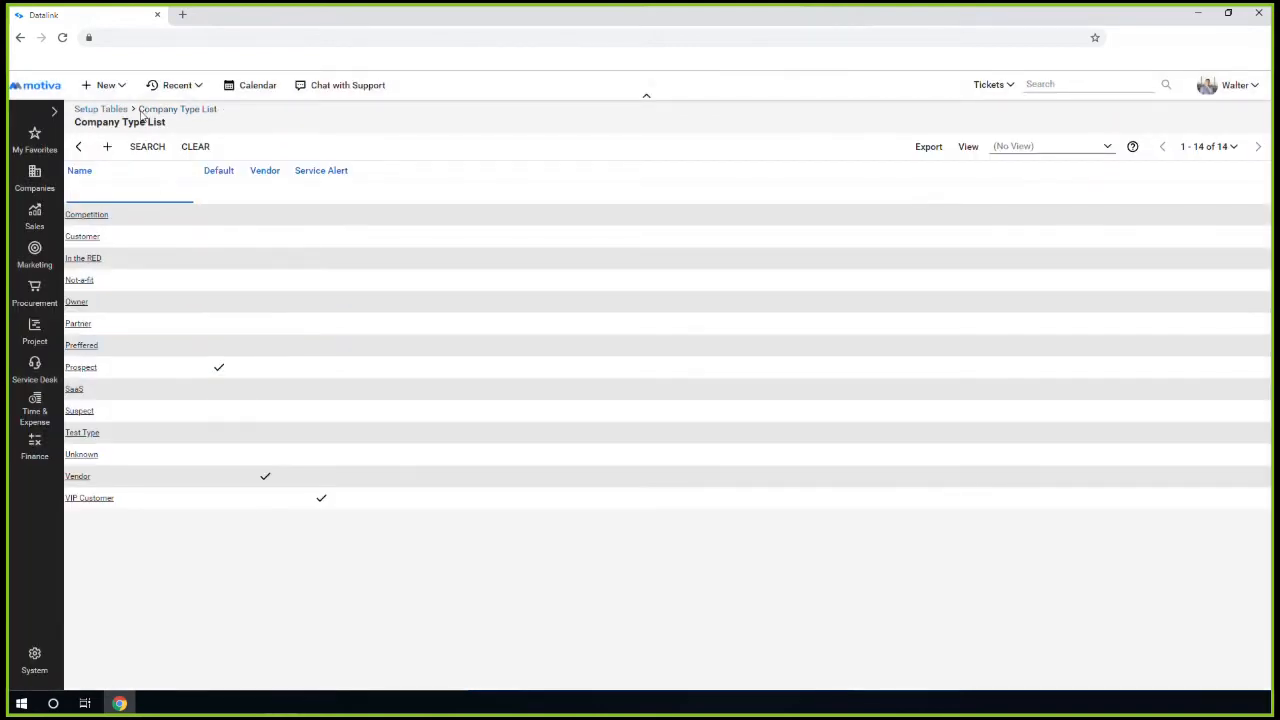
mouse_move(44, 178)
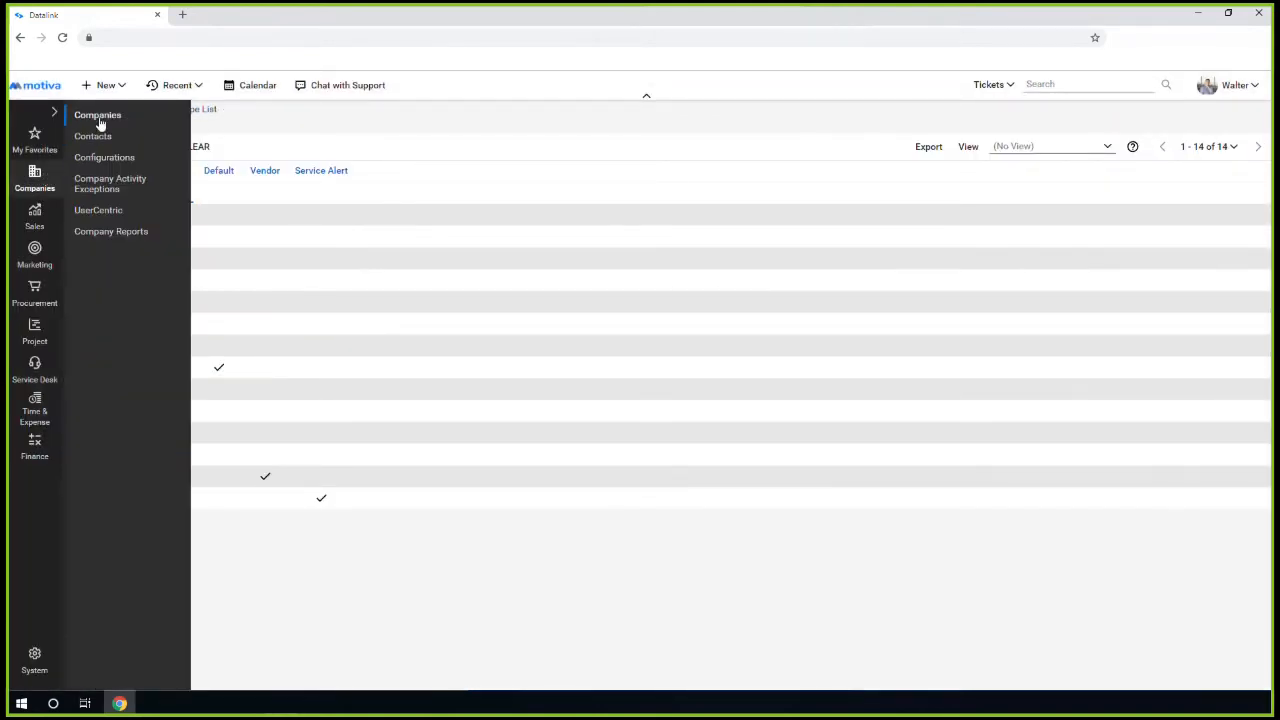
click(100, 118)
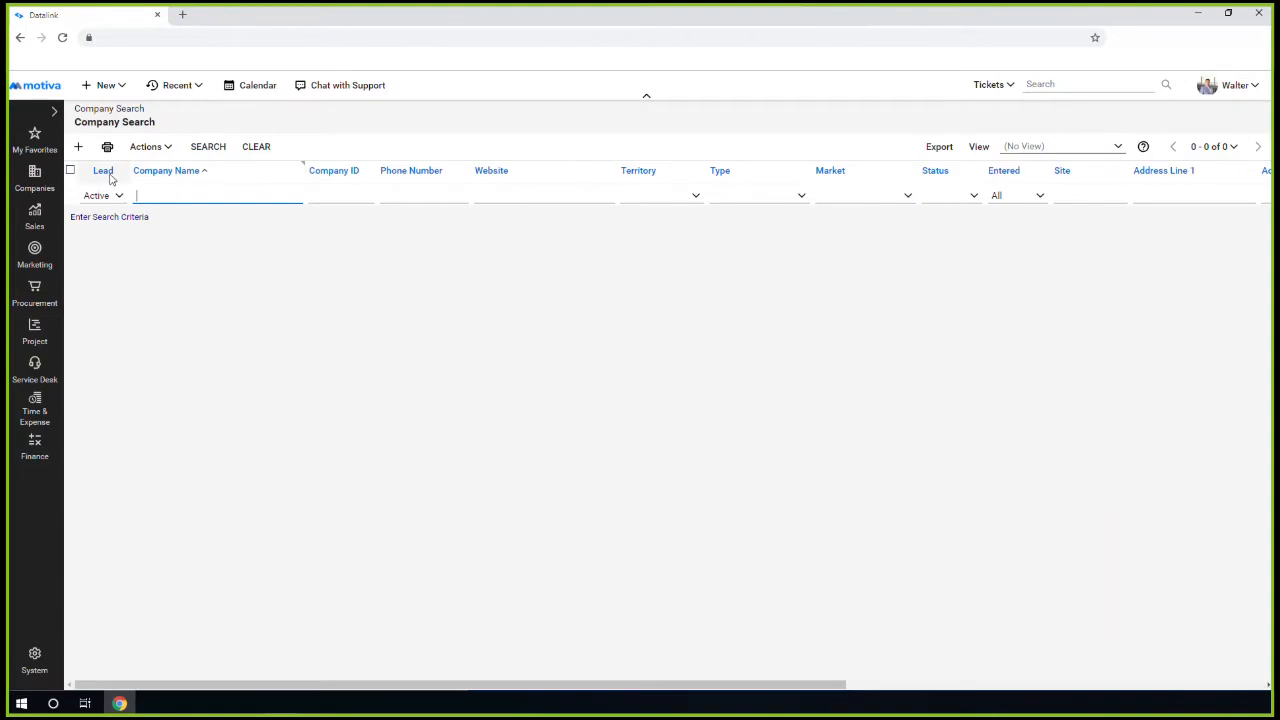
Create company XYZ Test with Test Type added alongside Prospect, plus its primary contact, and save
click(78, 146)
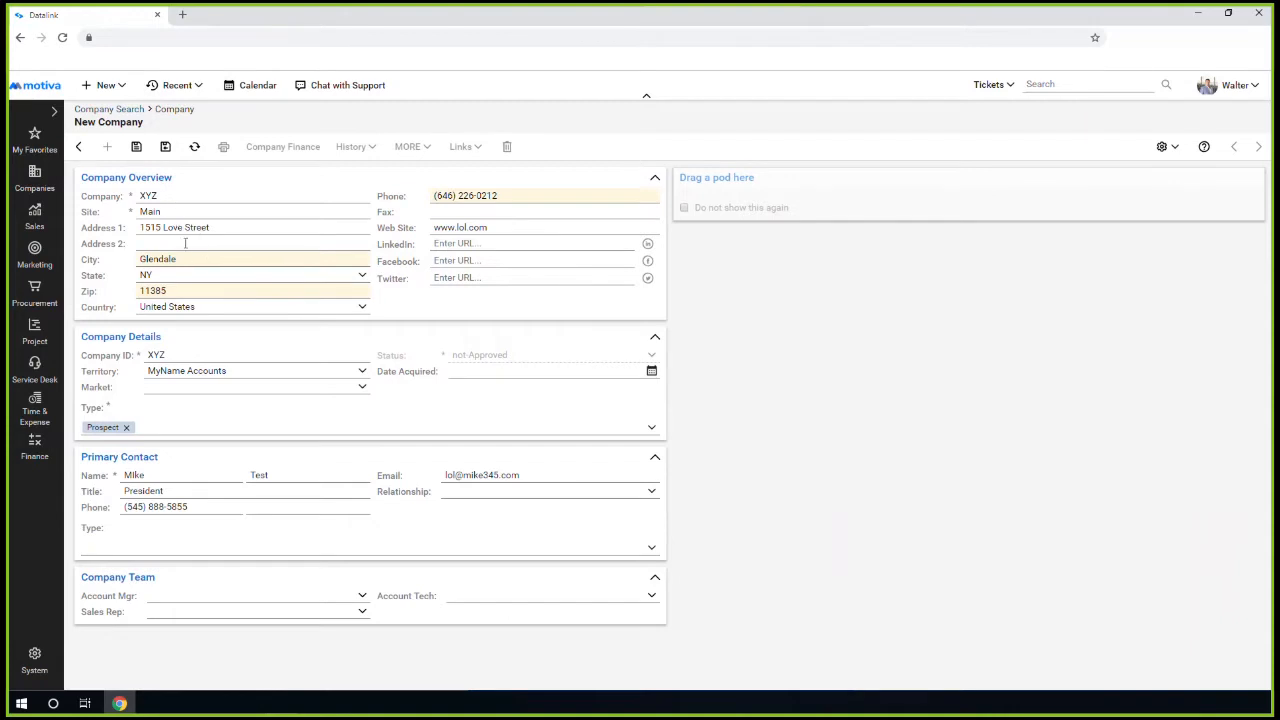
click(180, 426)
text(test)
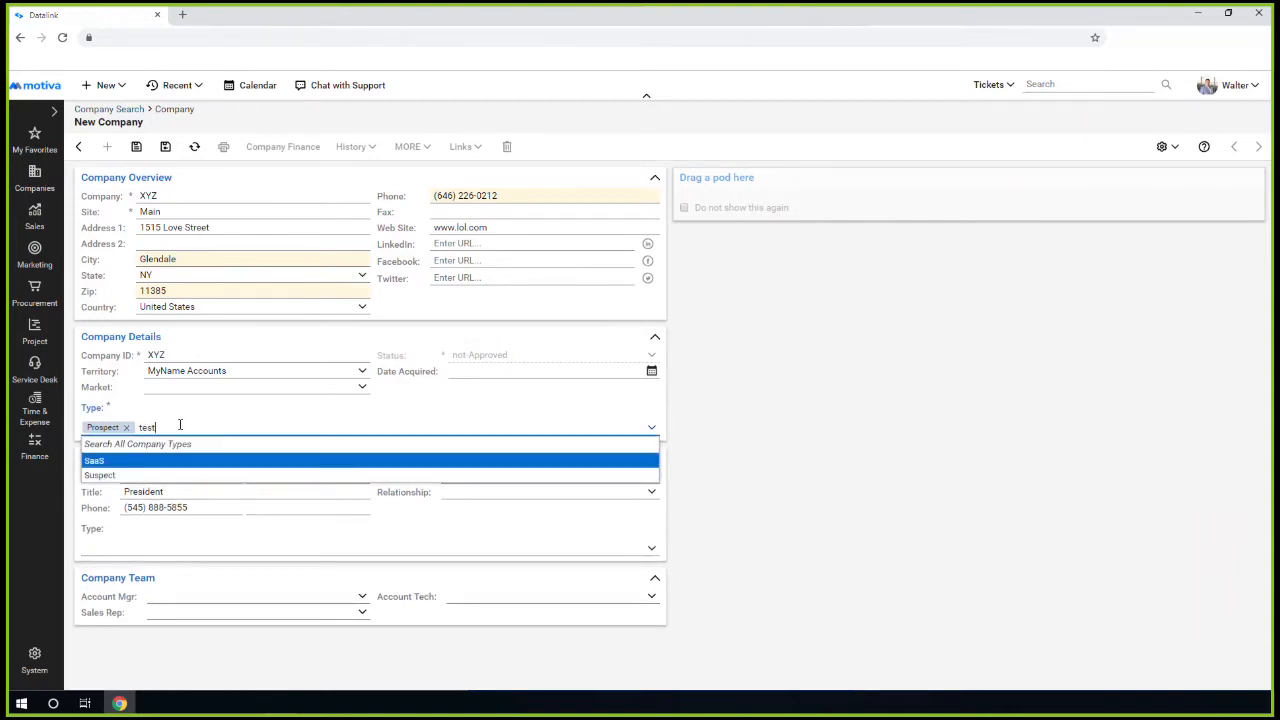
click(140, 461)
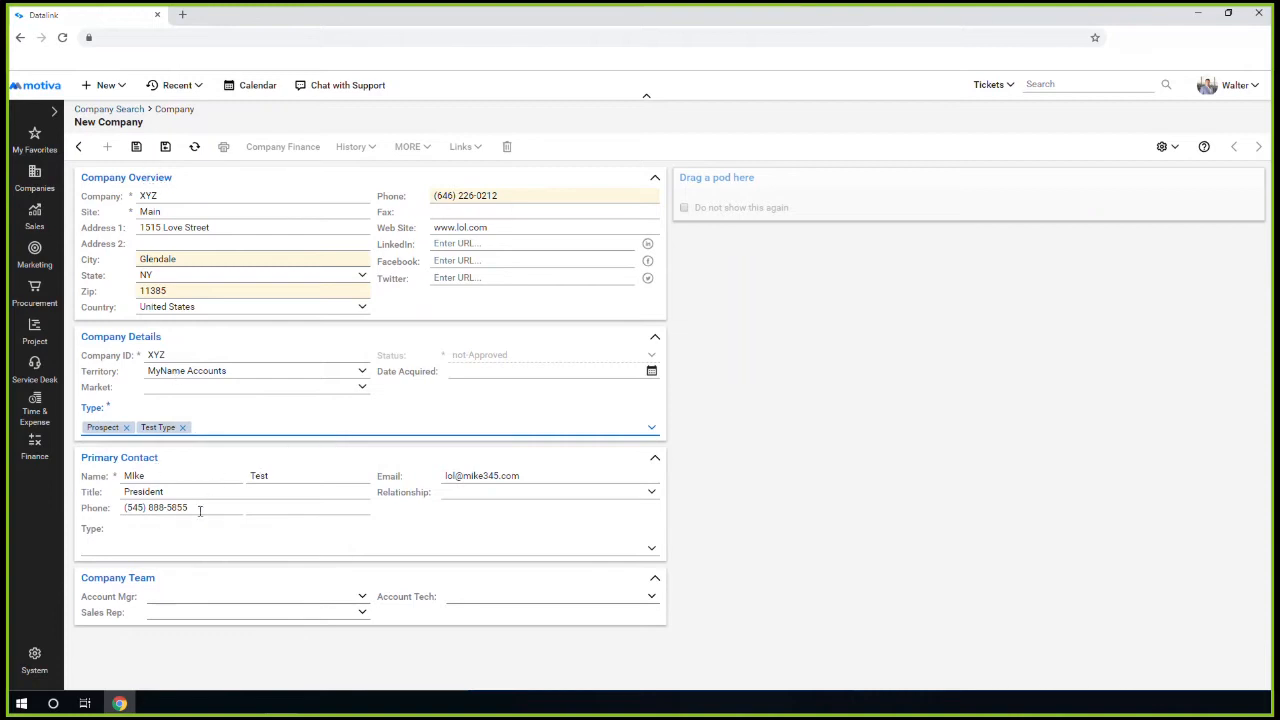
drag(199, 511, 116, 507)
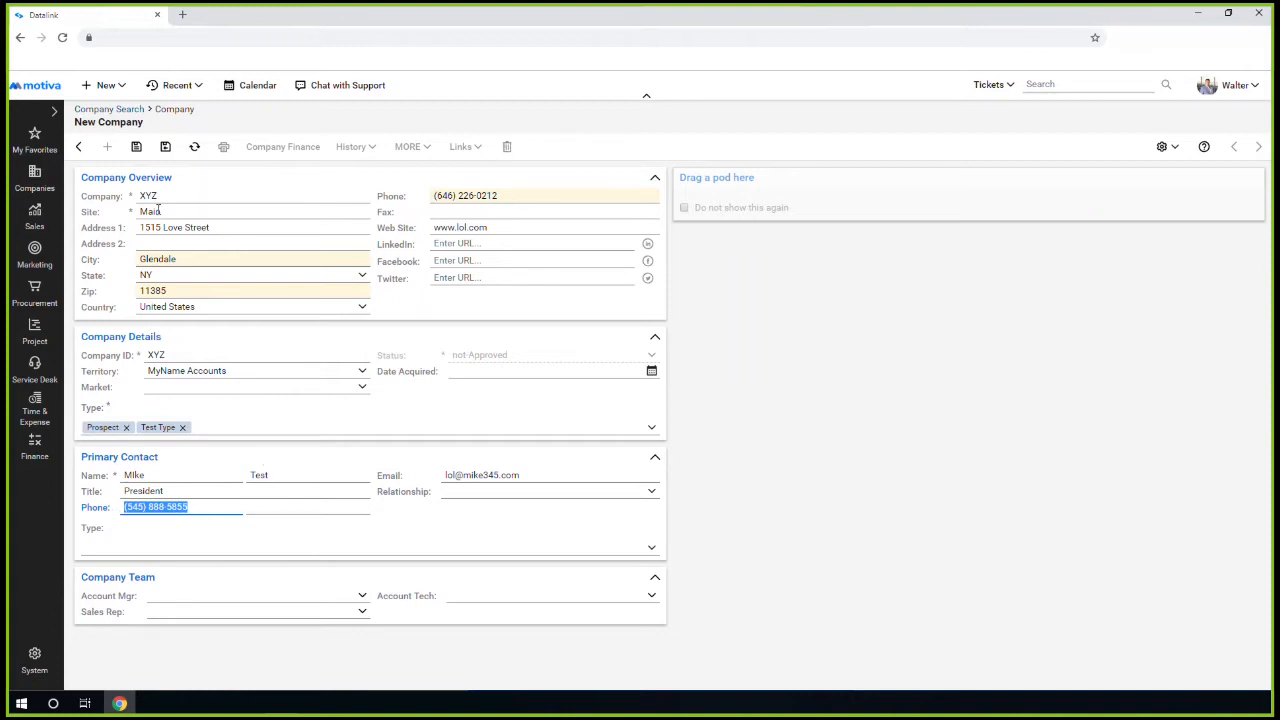
click(165, 147)
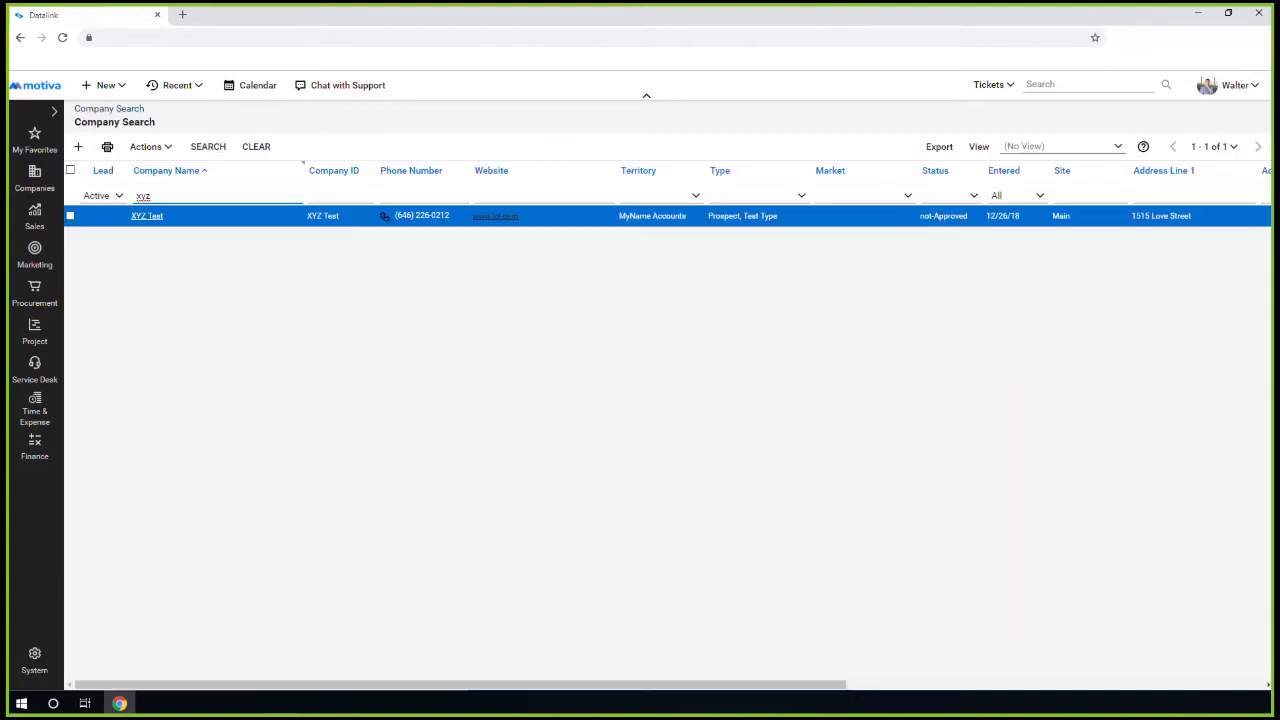
Remove Prospect from XYZ Test's types, save, and switch Datalink to sync all contacts
click(145, 217)
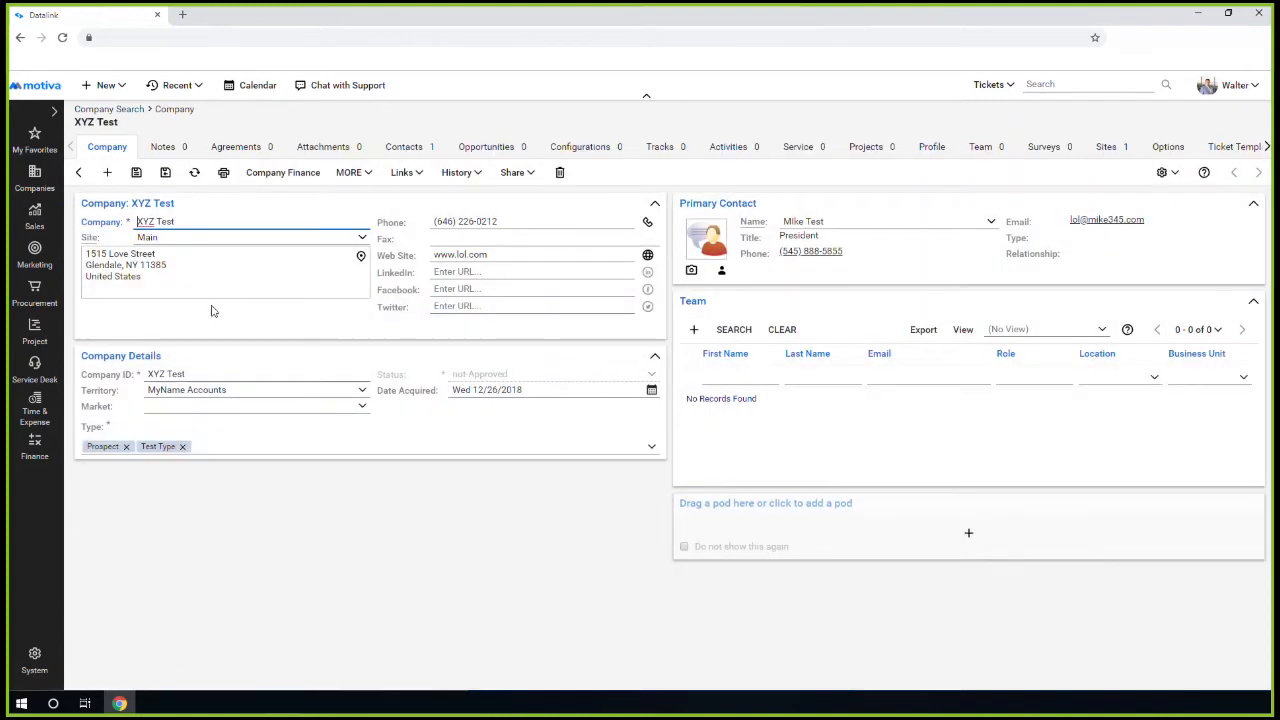
click(126, 447)
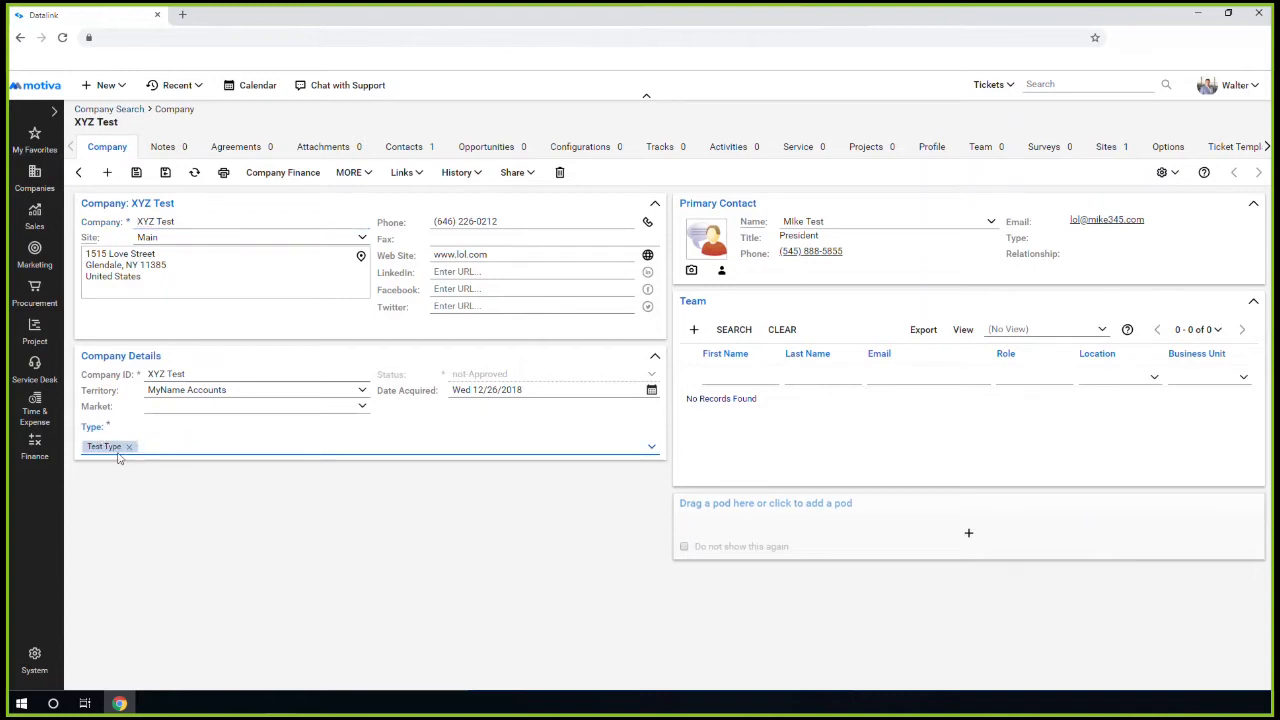
click(137, 176)
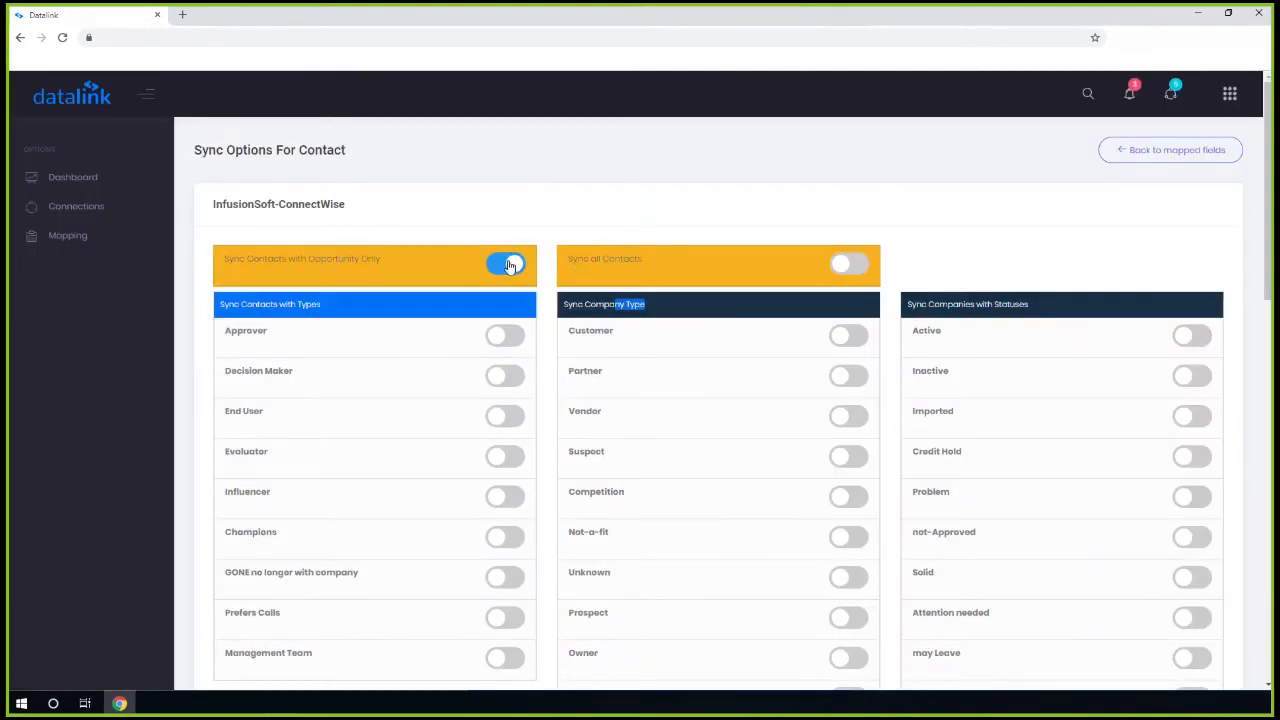
click(843, 265)
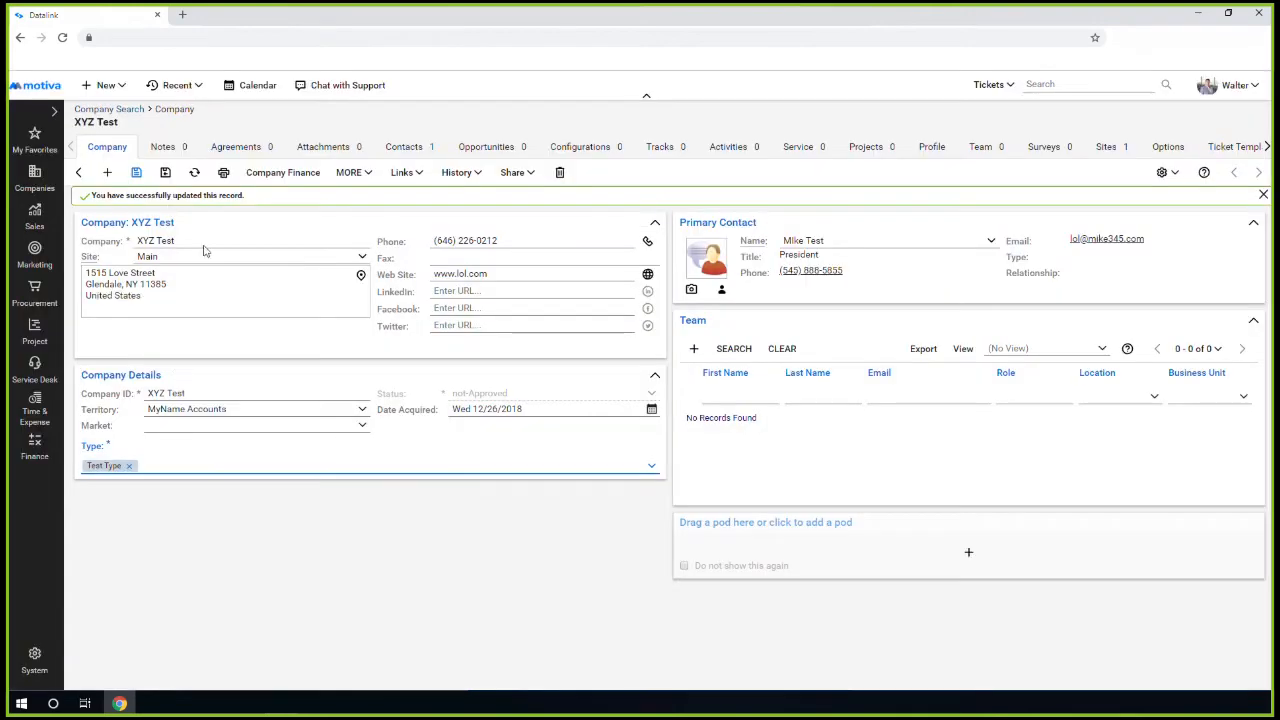
Set XYZ Test's company status to Active in its finance details and save
click(283, 172)
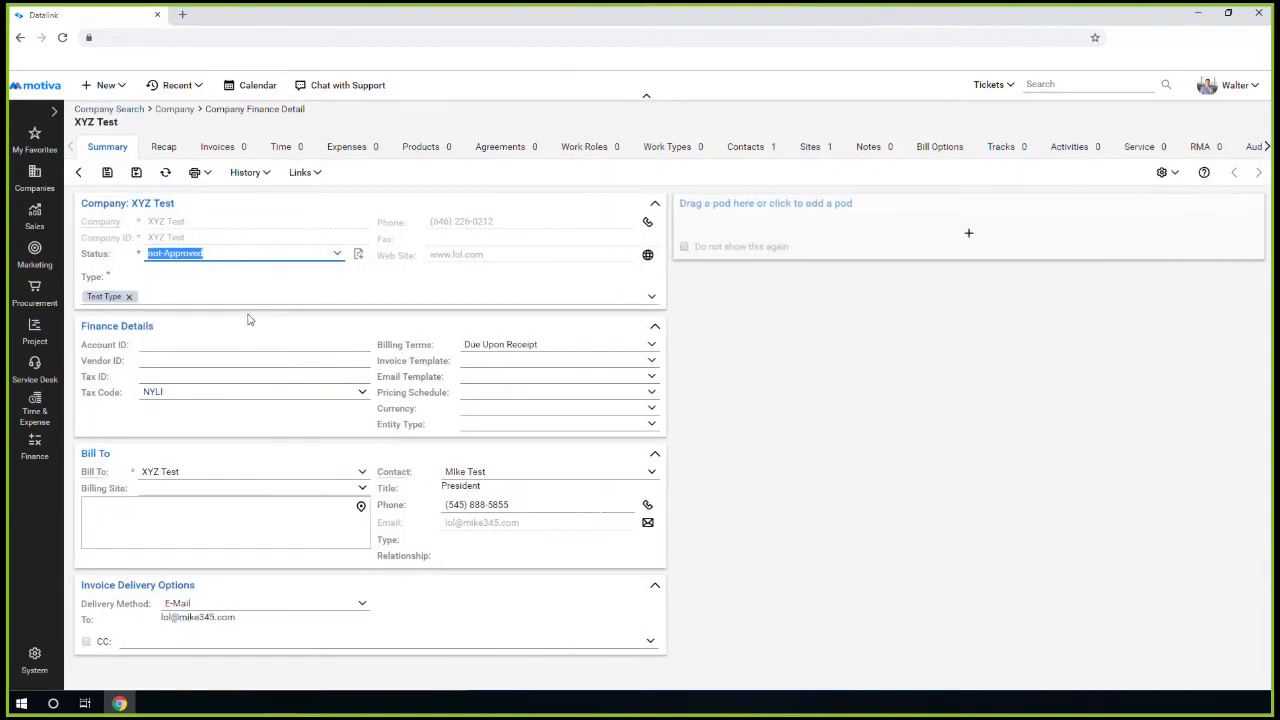
click(337, 253)
click(206, 270)
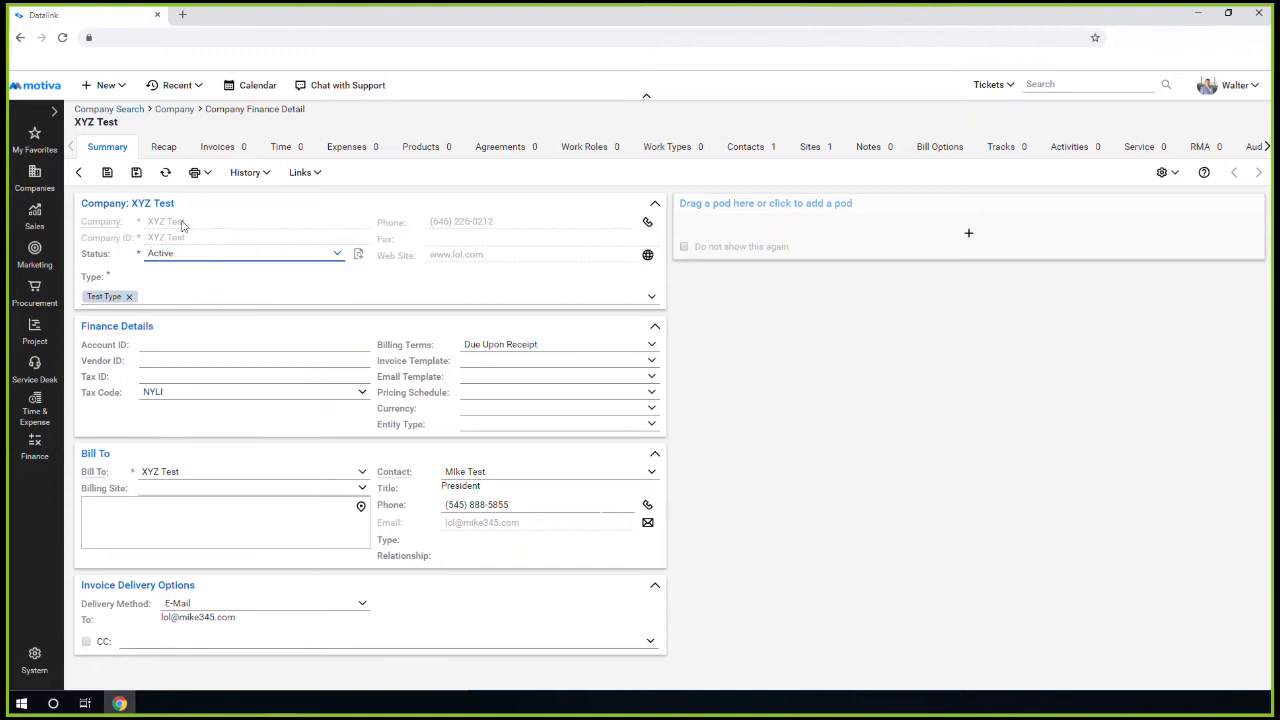
click(136, 174)
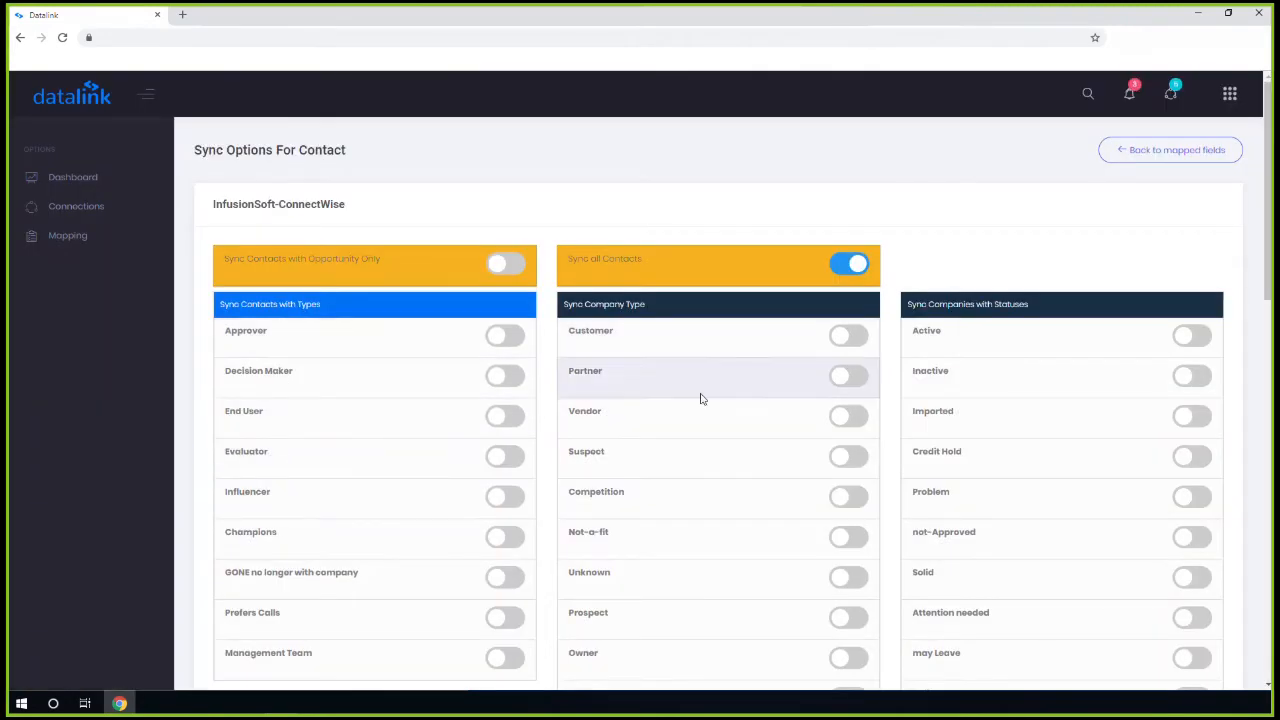
Reopen the Contact mapping's Sync Options from the Datalink mappings list
scroll(703, 397, down, 2)
scroll(714, 394, up, 2)
click(72, 210)
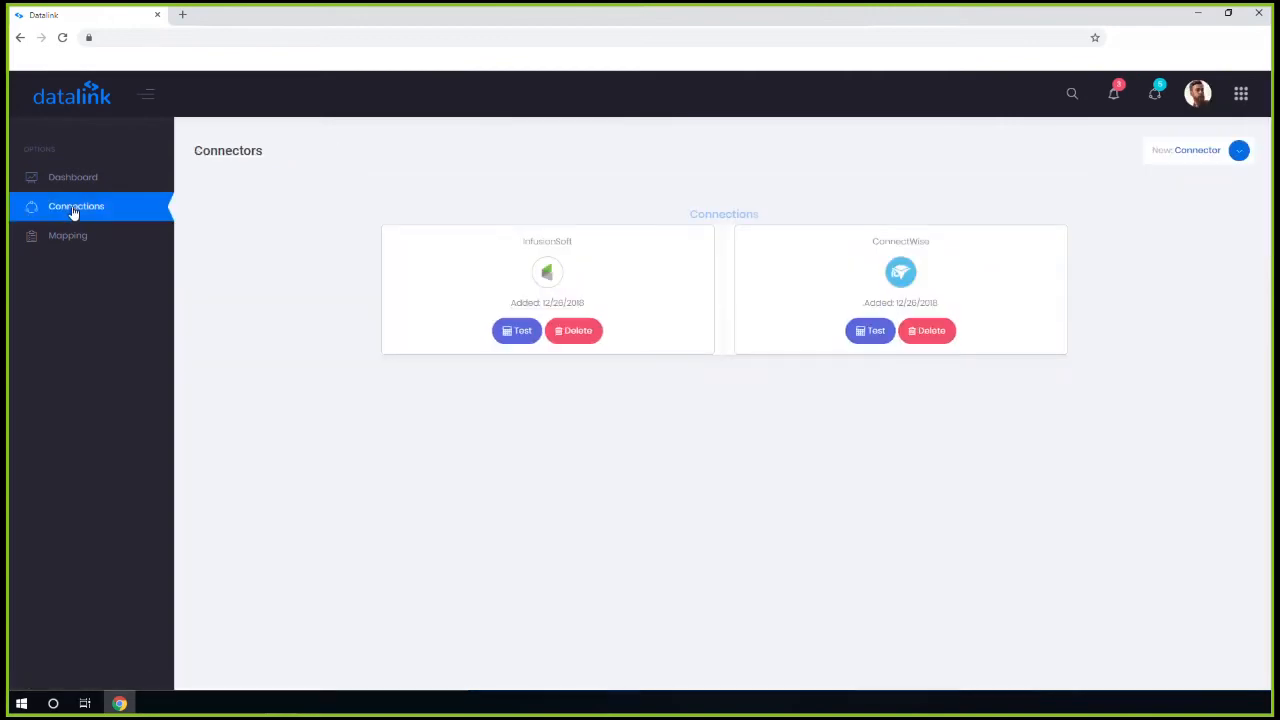
click(73, 237)
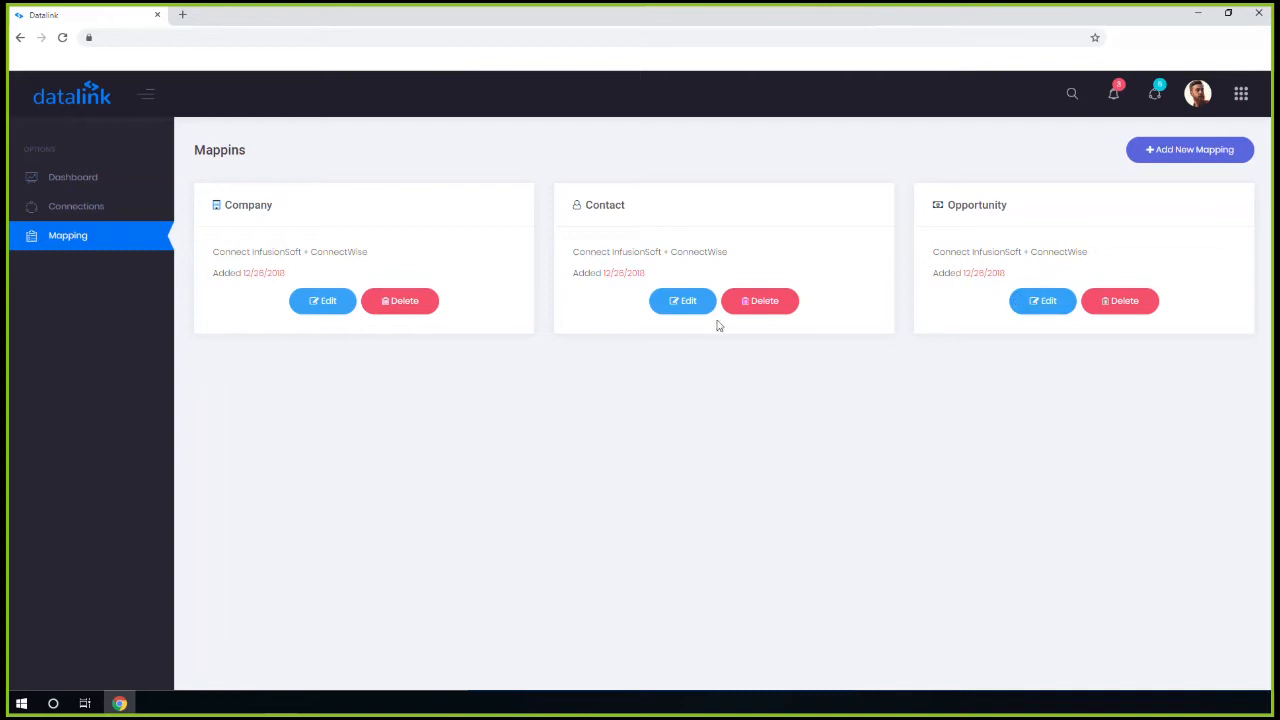
click(683, 302)
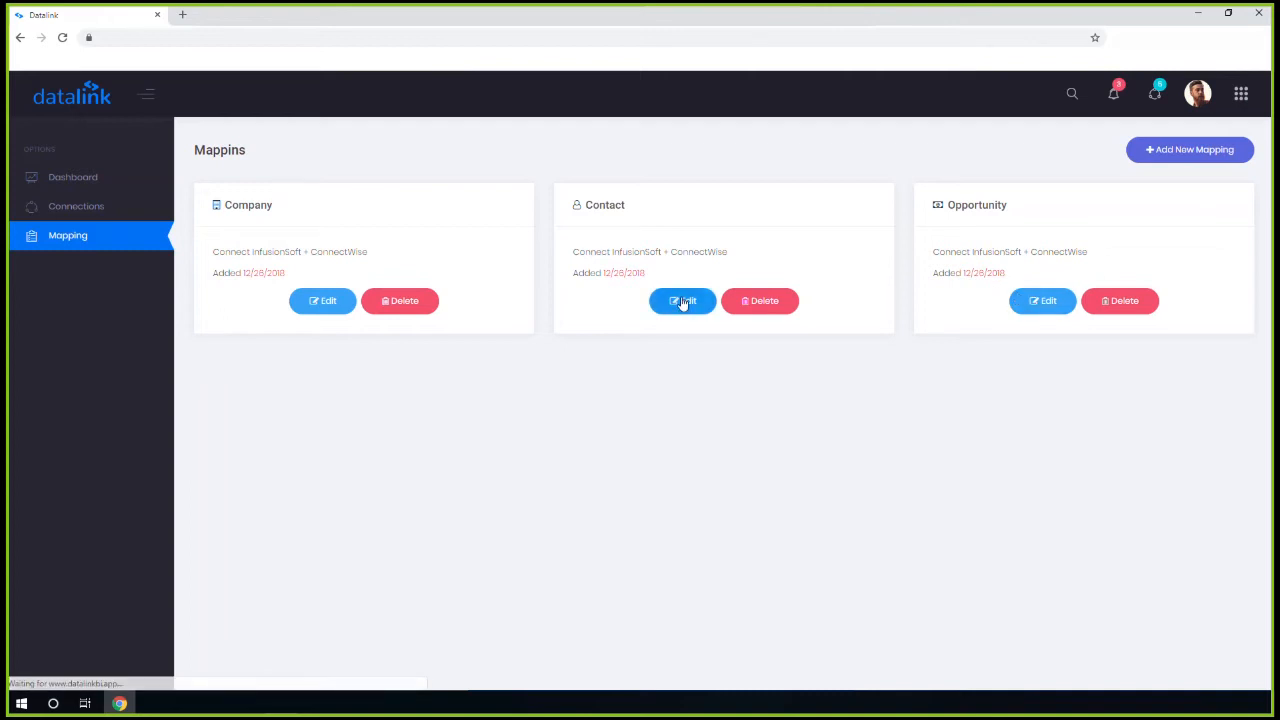
click(1111, 210)
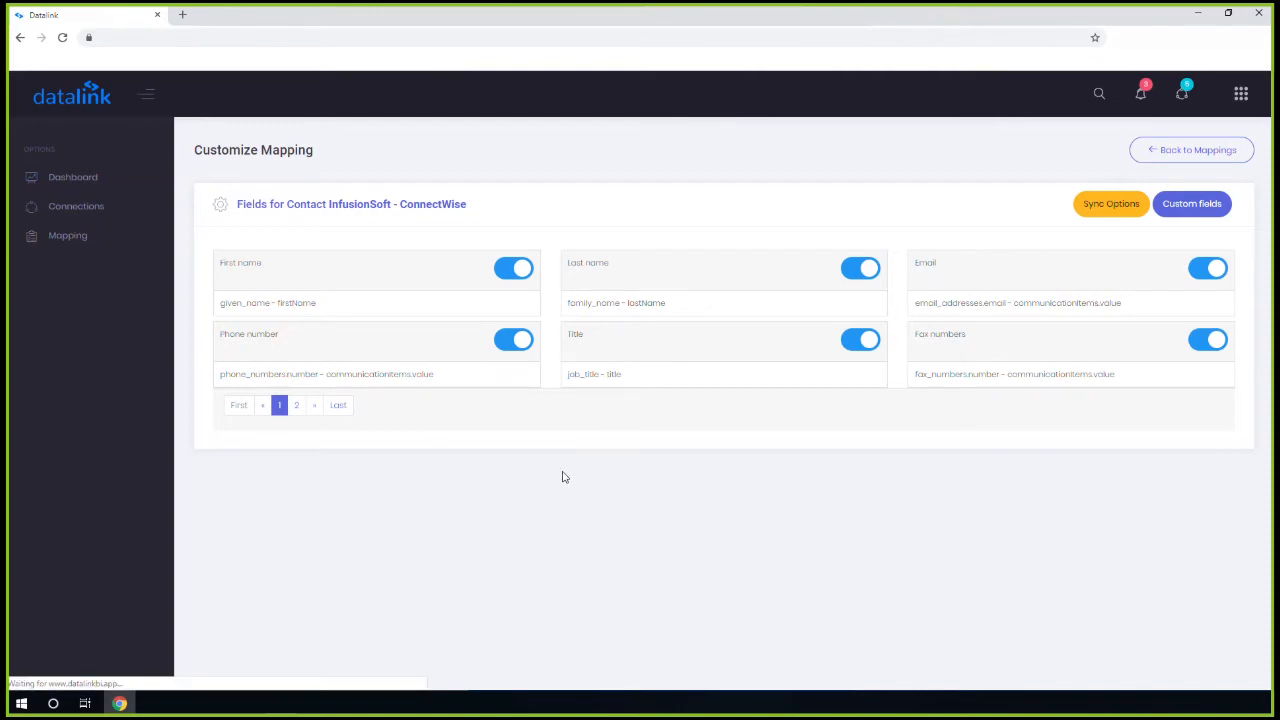
Turn on Test Type under Sync Company Type and Active under company statuses, then save changes
scroll(627, 512, down, 3)
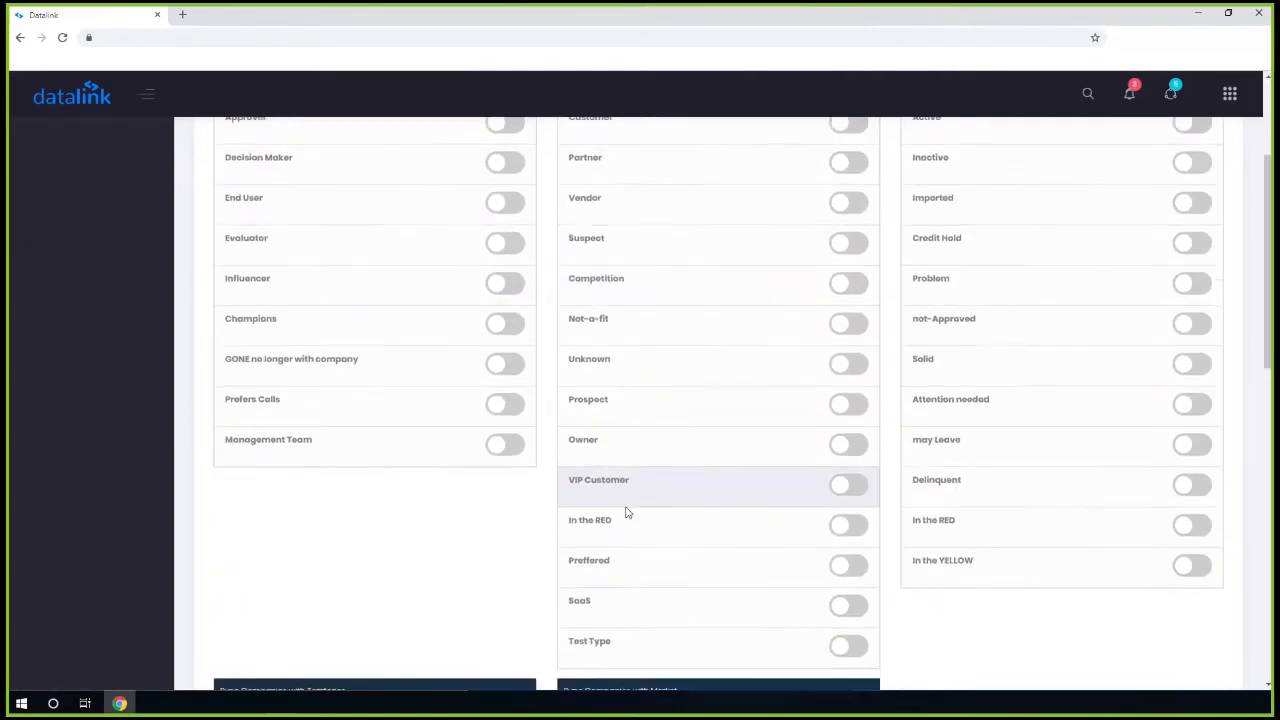
scroll(686, 477, up, 3)
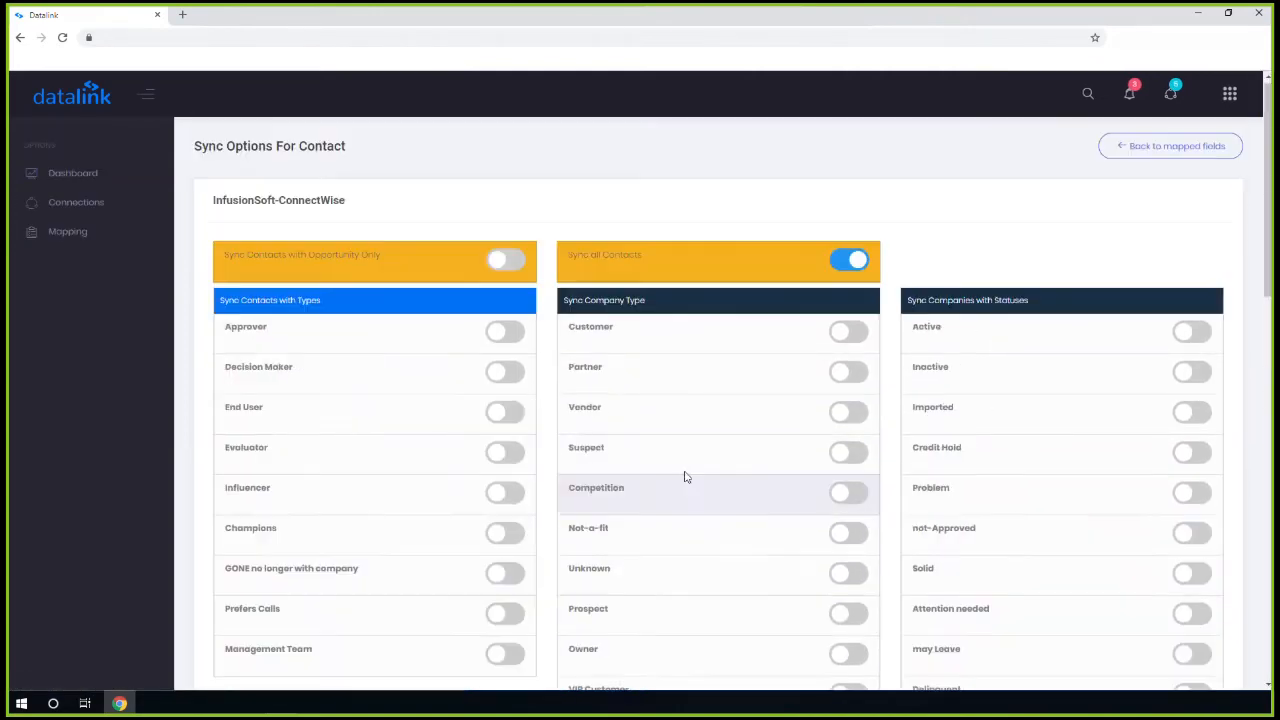
scroll(830, 503, down, 3)
click(848, 529)
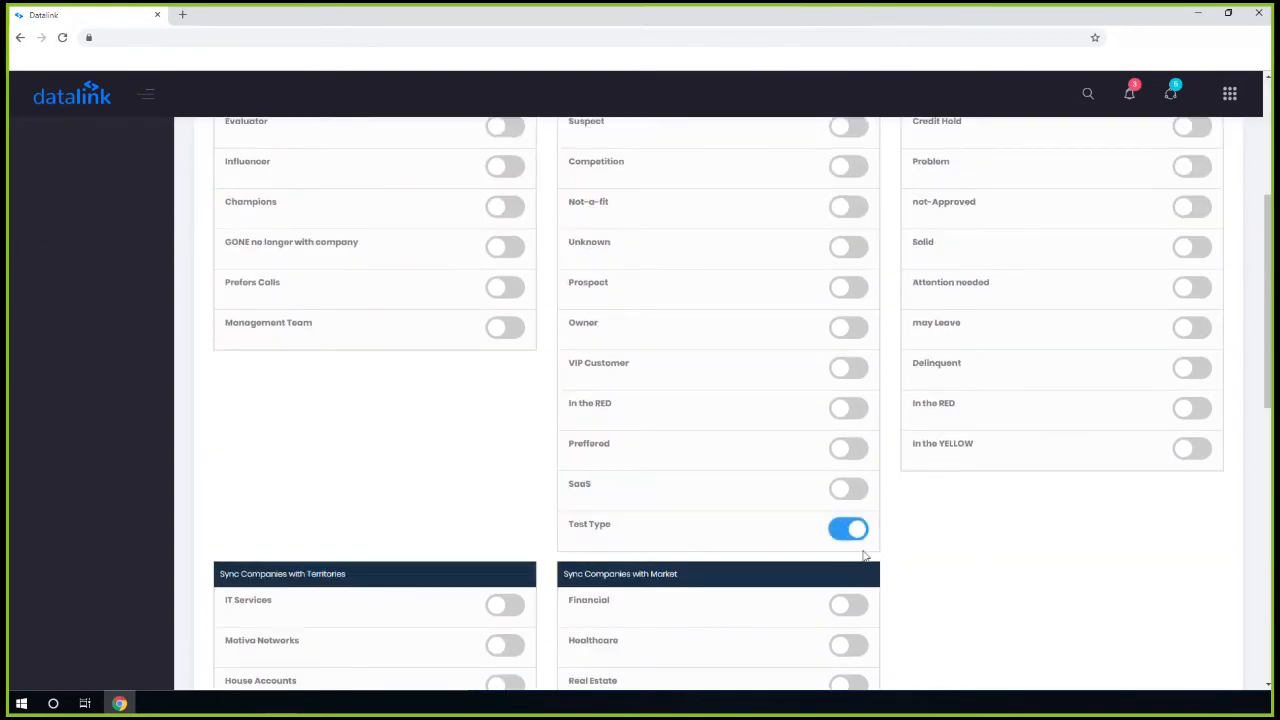
scroll(723, 529, up, 2)
click(1192, 203)
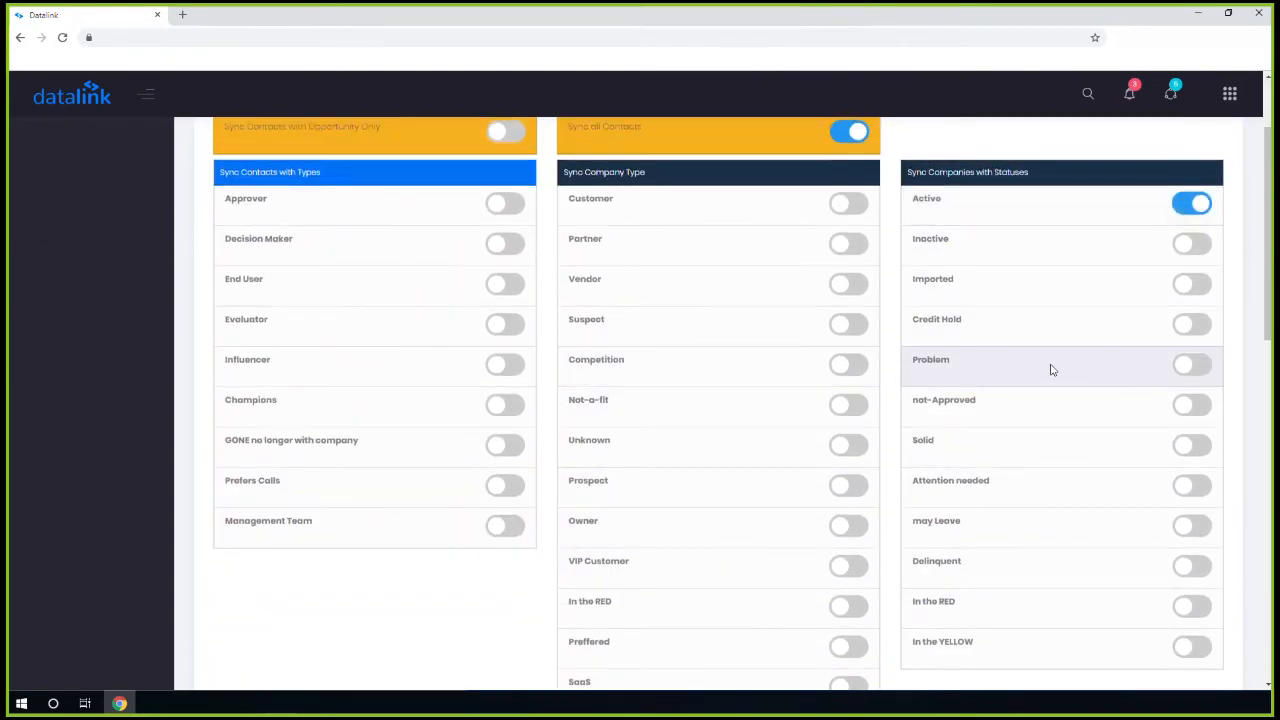
scroll(1032, 419, down, 3)
scroll(786, 434, down, 8)
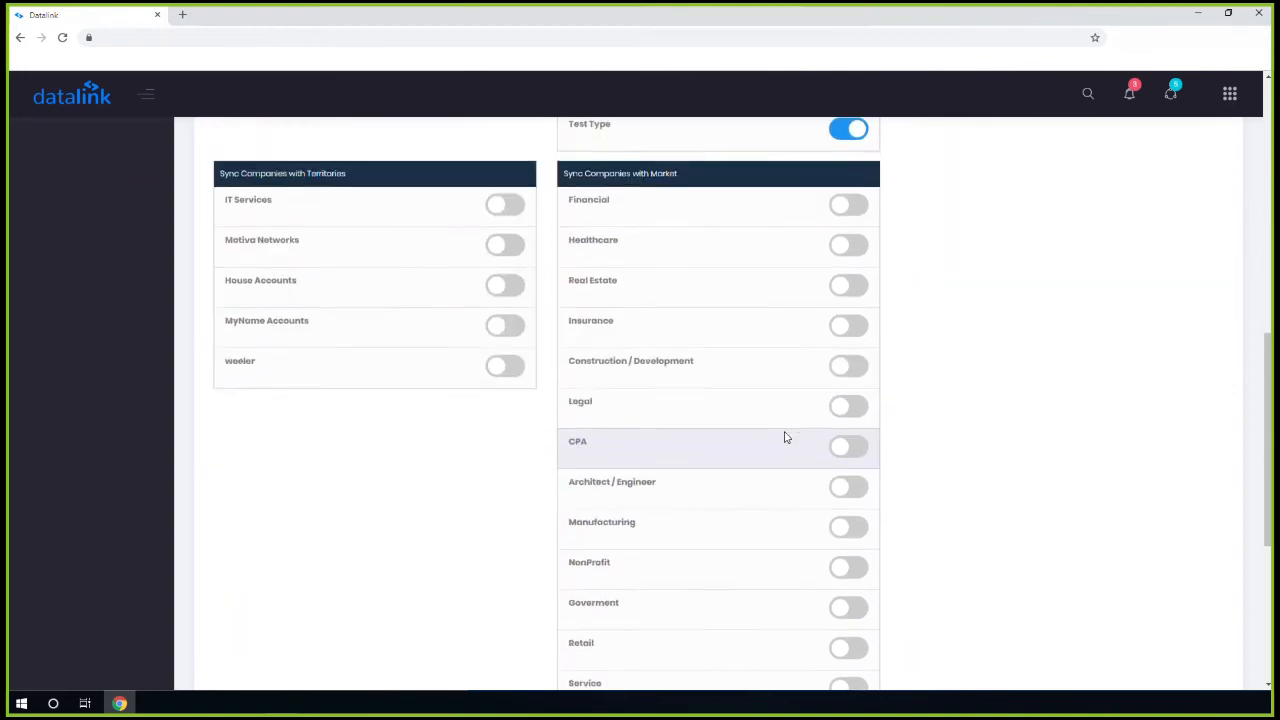
click(249, 617)
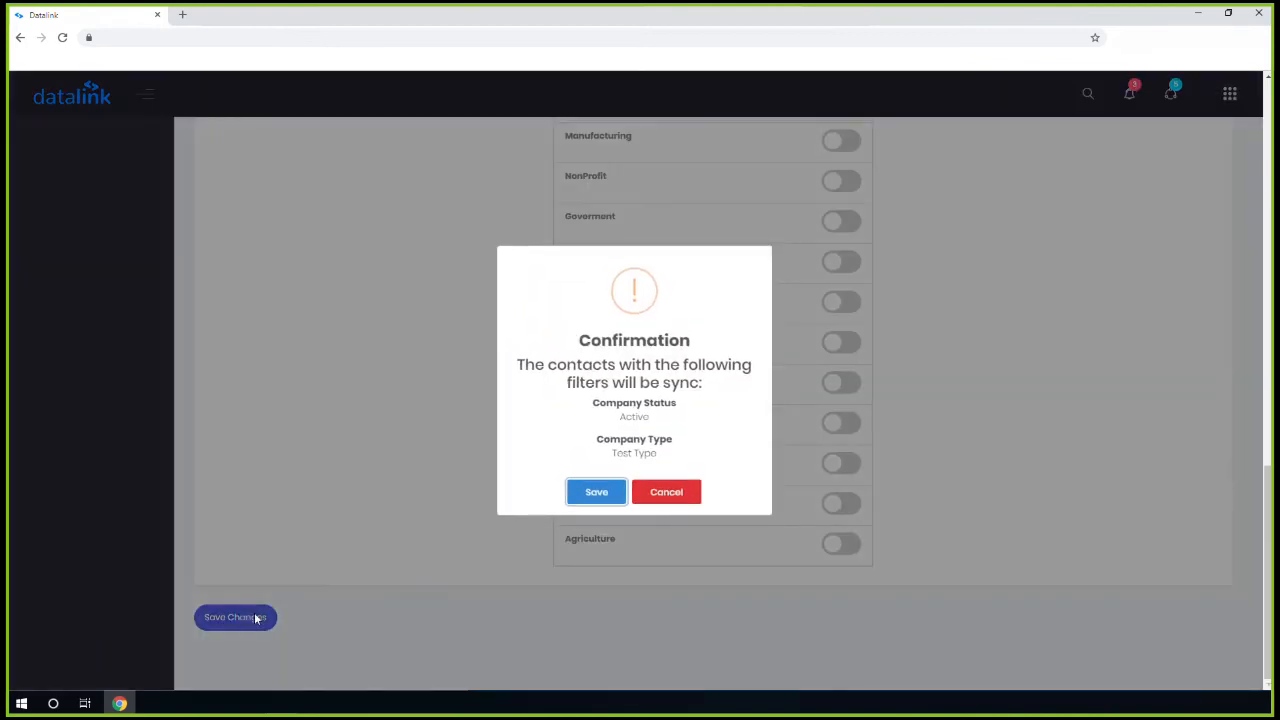
Confirm the Active and Test Type filters, dismiss the success message, and save the sync options again
click(587, 494)
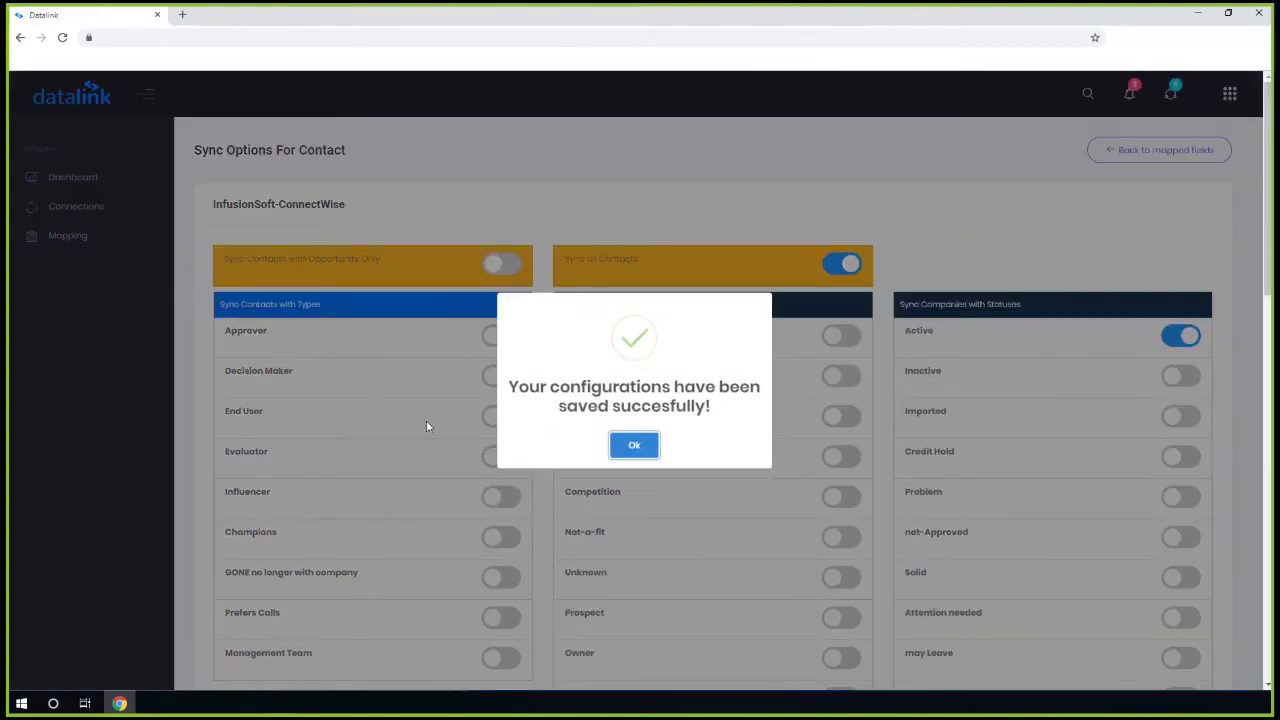
click(638, 449)
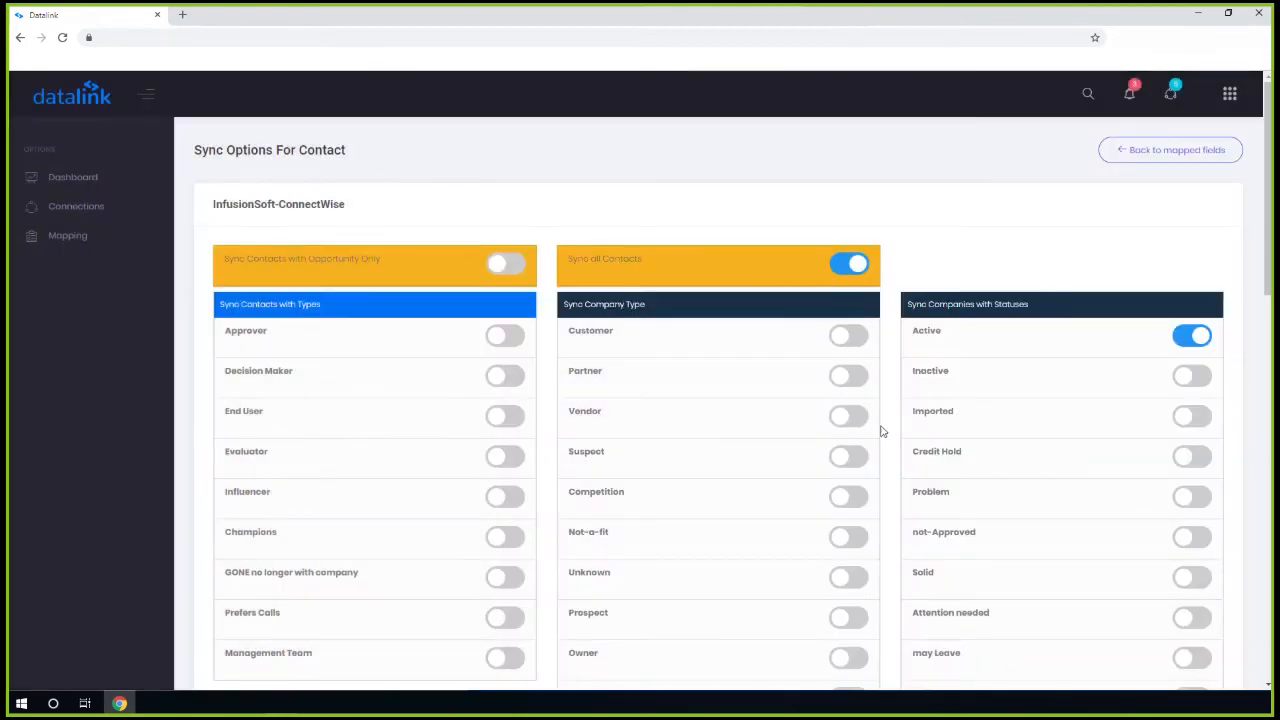
scroll(870, 400, down, 3)
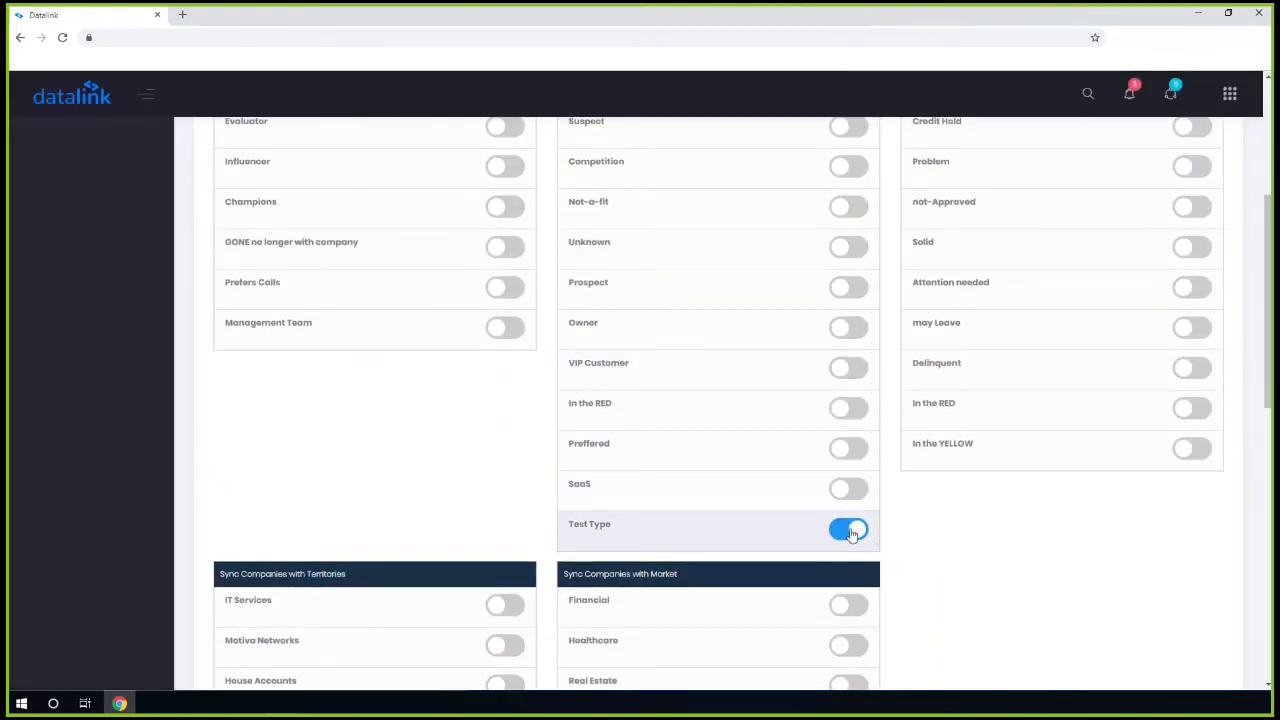
scroll(960, 430, up, 2)
scroll(760, 430, down, 3)
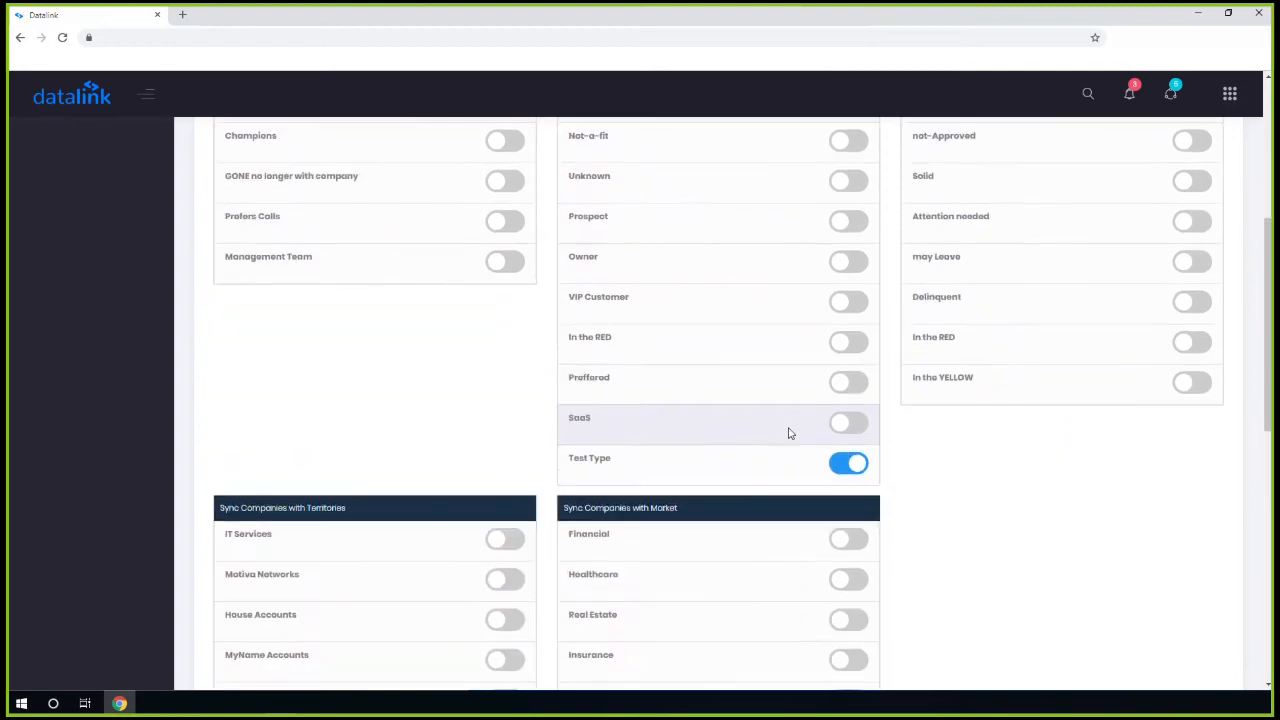
scroll(840, 580, down, 6)
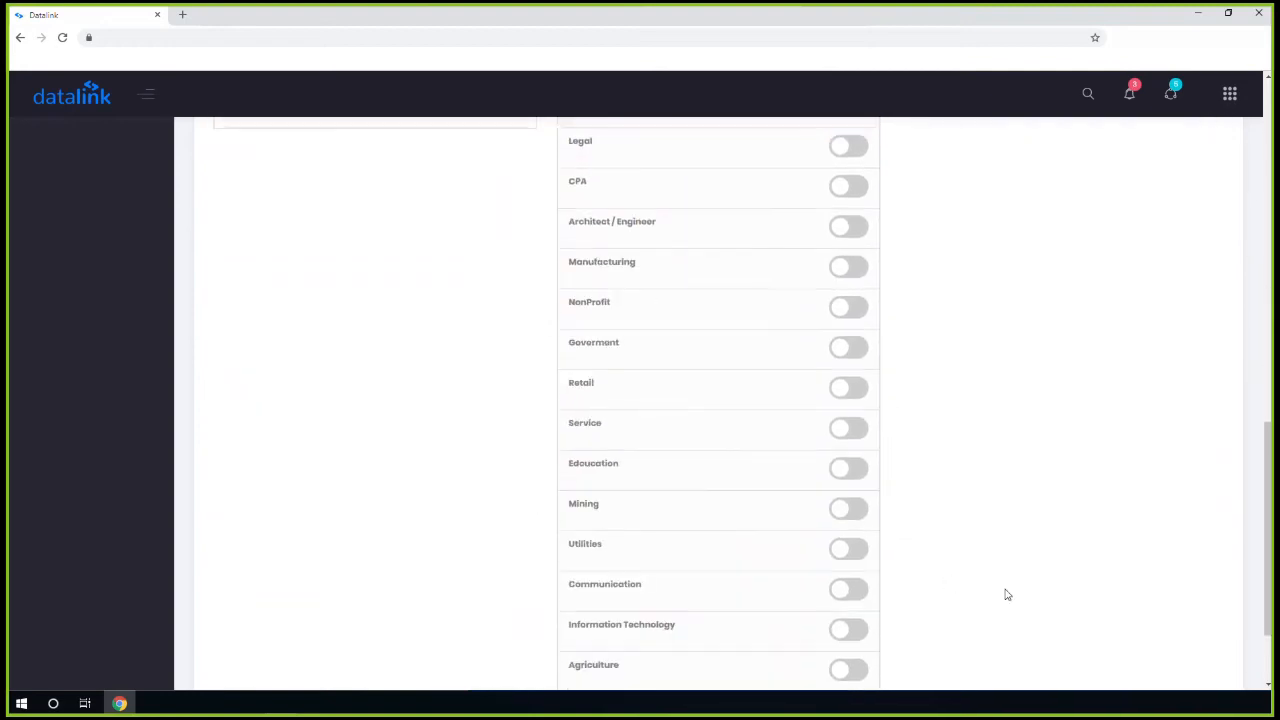
scroll(1000, 595, down, 2)
click(245, 622)
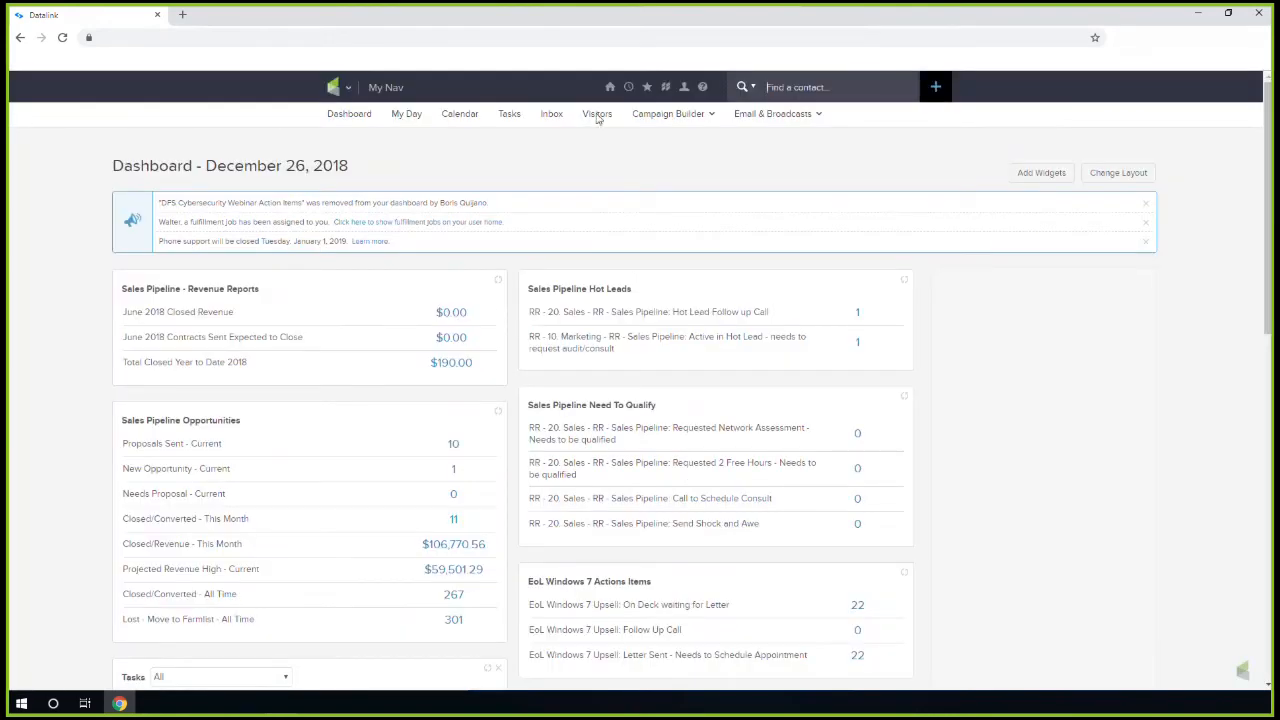
Search InfusionSoft for the synced test contact by name and open its XYZ Test record
click(810, 87)
text(mike test)
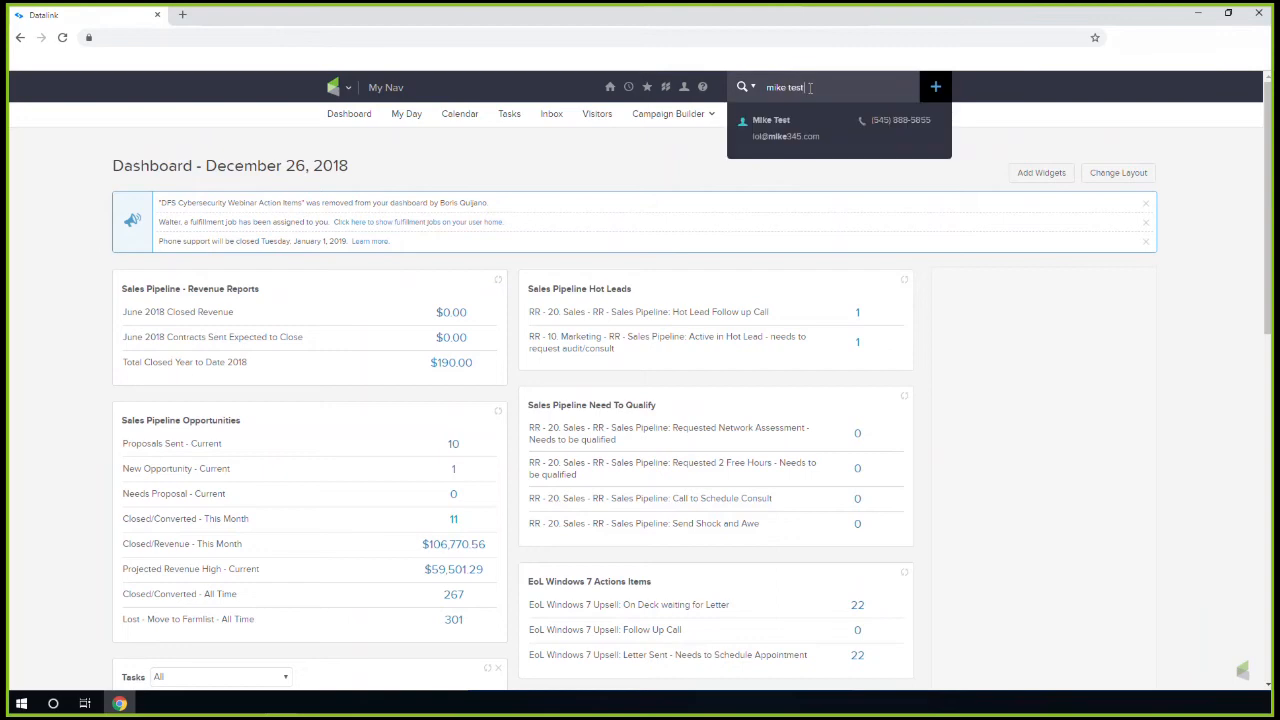
click(797, 122)
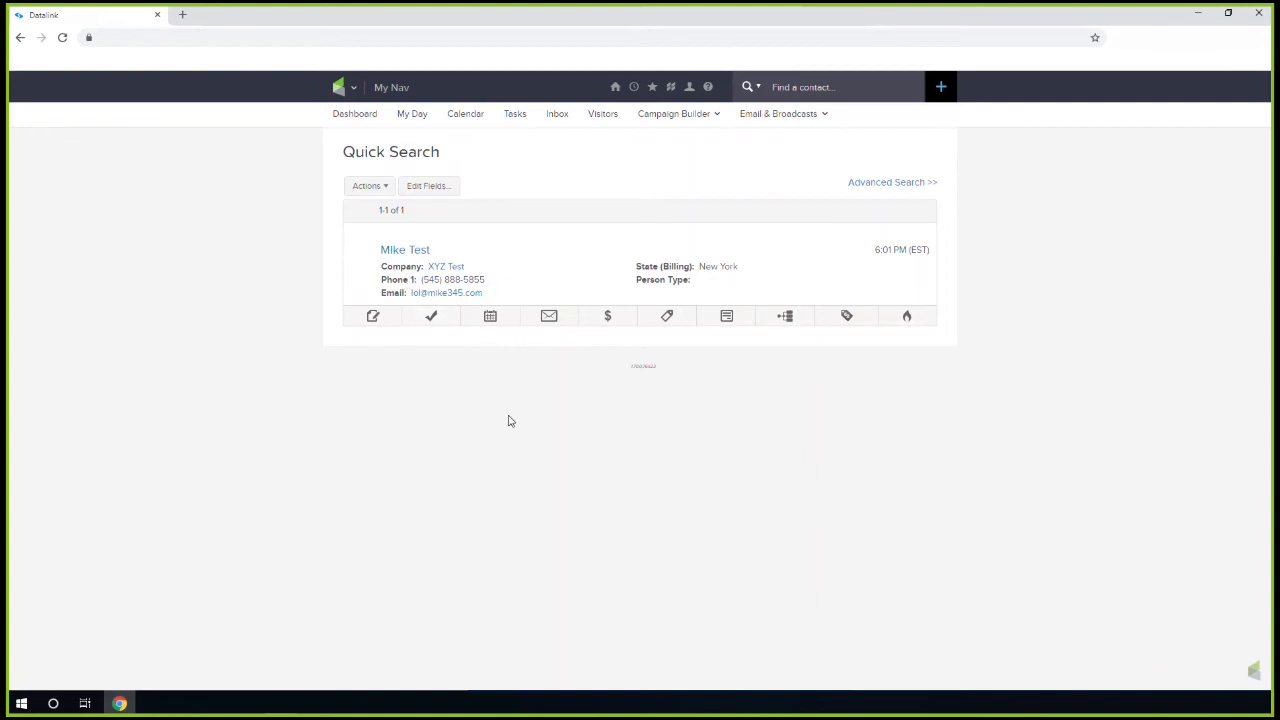
click(402, 253)
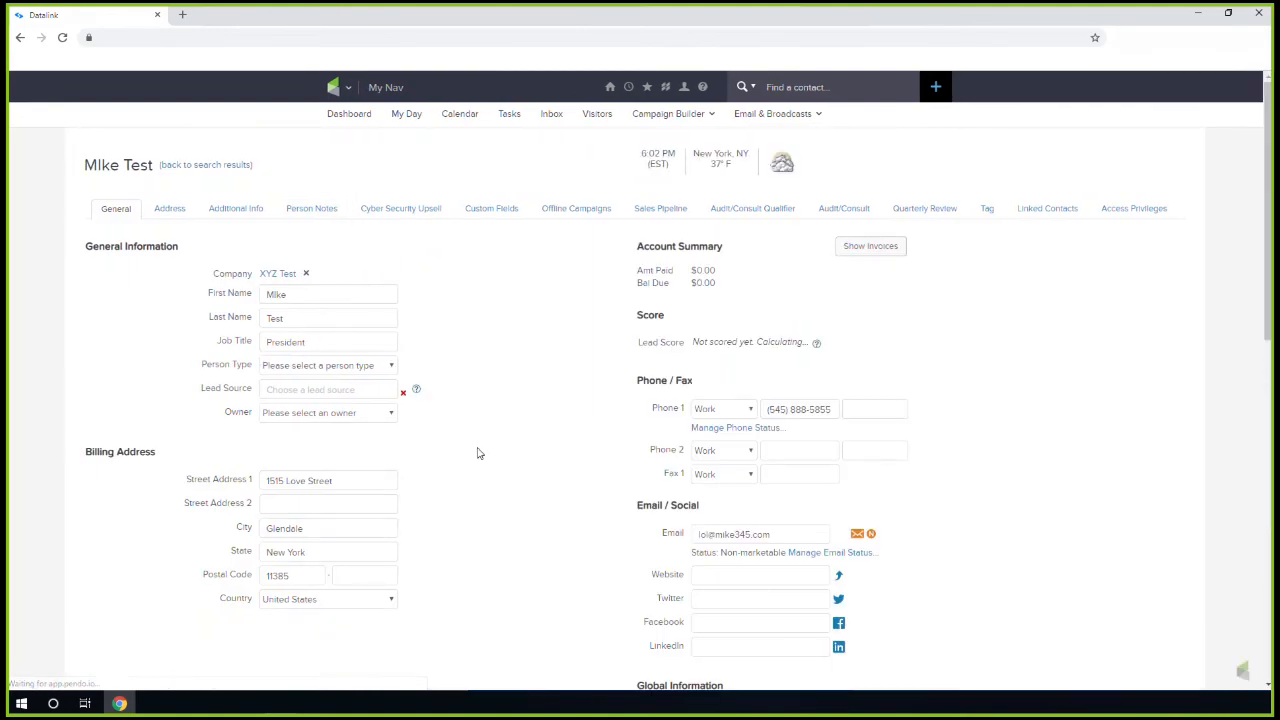
Review the synced contact's fields in InfusionSoft, highlighting its email address
drag(834, 411, 765, 411)
scroll(304, 496, down, 2)
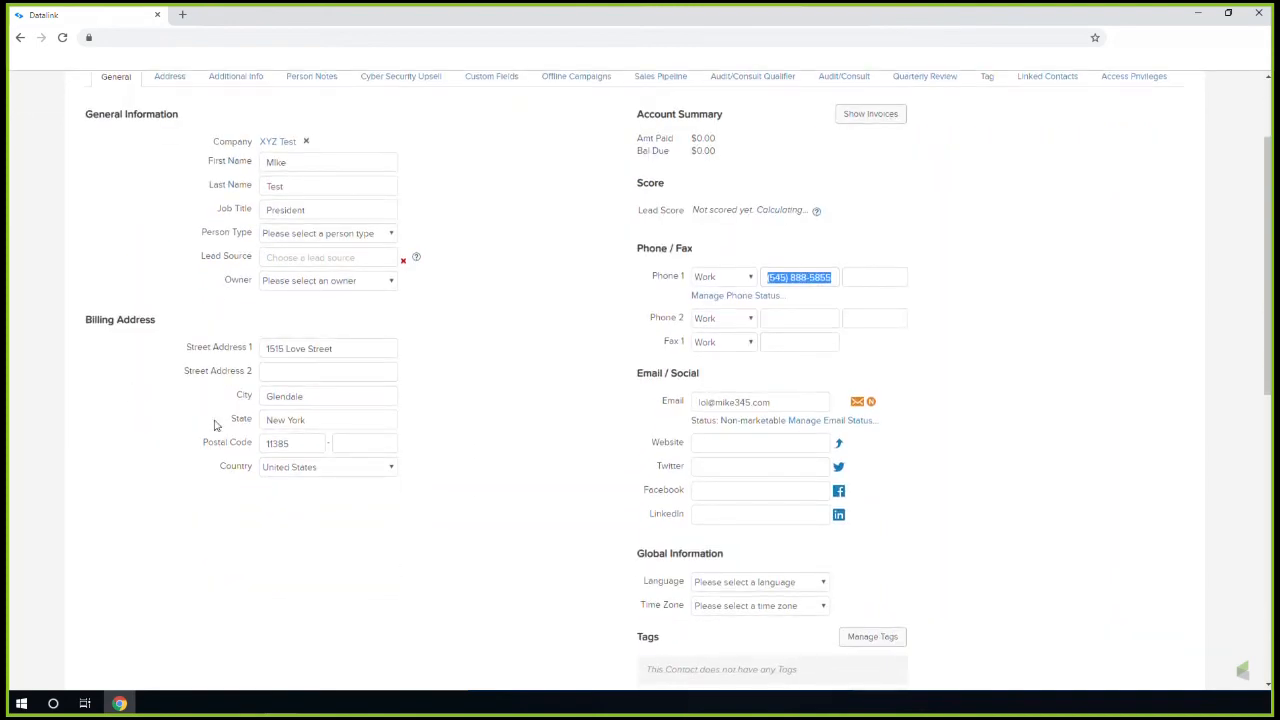
drag(792, 404, 698, 402)
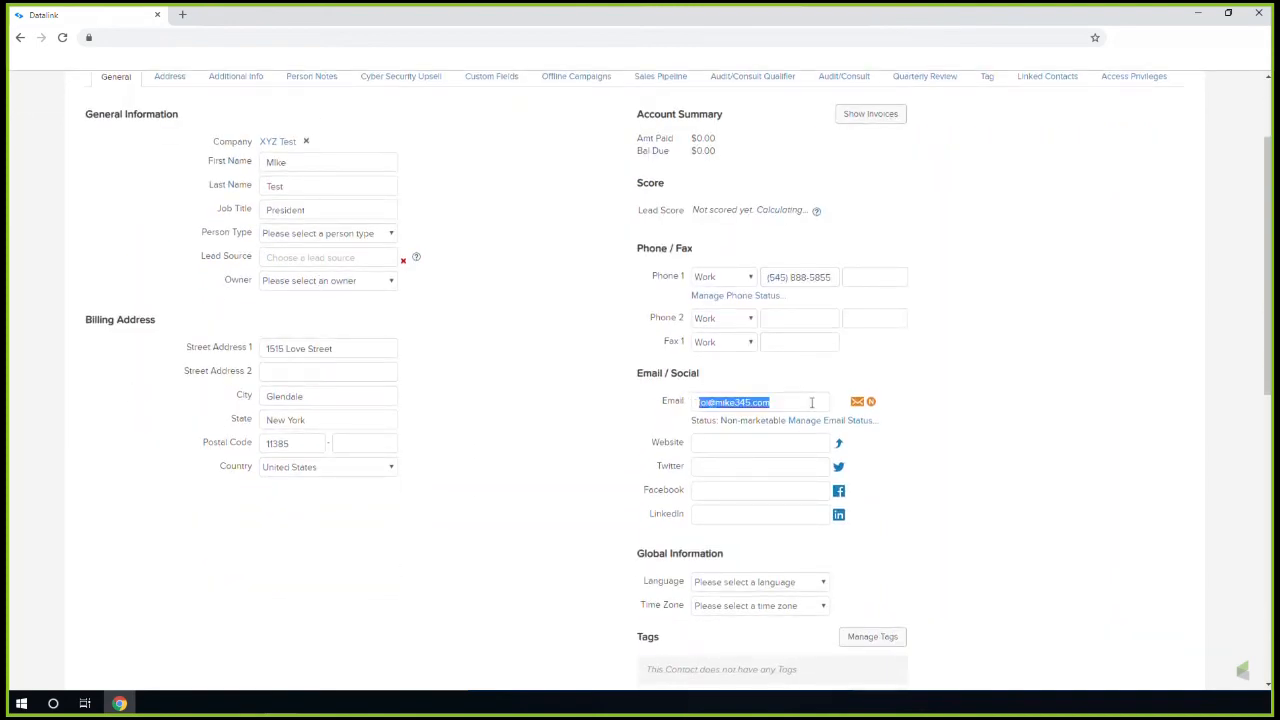
scroll(349, 491, up, 2)
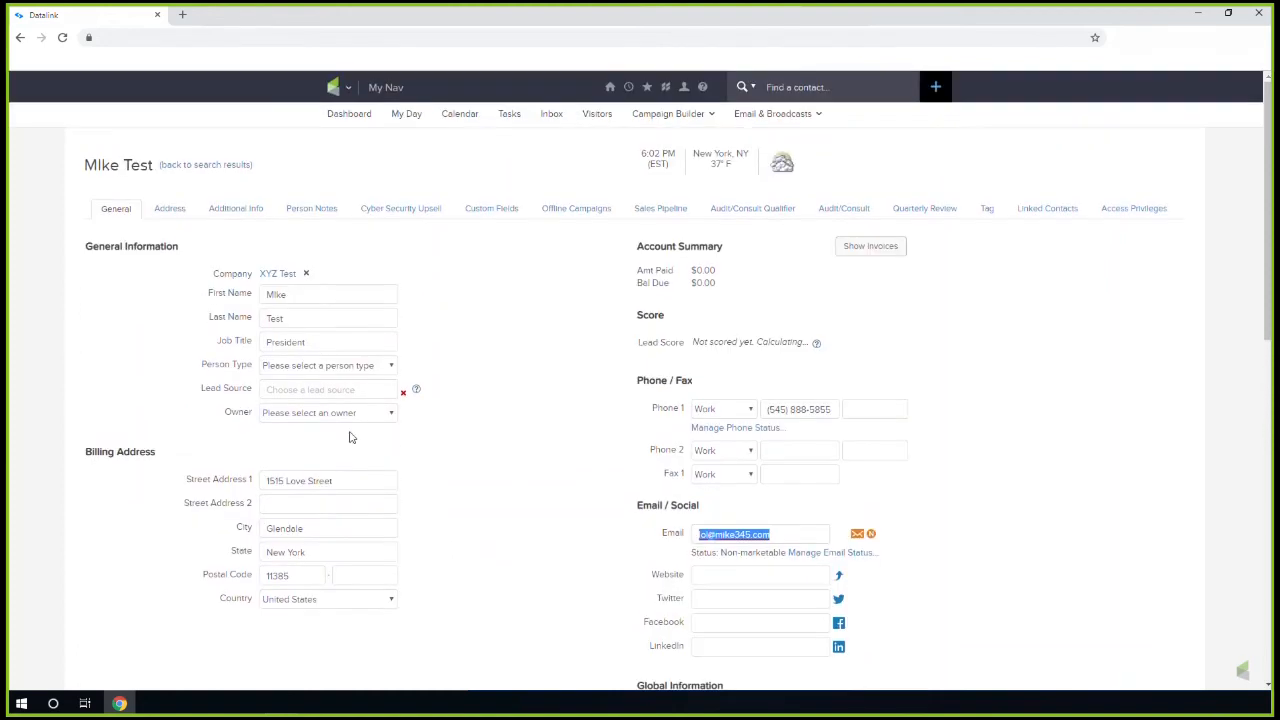
Check the XYZ Test company's street address, phone number and linked contacts
click(292, 287)
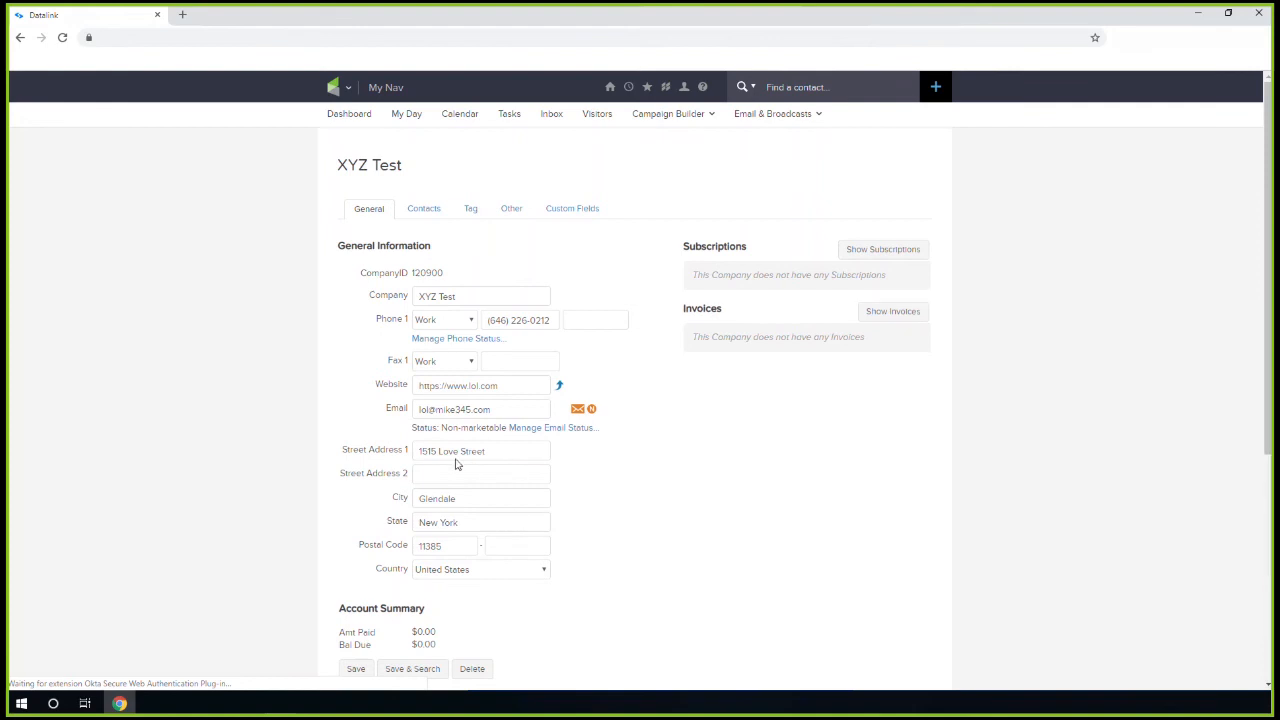
drag(495, 451, 390, 462)
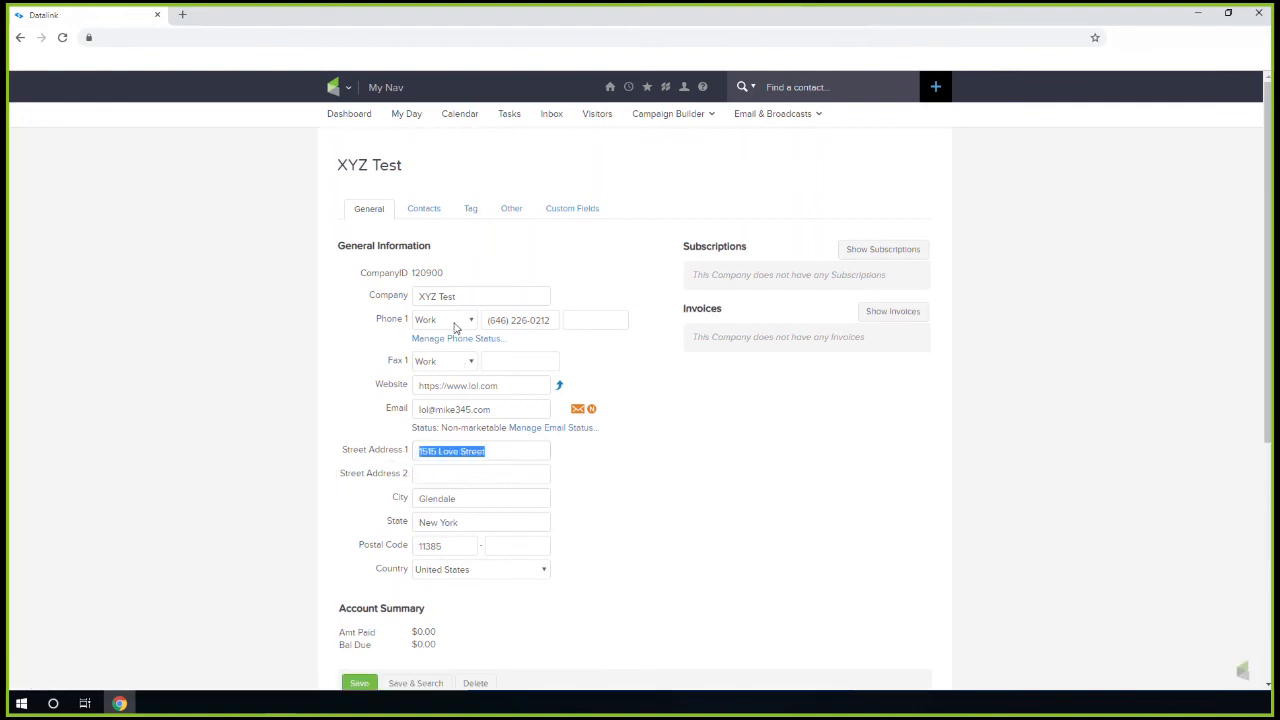
drag(549, 316, 486, 319)
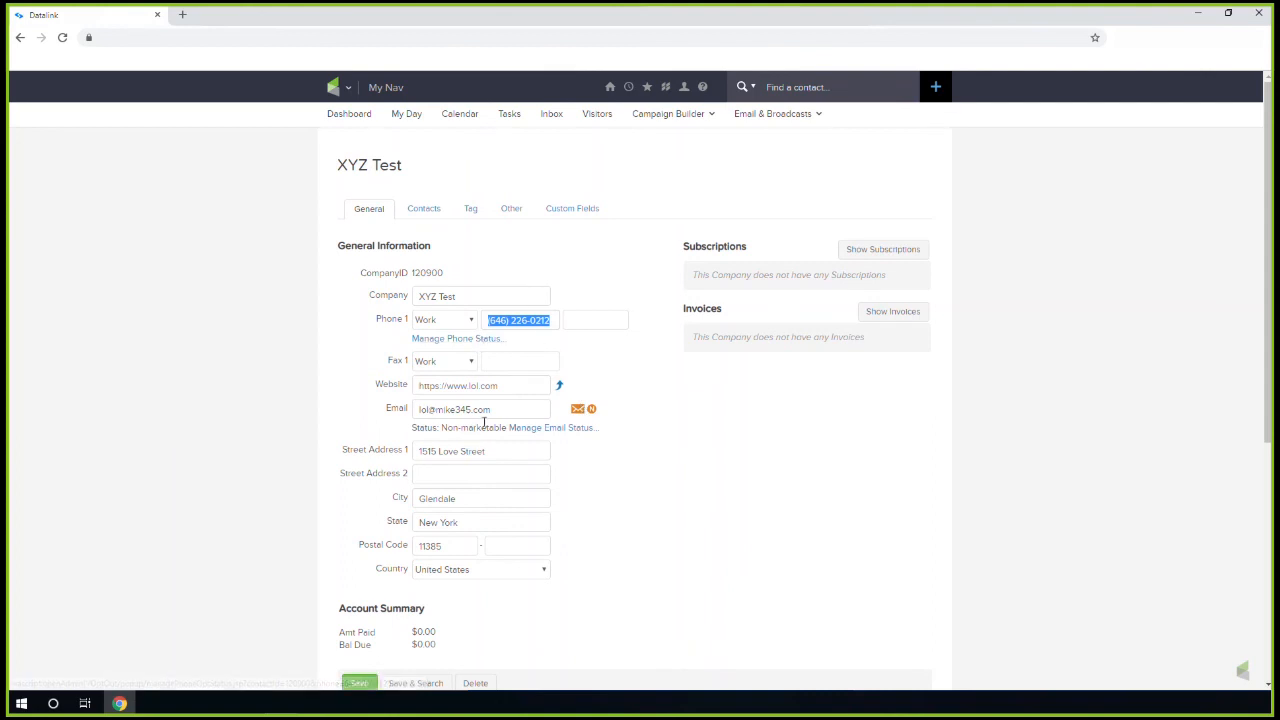
click(423, 210)
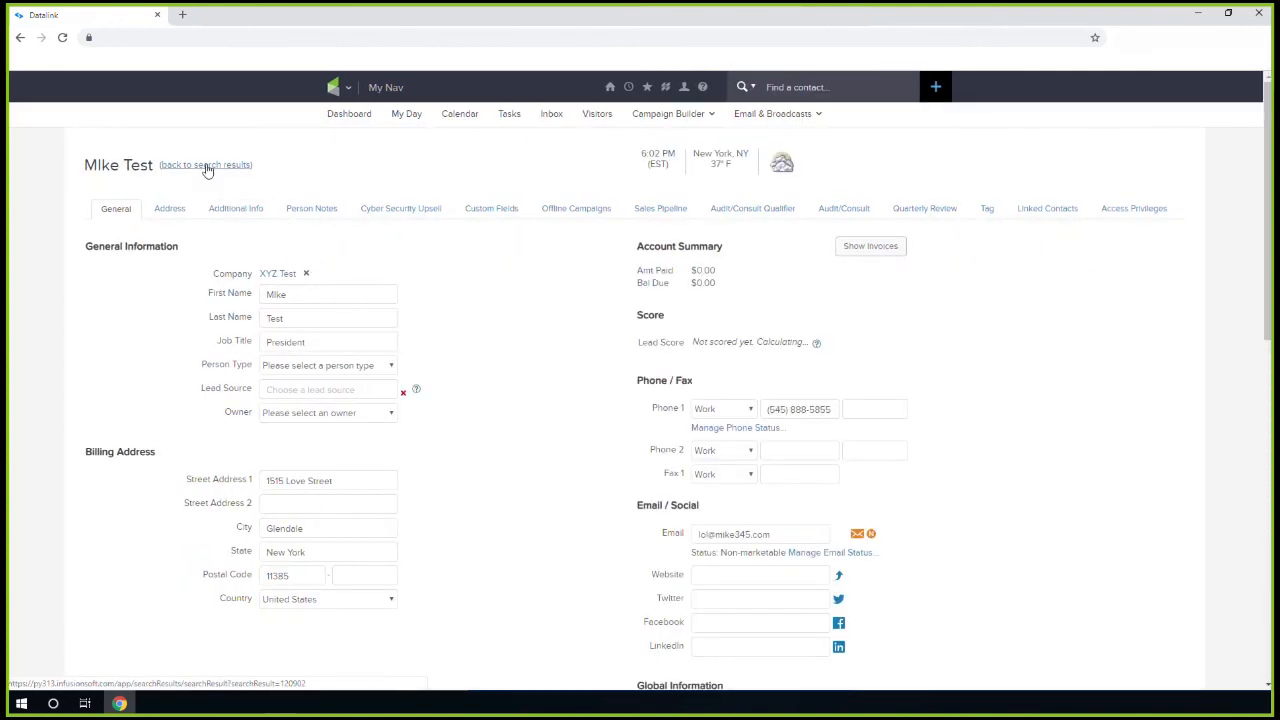
Return to the contact search results and back to Datalink's Sync Options For Contact page
click(206, 166)
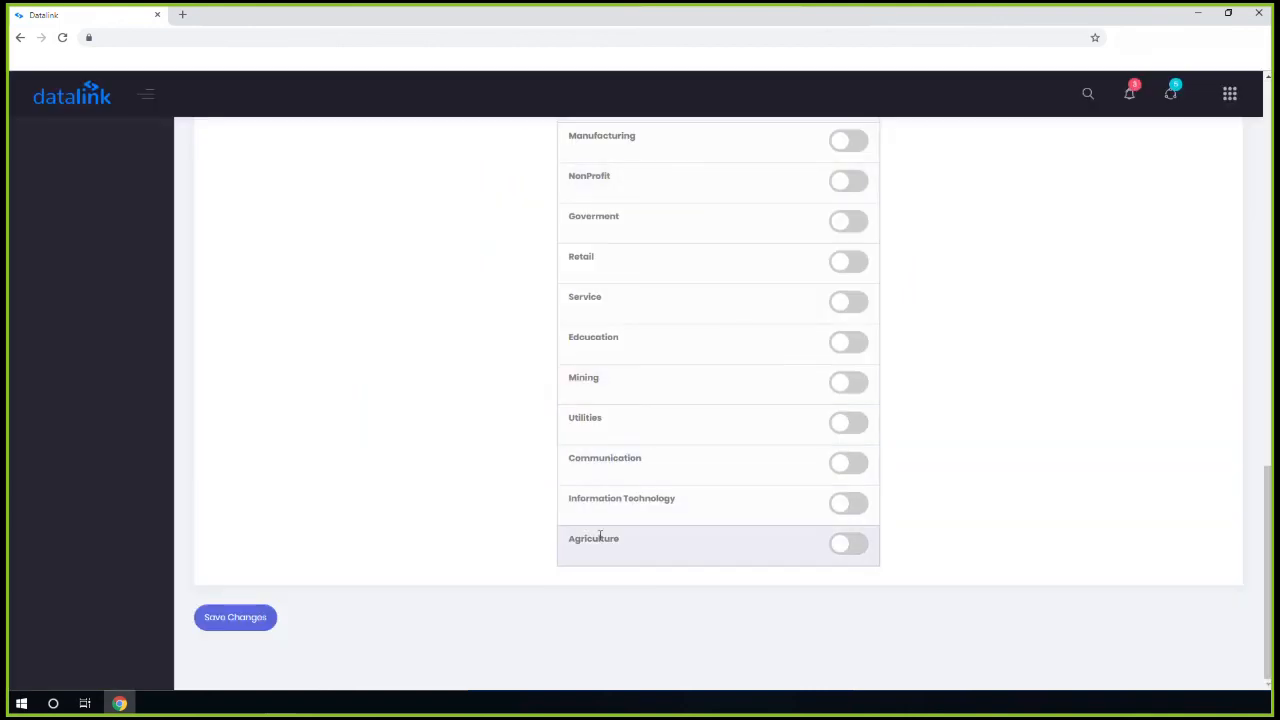
scroll(549, 543, up, 6)
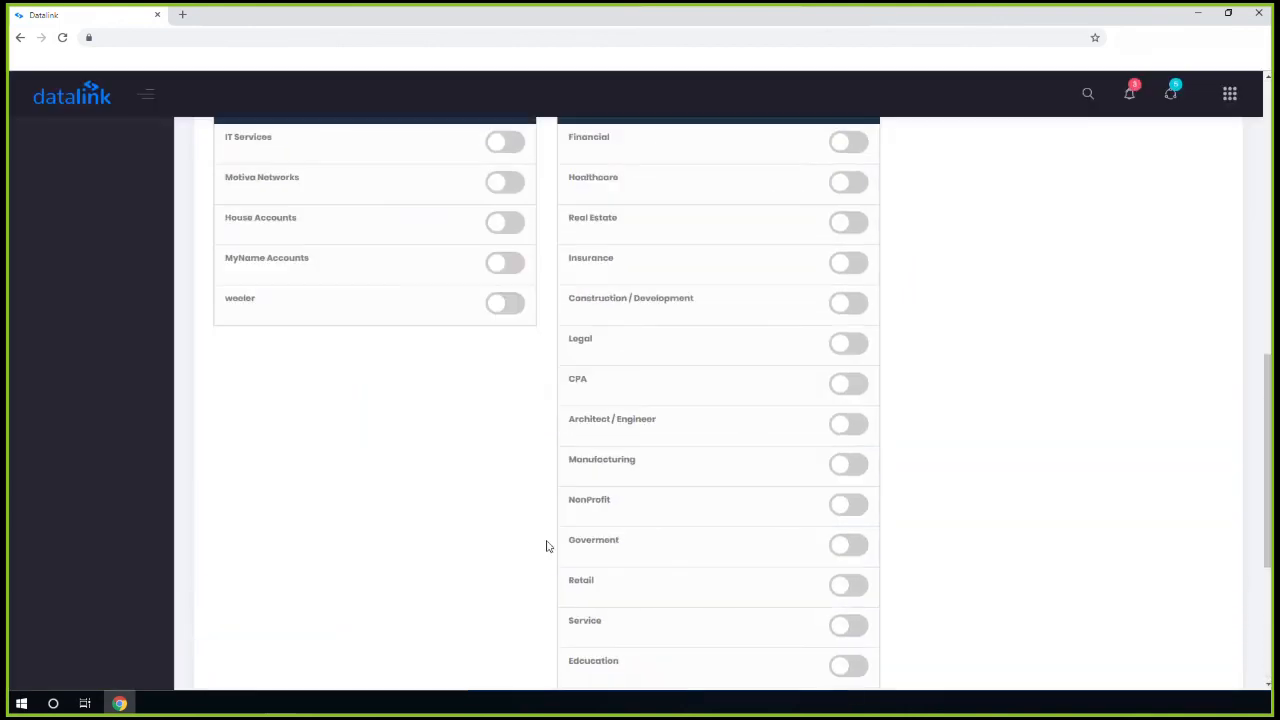
scroll(815, 340, up, 3)
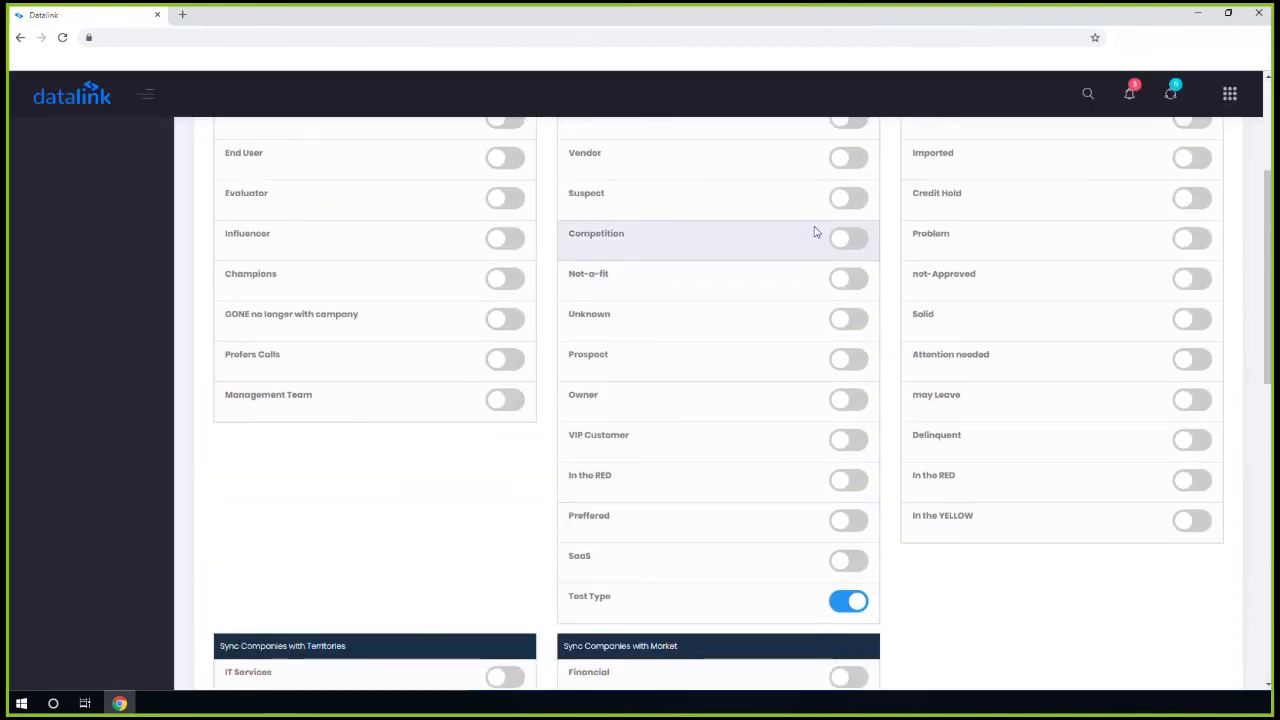
scroll(806, 486, up, 3)
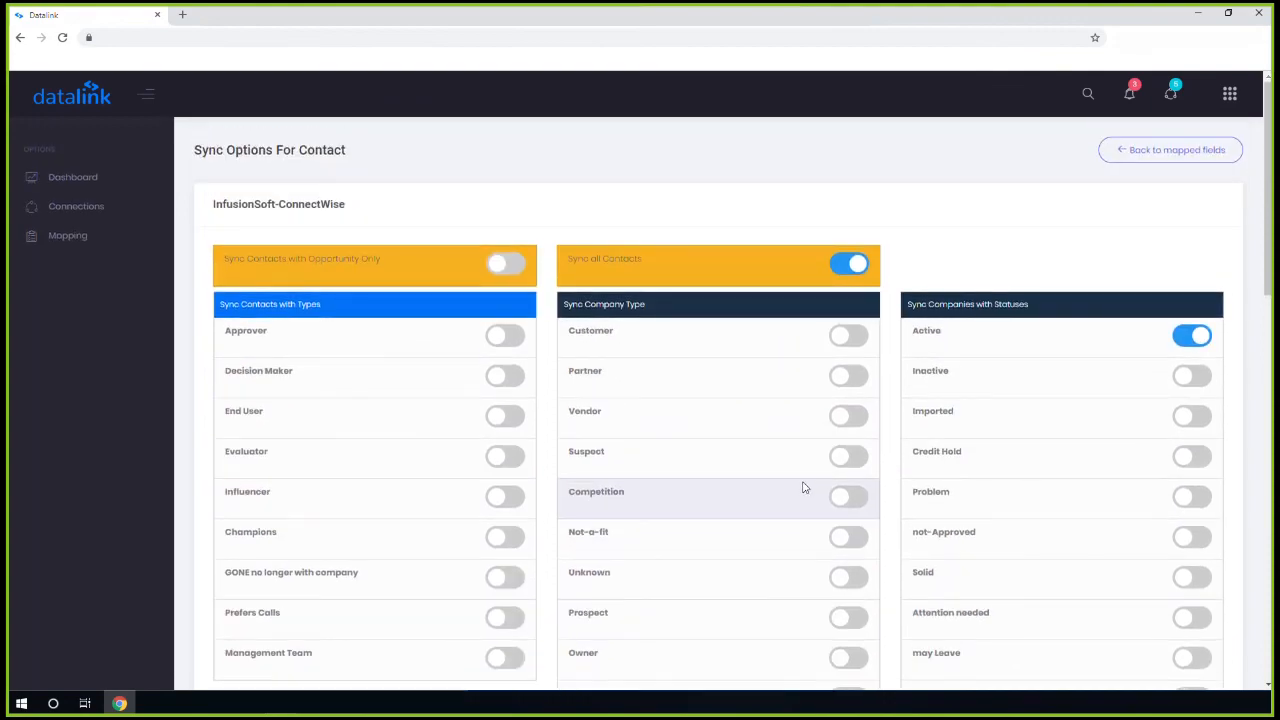